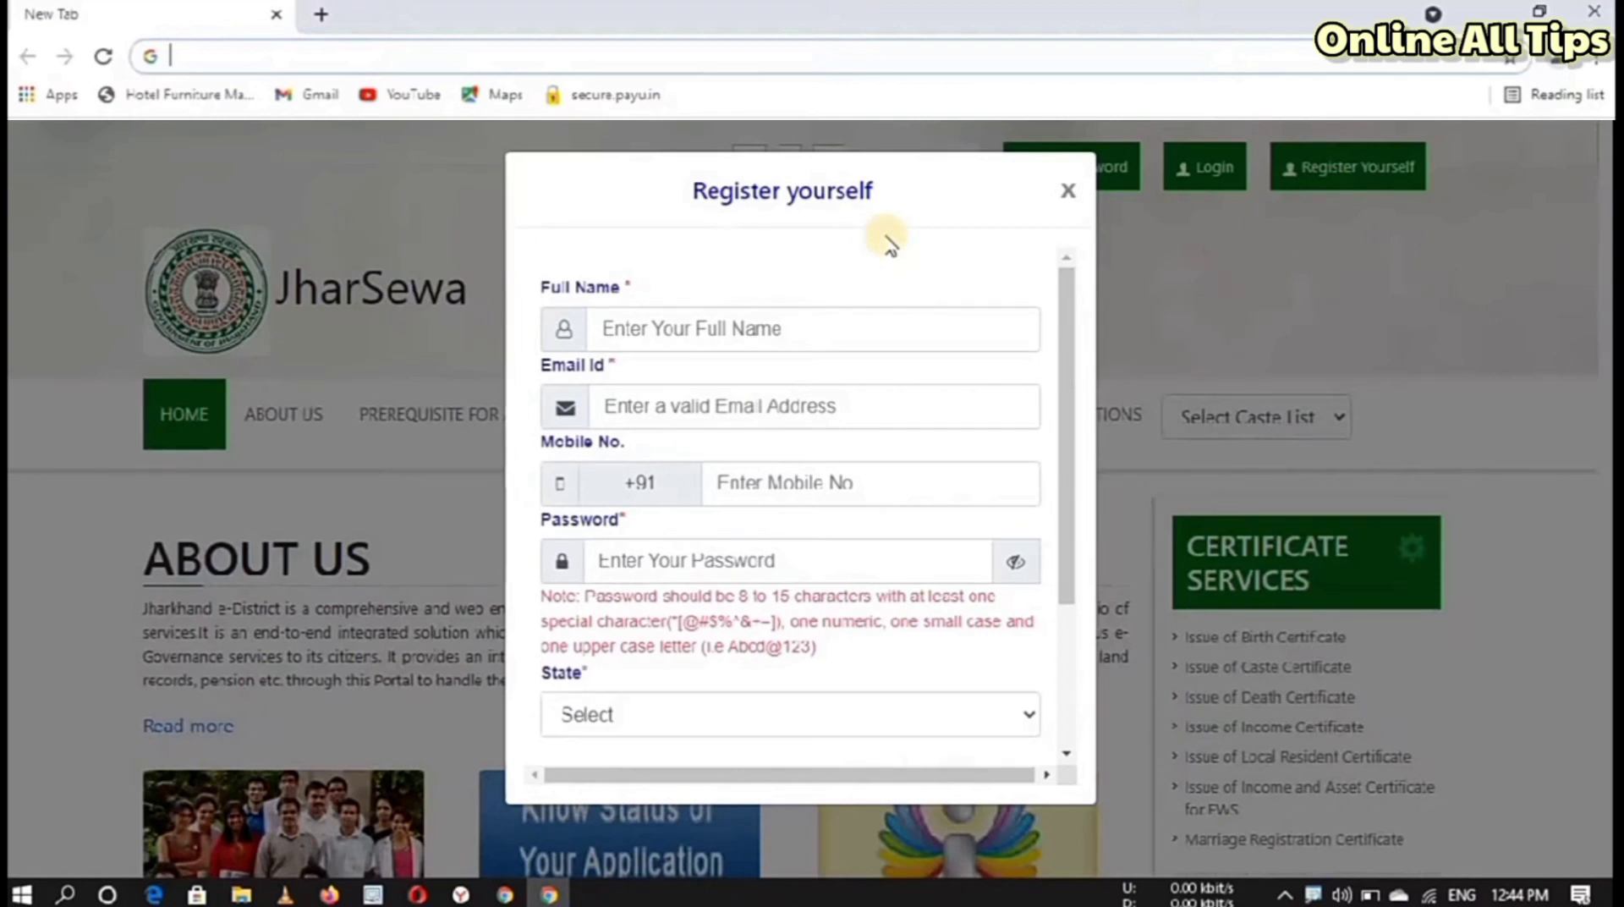
Step: Close the Register yourself dialog and bring up the Login form
{"action": "left_click", "coordinate": [1065, 192]}
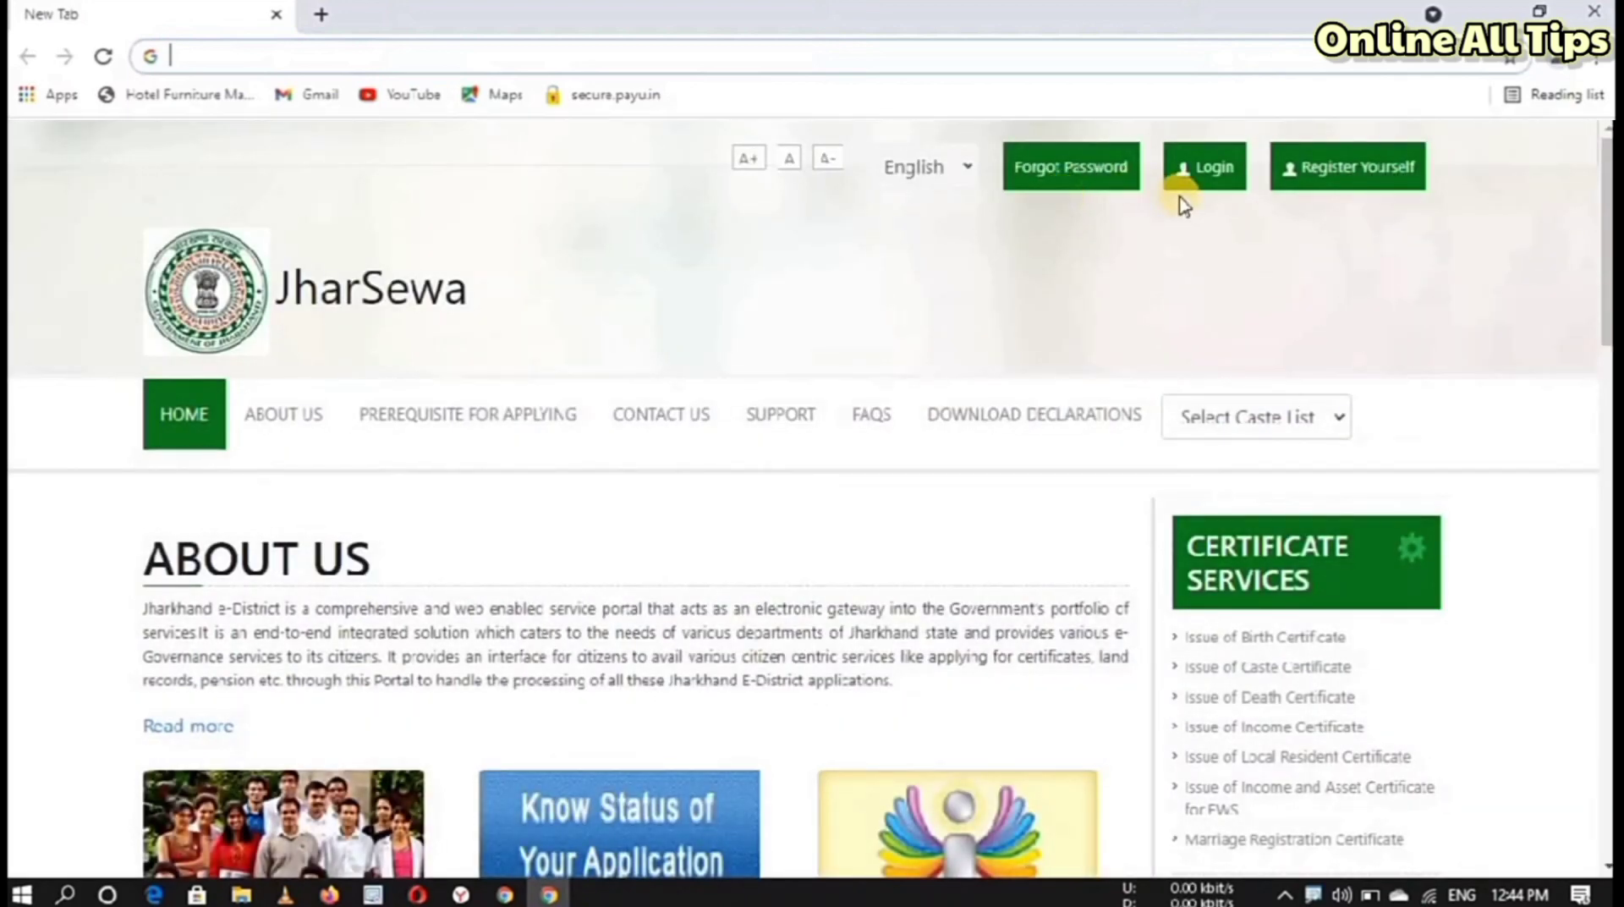
{"action": "left_click", "coordinate": [1218, 169]}
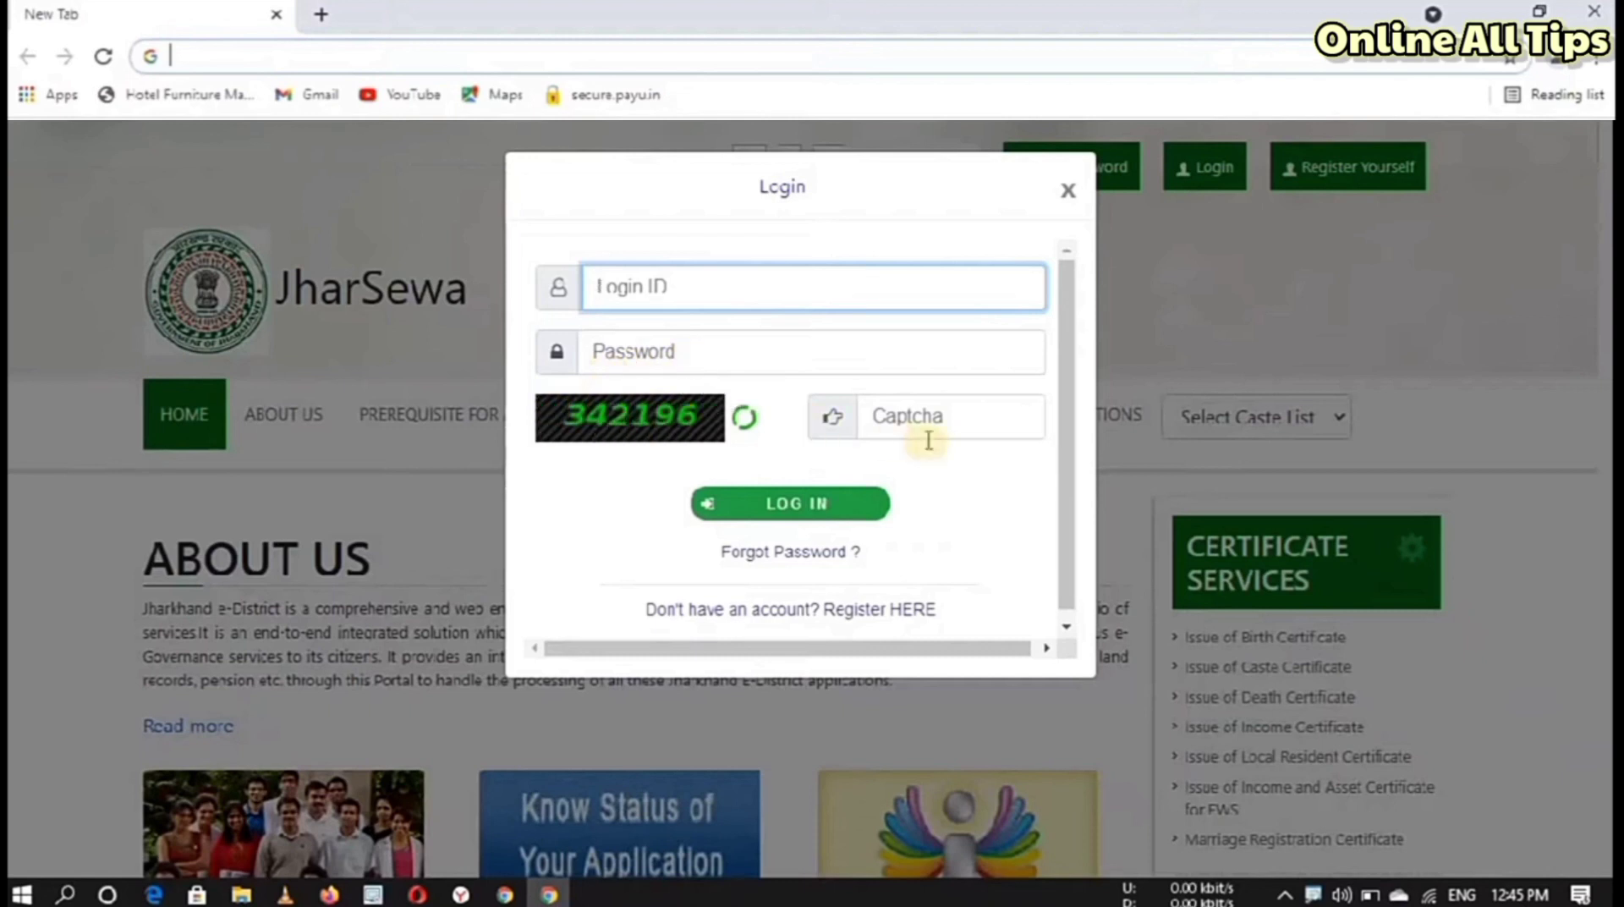
Step: Enter the captcha code and log in to the ServicePlus portal
{"action": "left_click", "coordinate": [918, 413]}
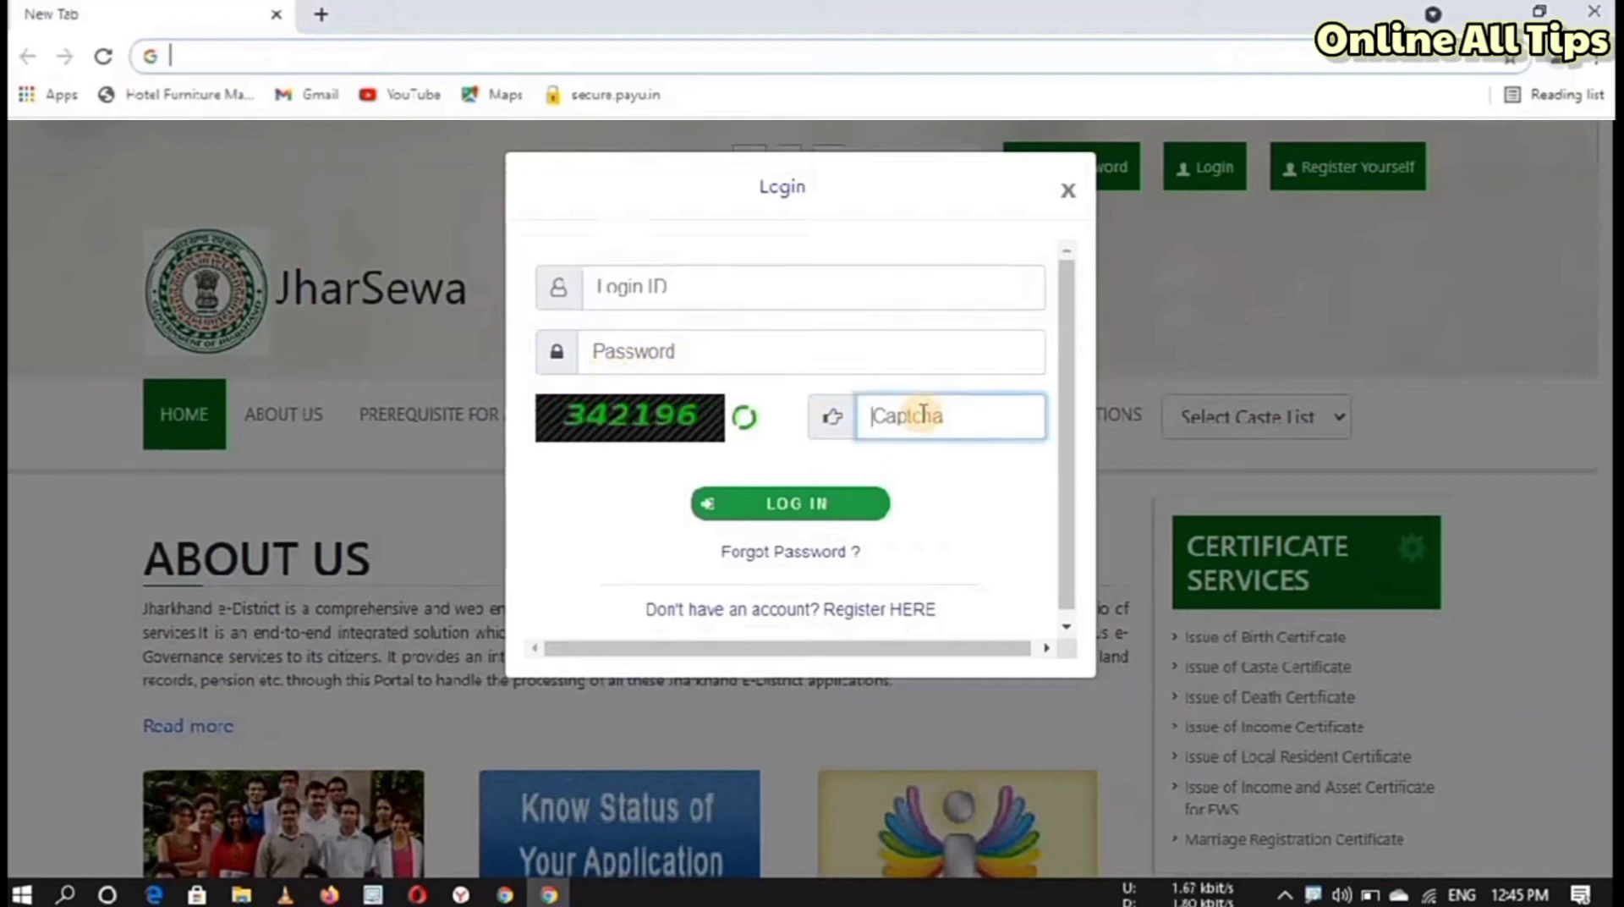
{"action": "left_click", "coordinate": [782, 503]}
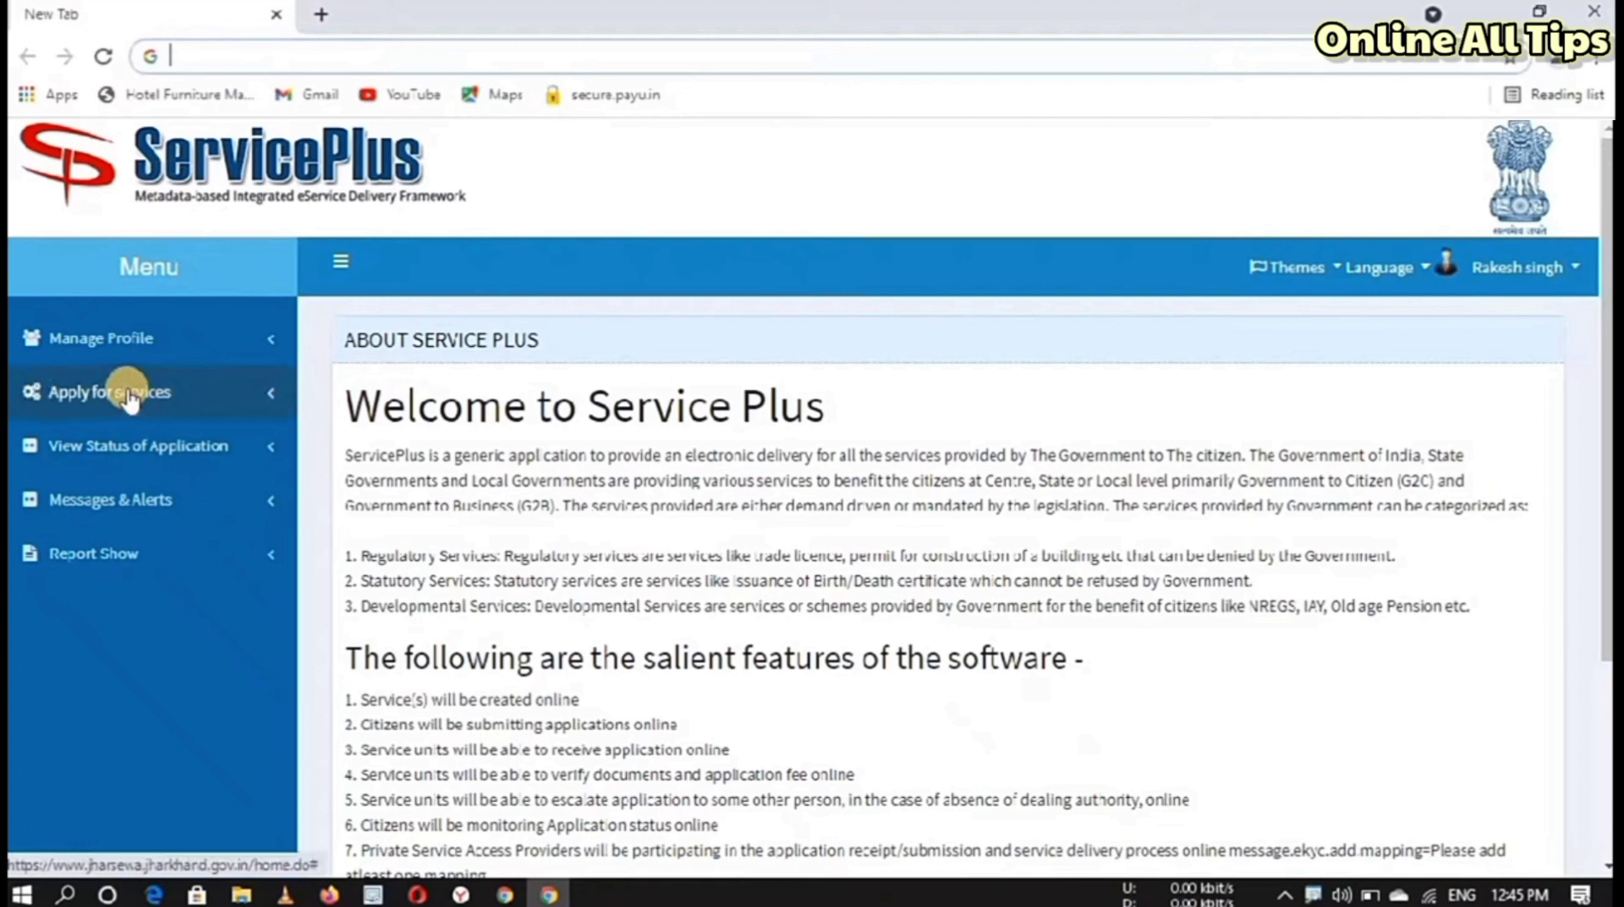
Step: Open View all available services under Apply for services and filter the list by 'ews'
{"action": "left_click", "coordinate": [127, 394]}
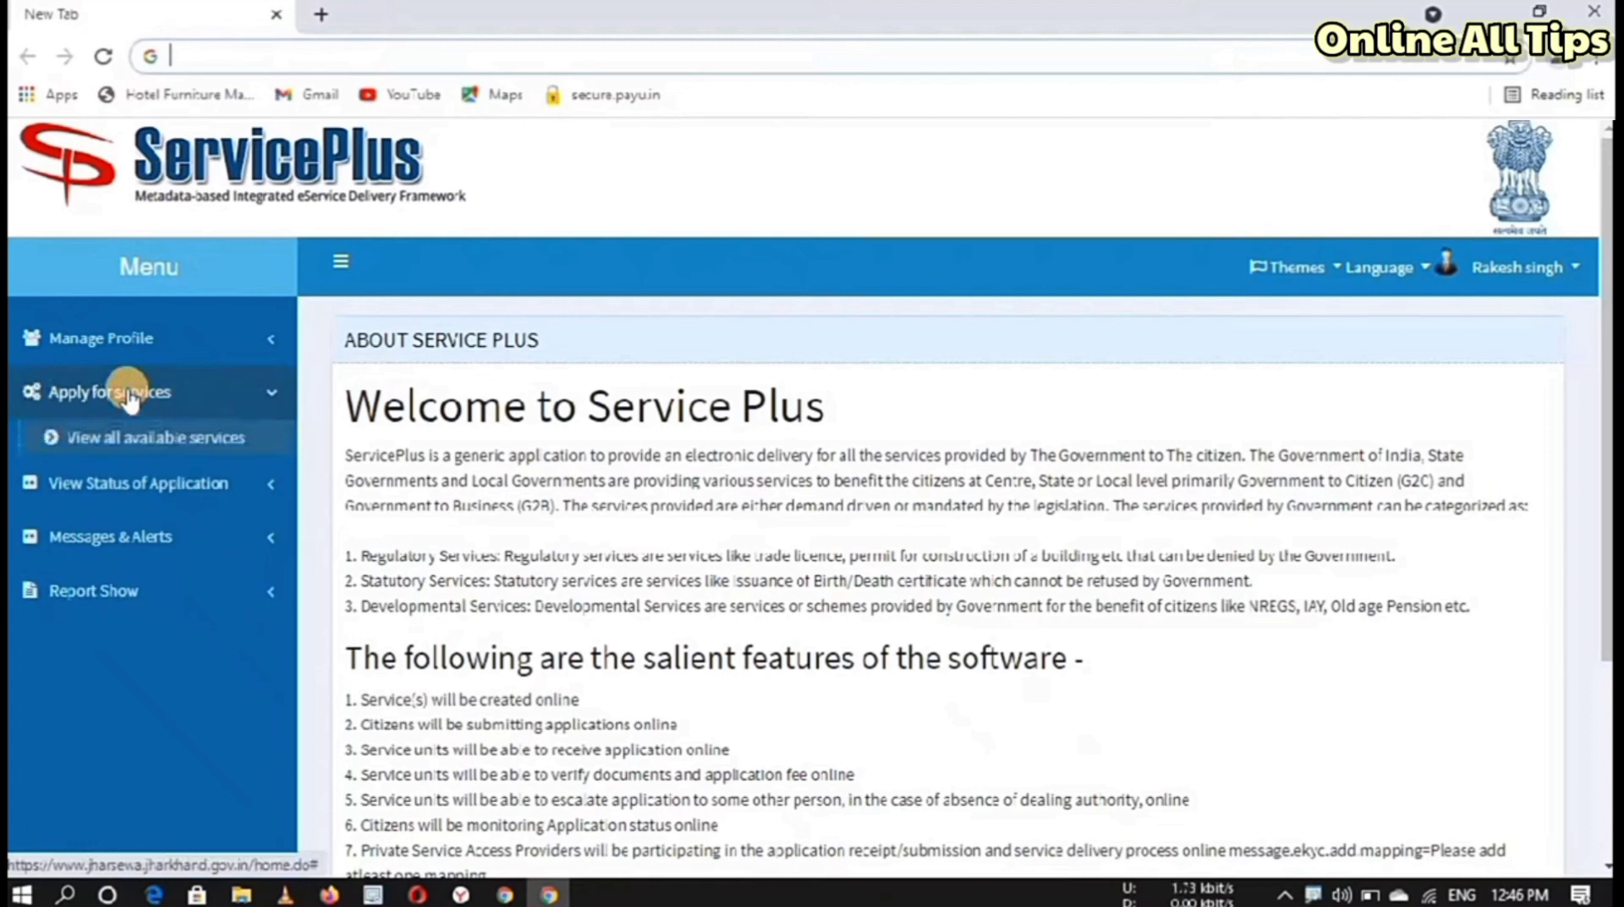
{"action": "left_click", "coordinate": [149, 449]}
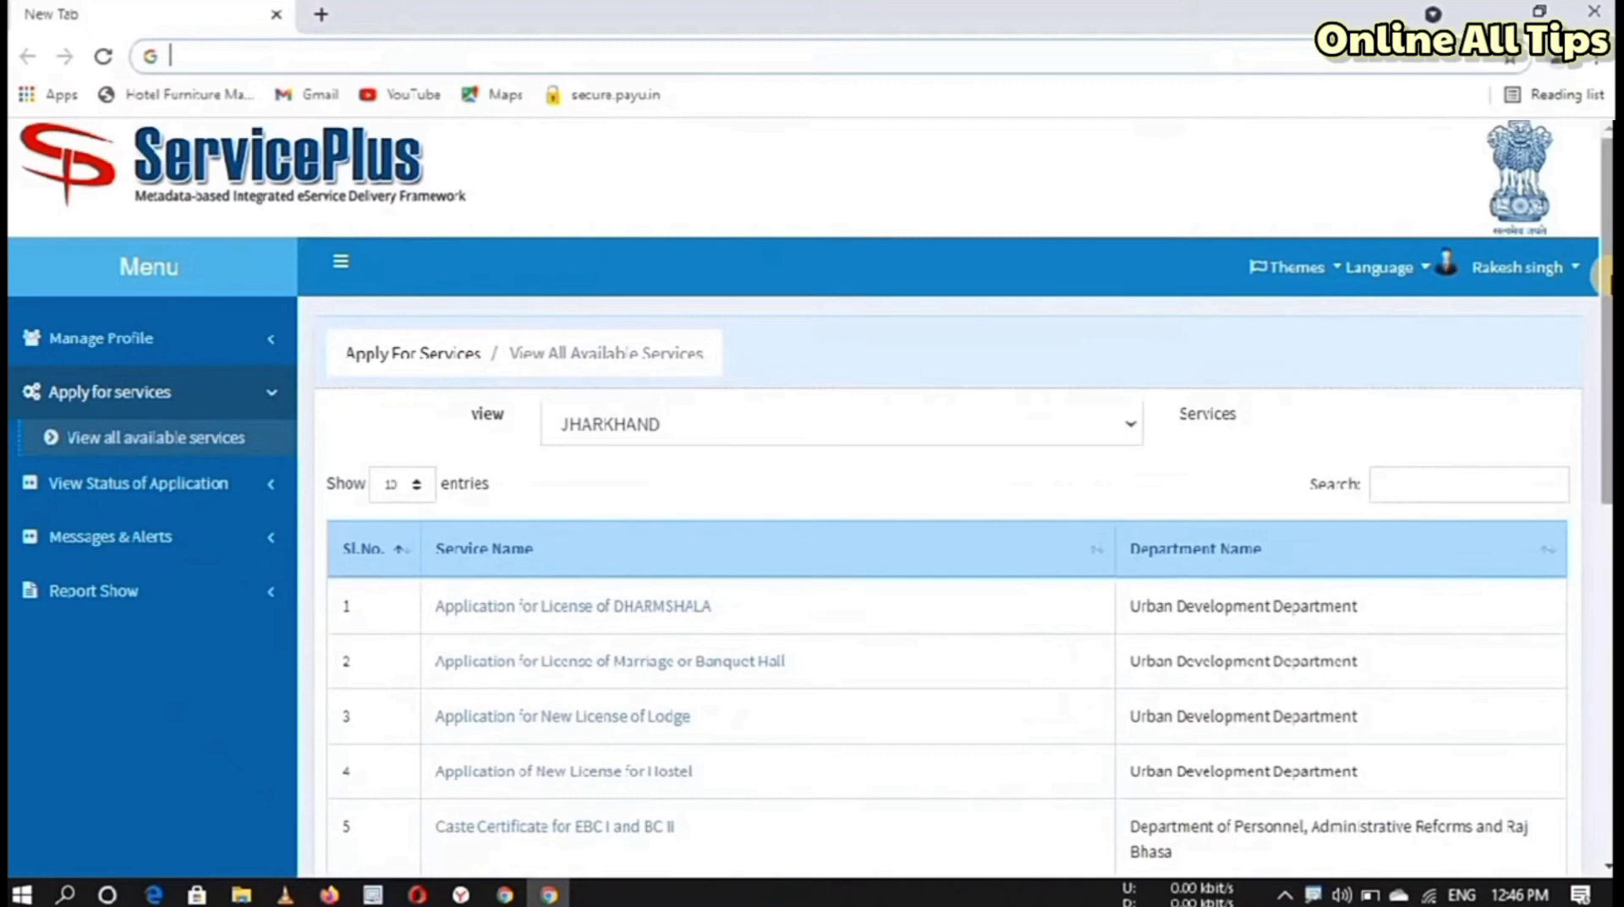
{"action": "scroll", "coordinate": [1605, 423], "scroll_direction": "down", "scroll_amount": 7}
{"action": "scroll", "coordinate": [1605, 461], "scroll_direction": "up", "scroll_amount": 7}
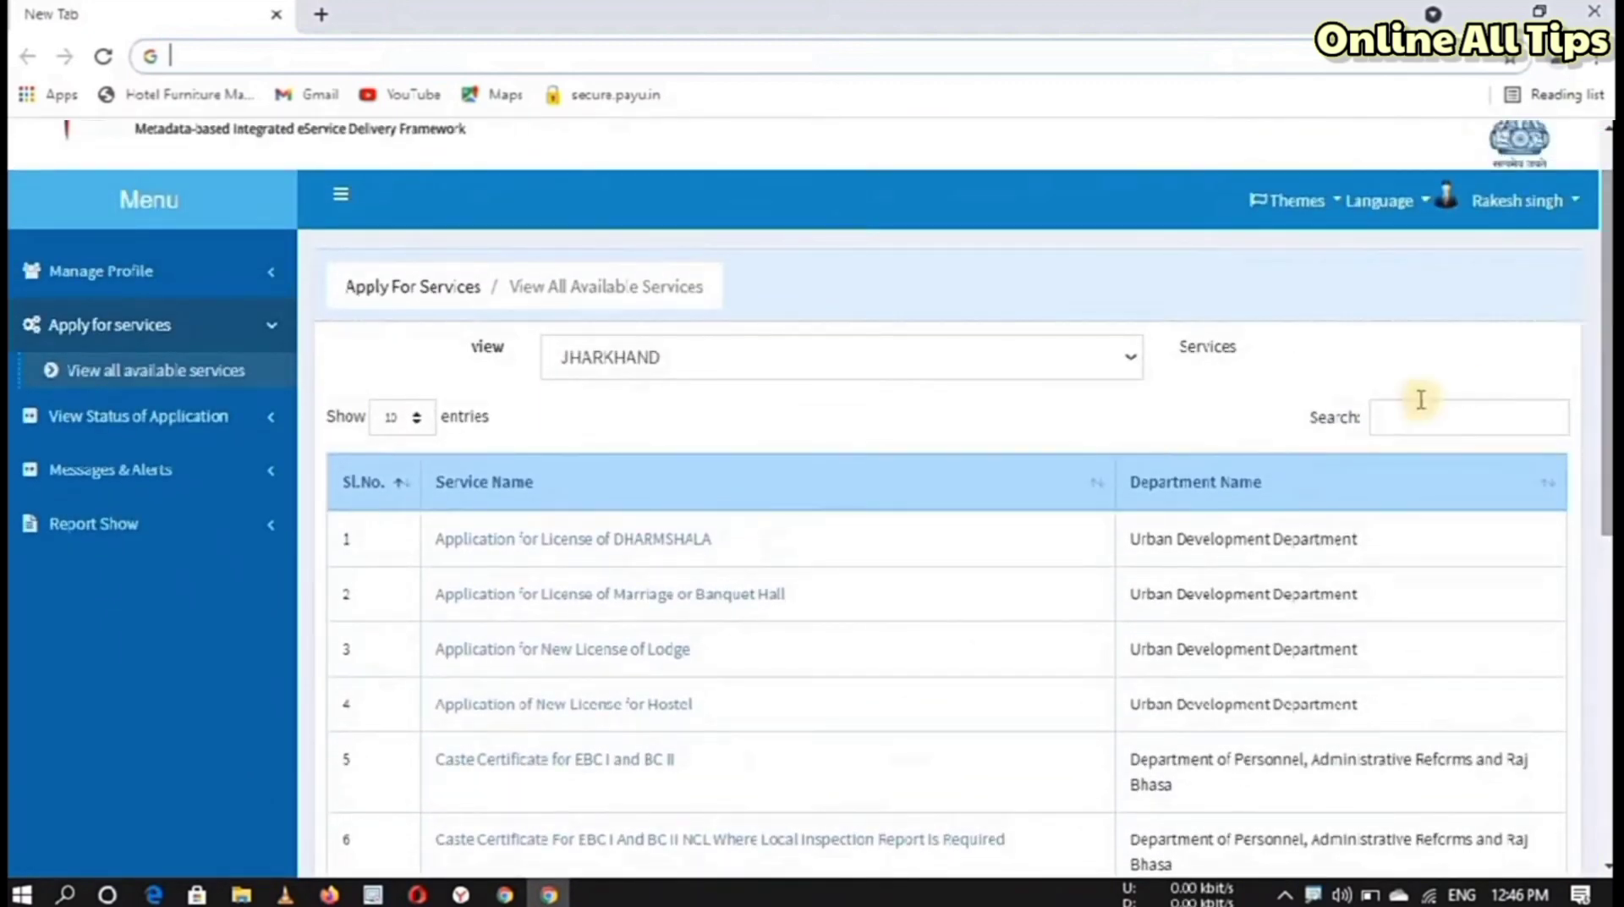
{"action": "left_click", "coordinate": [1415, 412]}
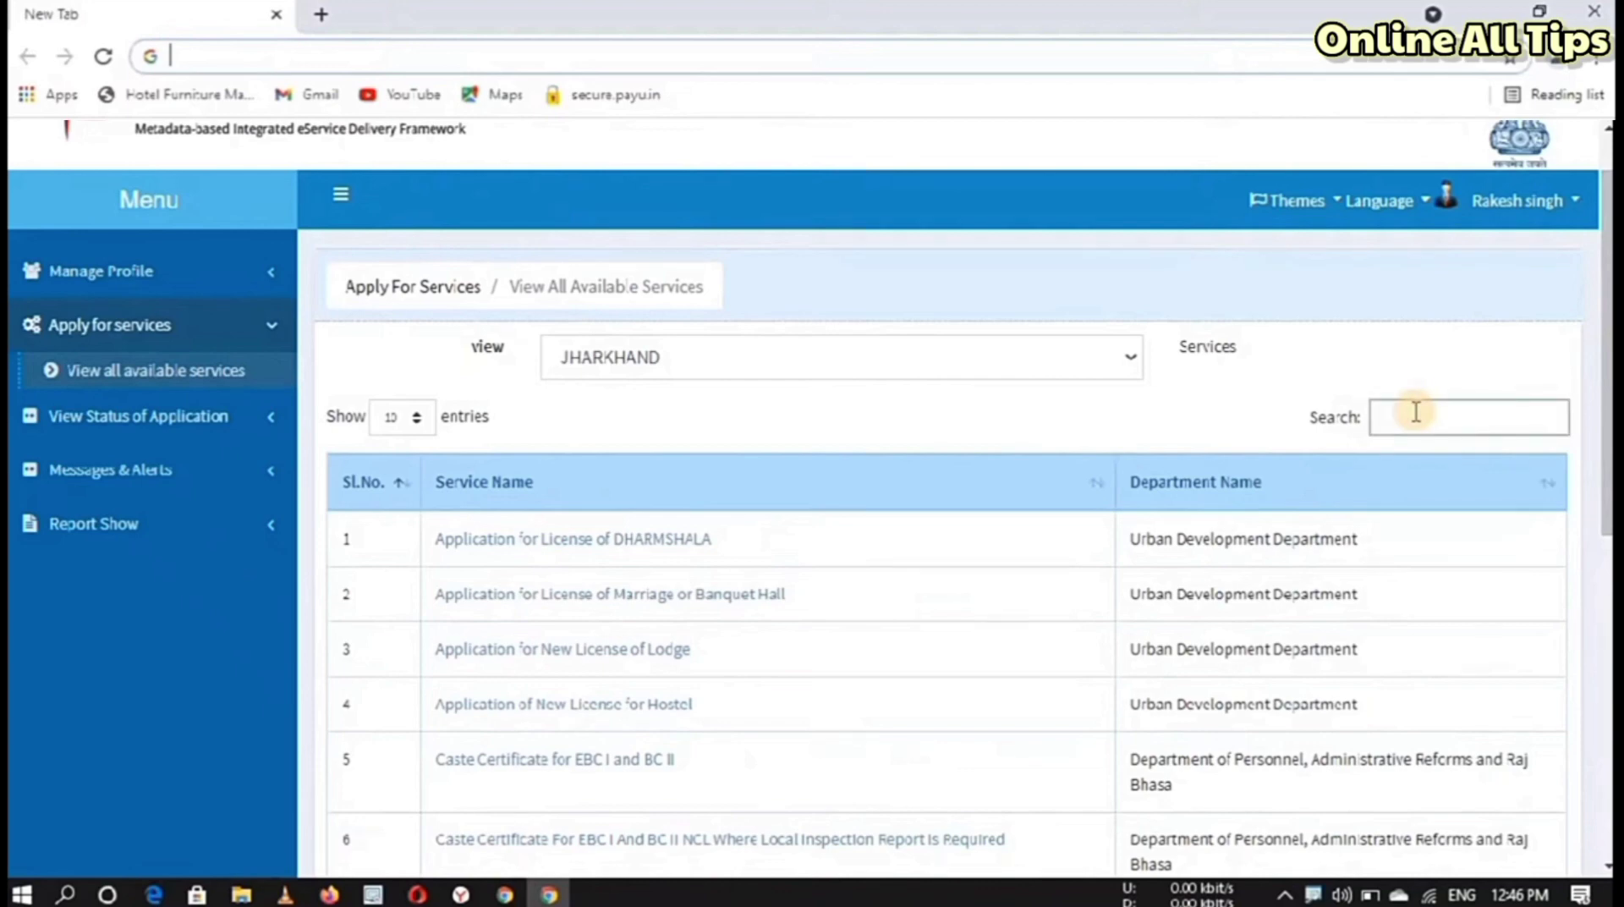
{"action": "type", "text": "ews"}
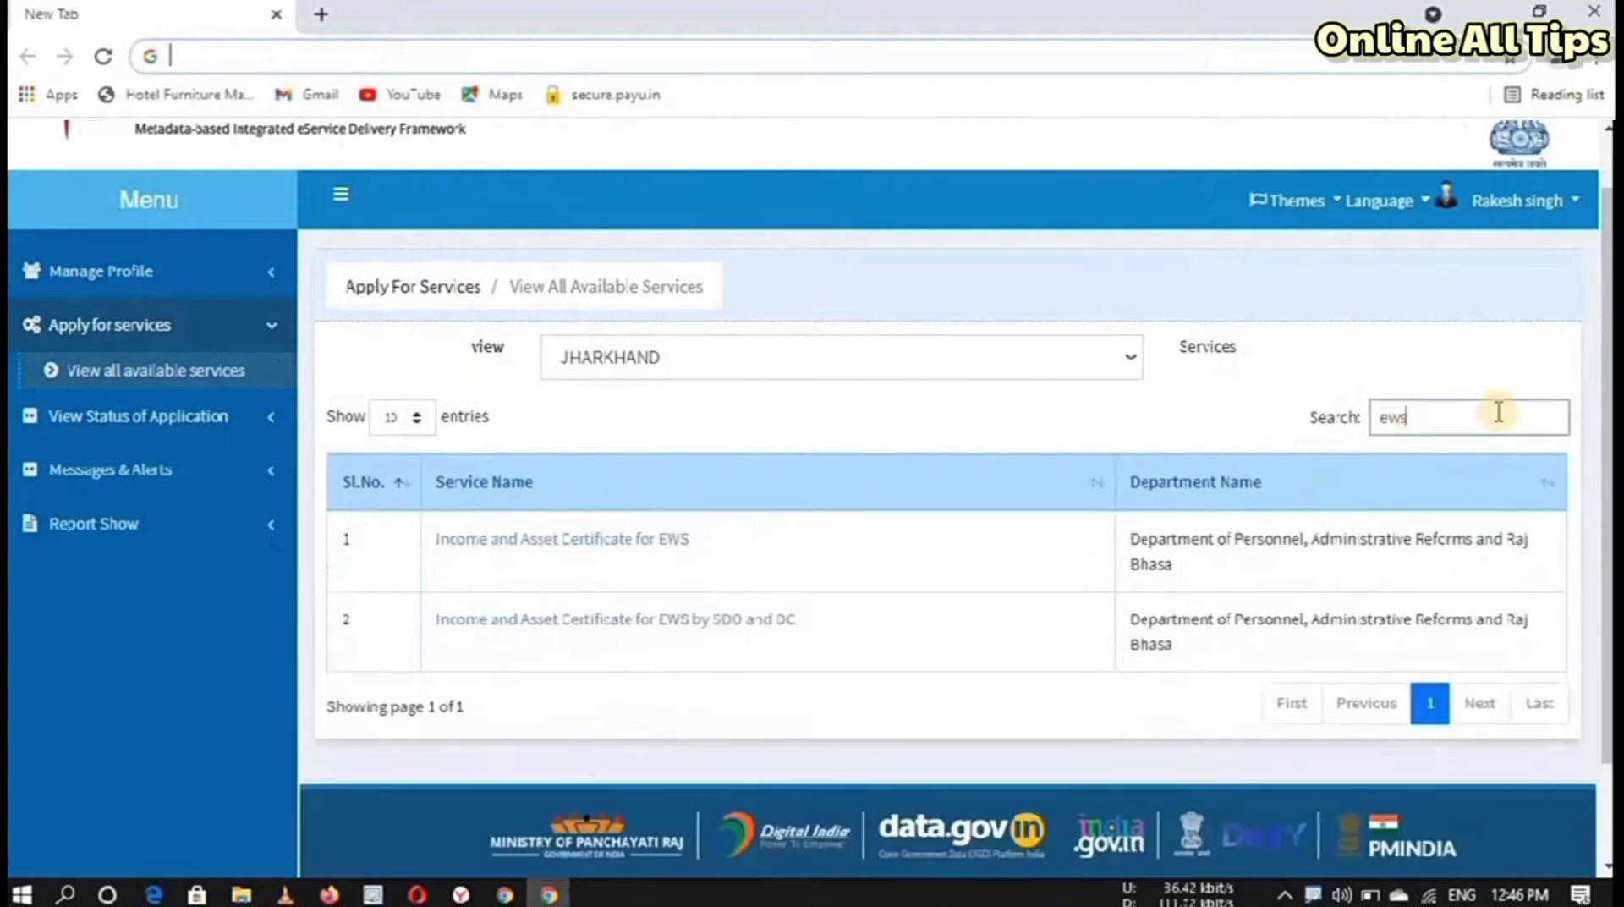
{"action": "scroll", "coordinate": [587, 366], "scroll_direction": "down", "scroll_amount": 3}
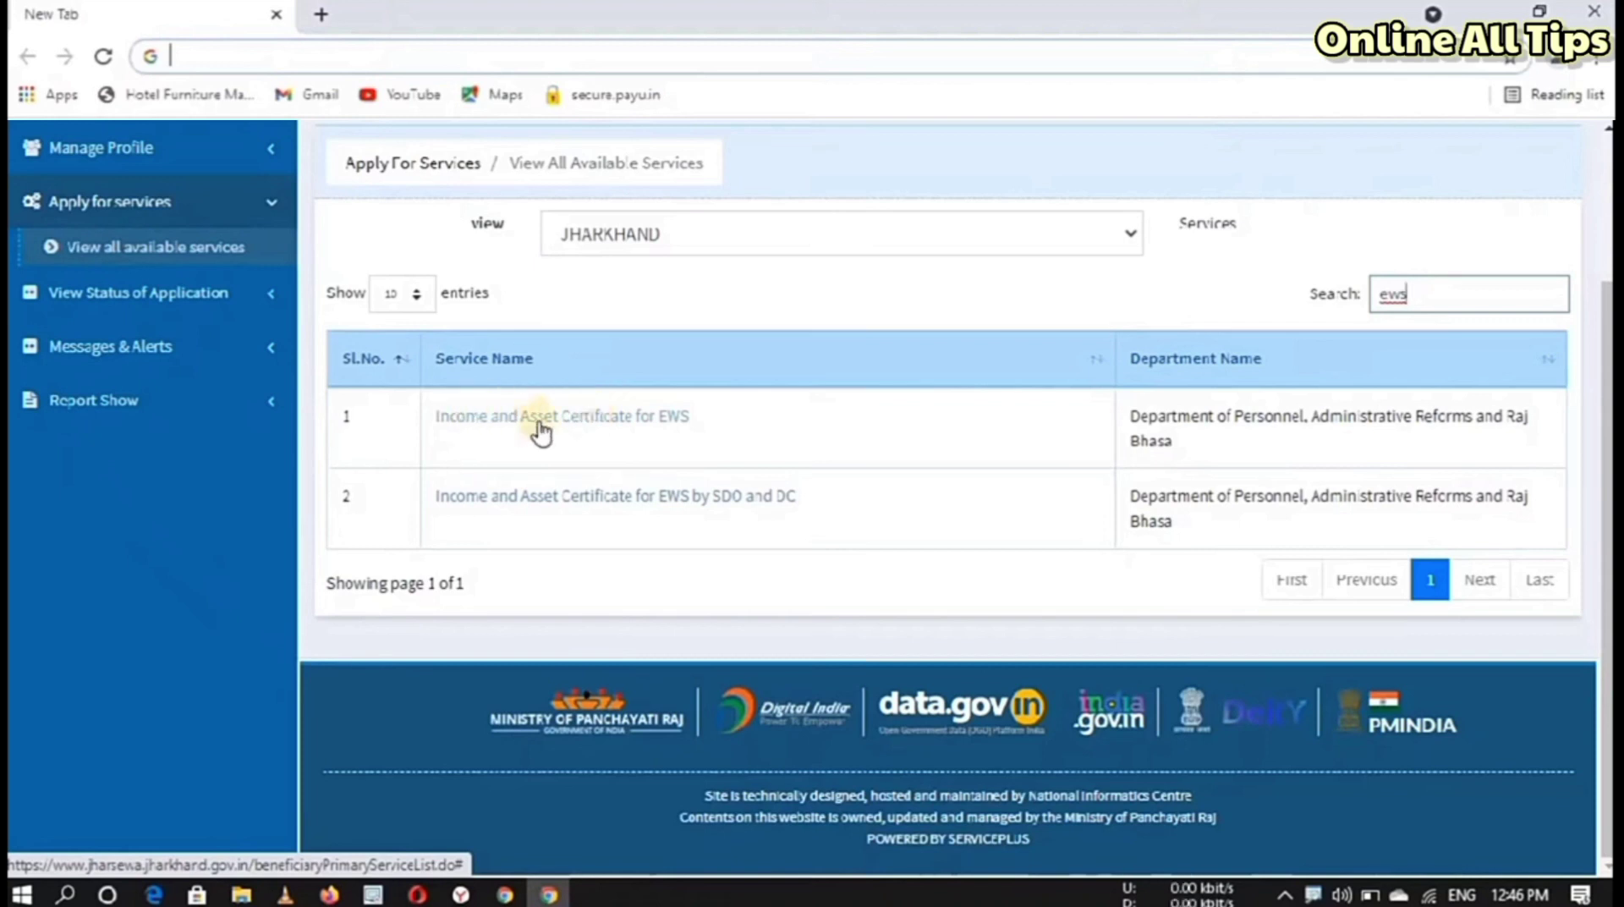
Step: Open the Income and Asset Certificate for EWS form and settle on Normal after trying Tatkal
{"action": "left_click", "coordinate": [471, 430]}
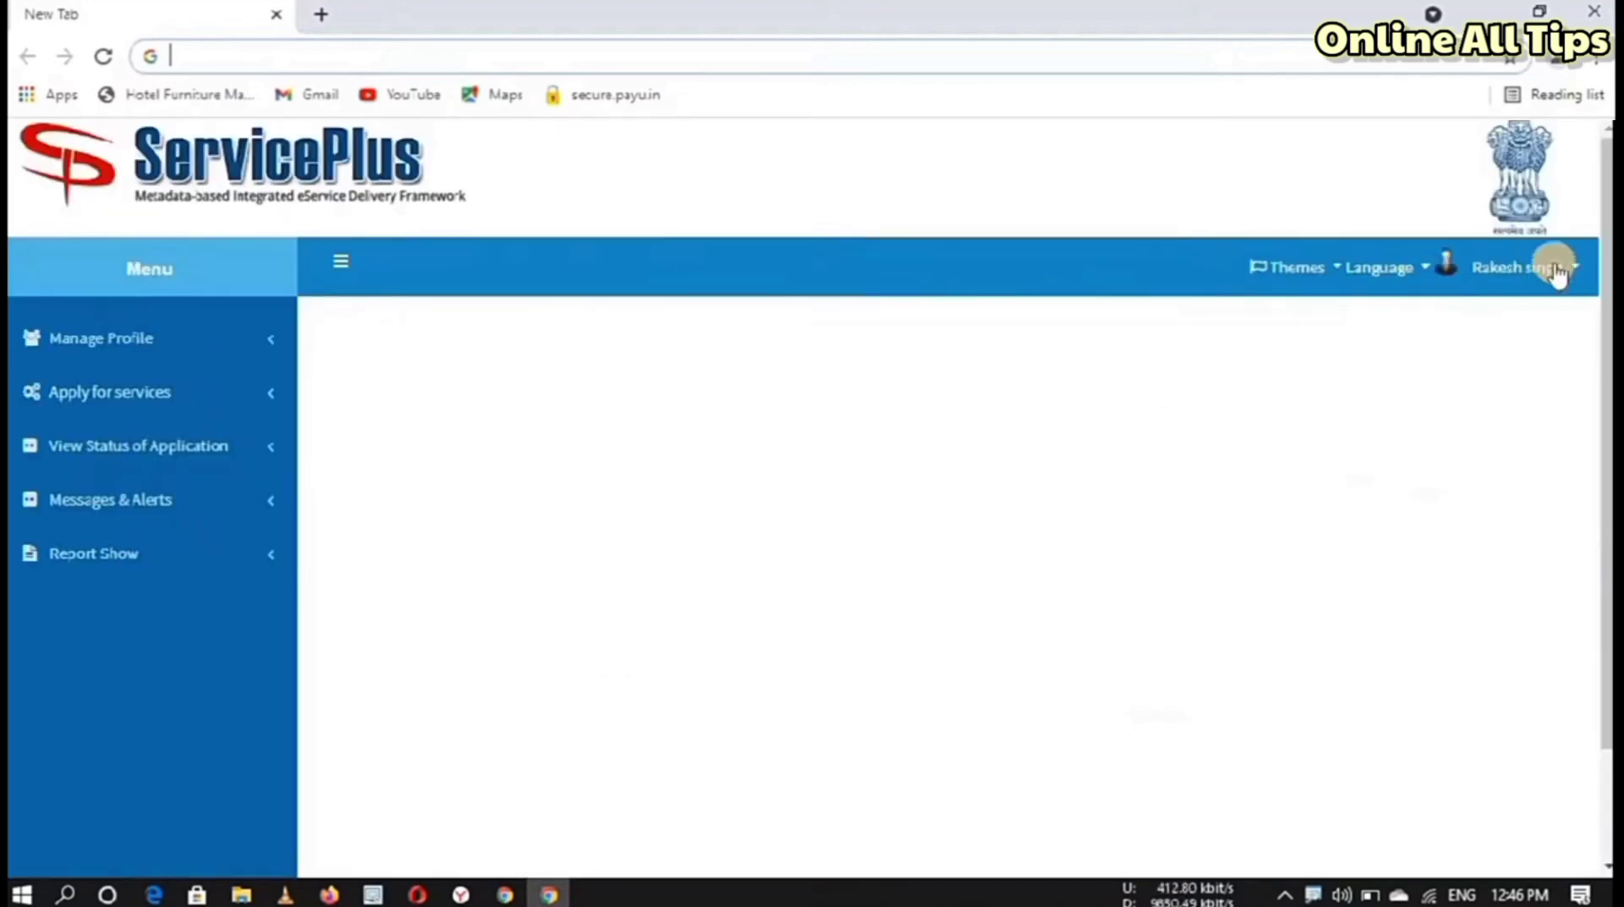
{"action": "left_click_drag", "start_coordinate": [1604, 208], "coordinate": [1605, 208]}
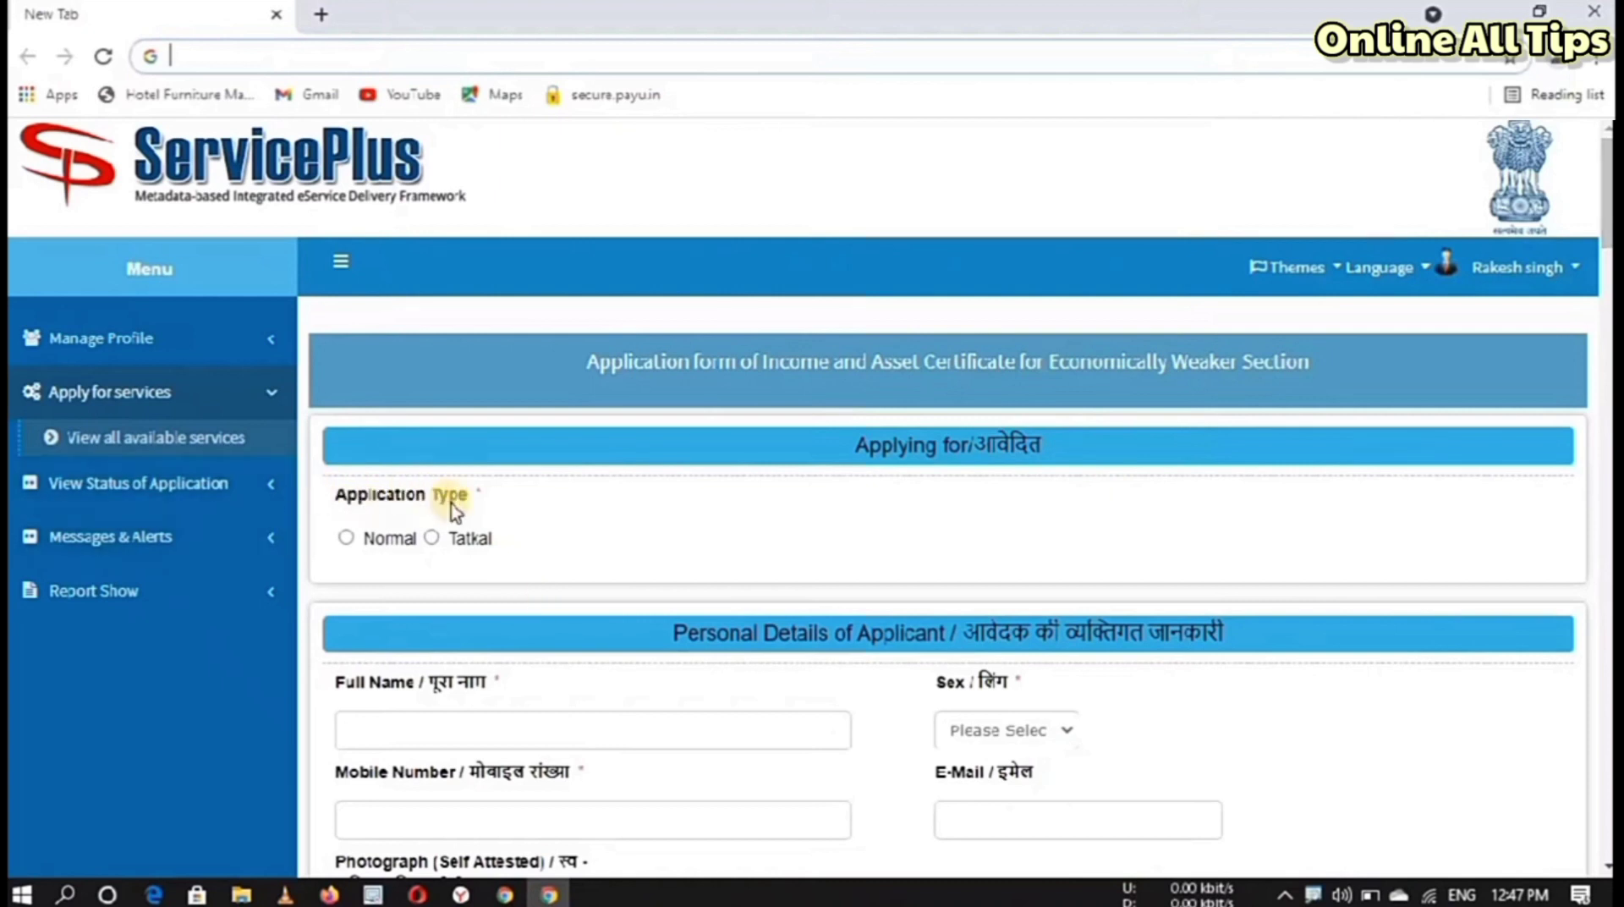
{"action": "left_click", "coordinate": [346, 538]}
{"action": "scroll", "coordinate": [1442, 415], "scroll_direction": "down", "scroll_amount": 3}
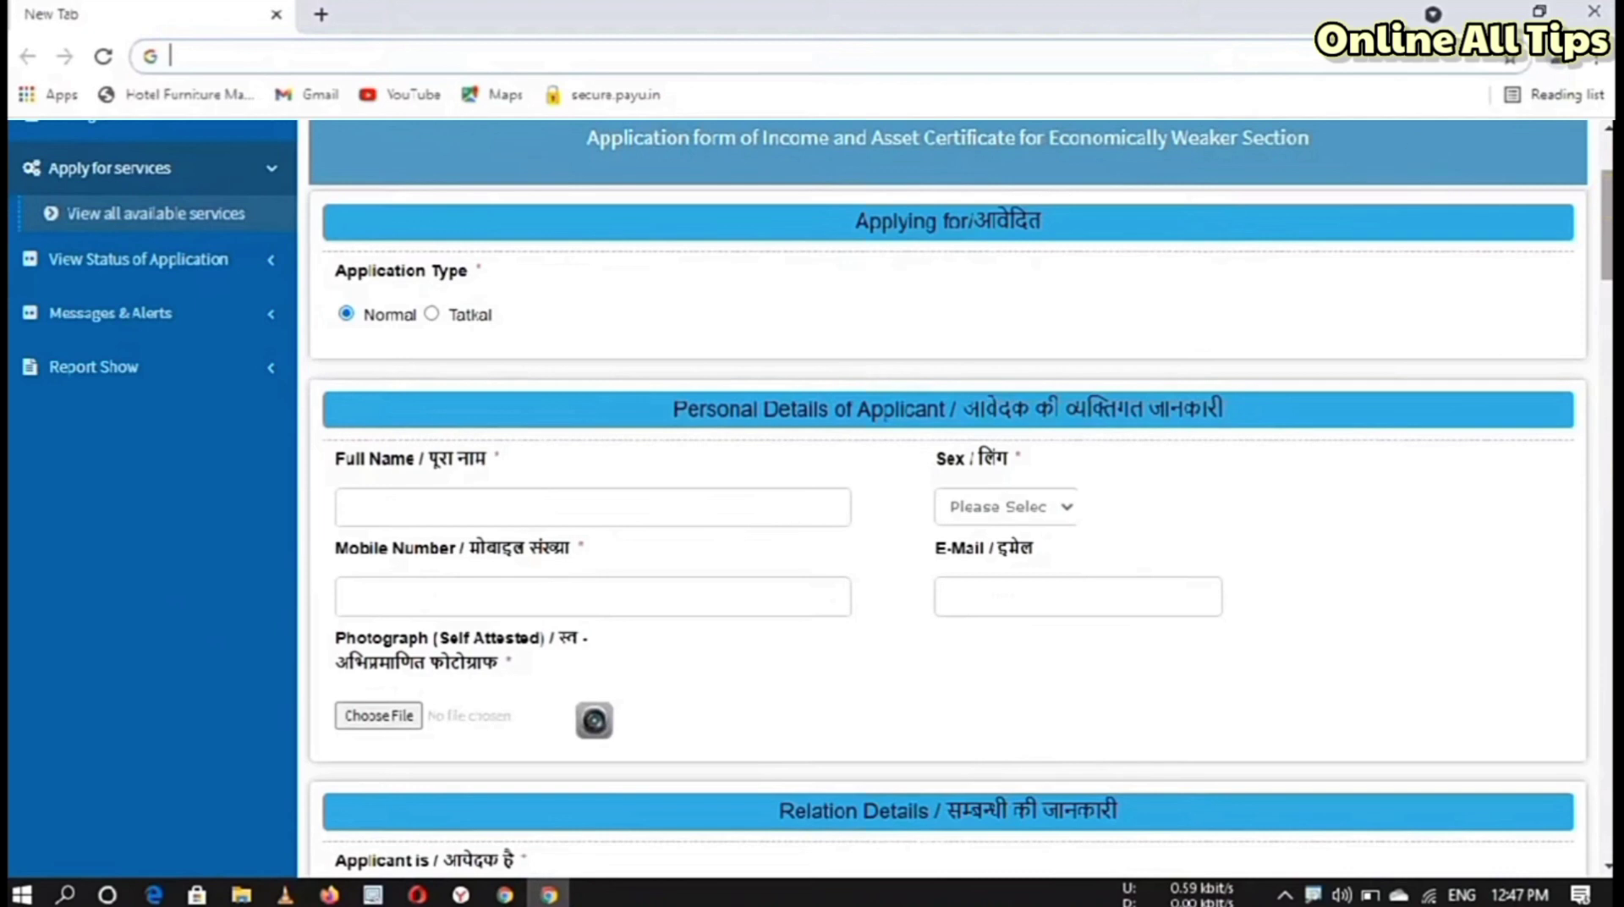
{"action": "left_click", "coordinate": [433, 315]}
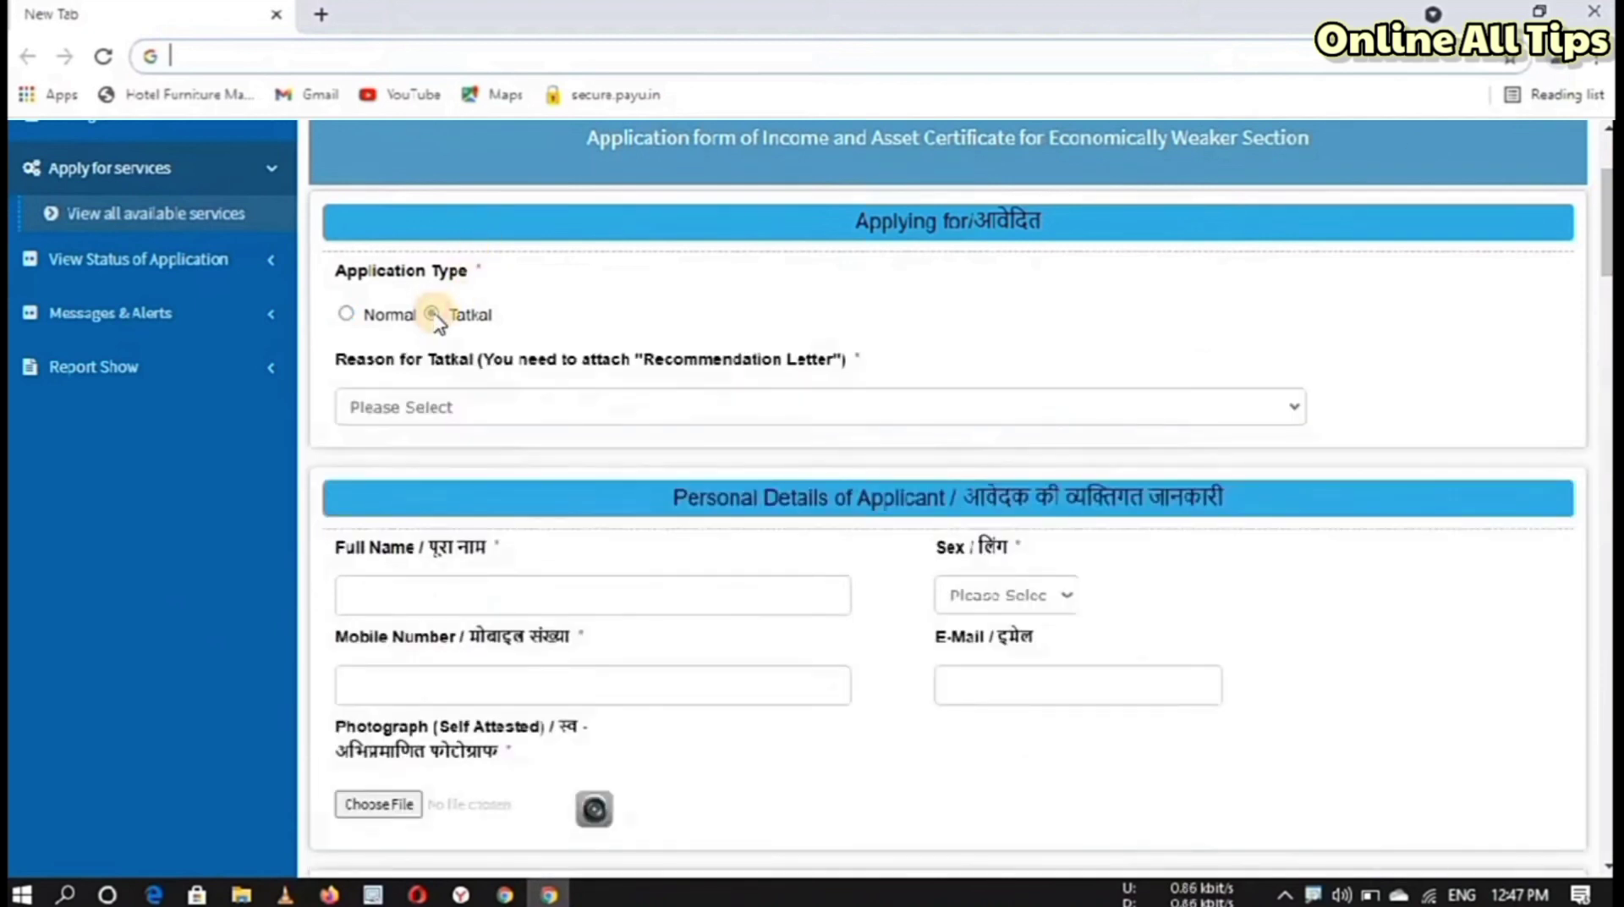
{"action": "left_click", "coordinate": [434, 409]}
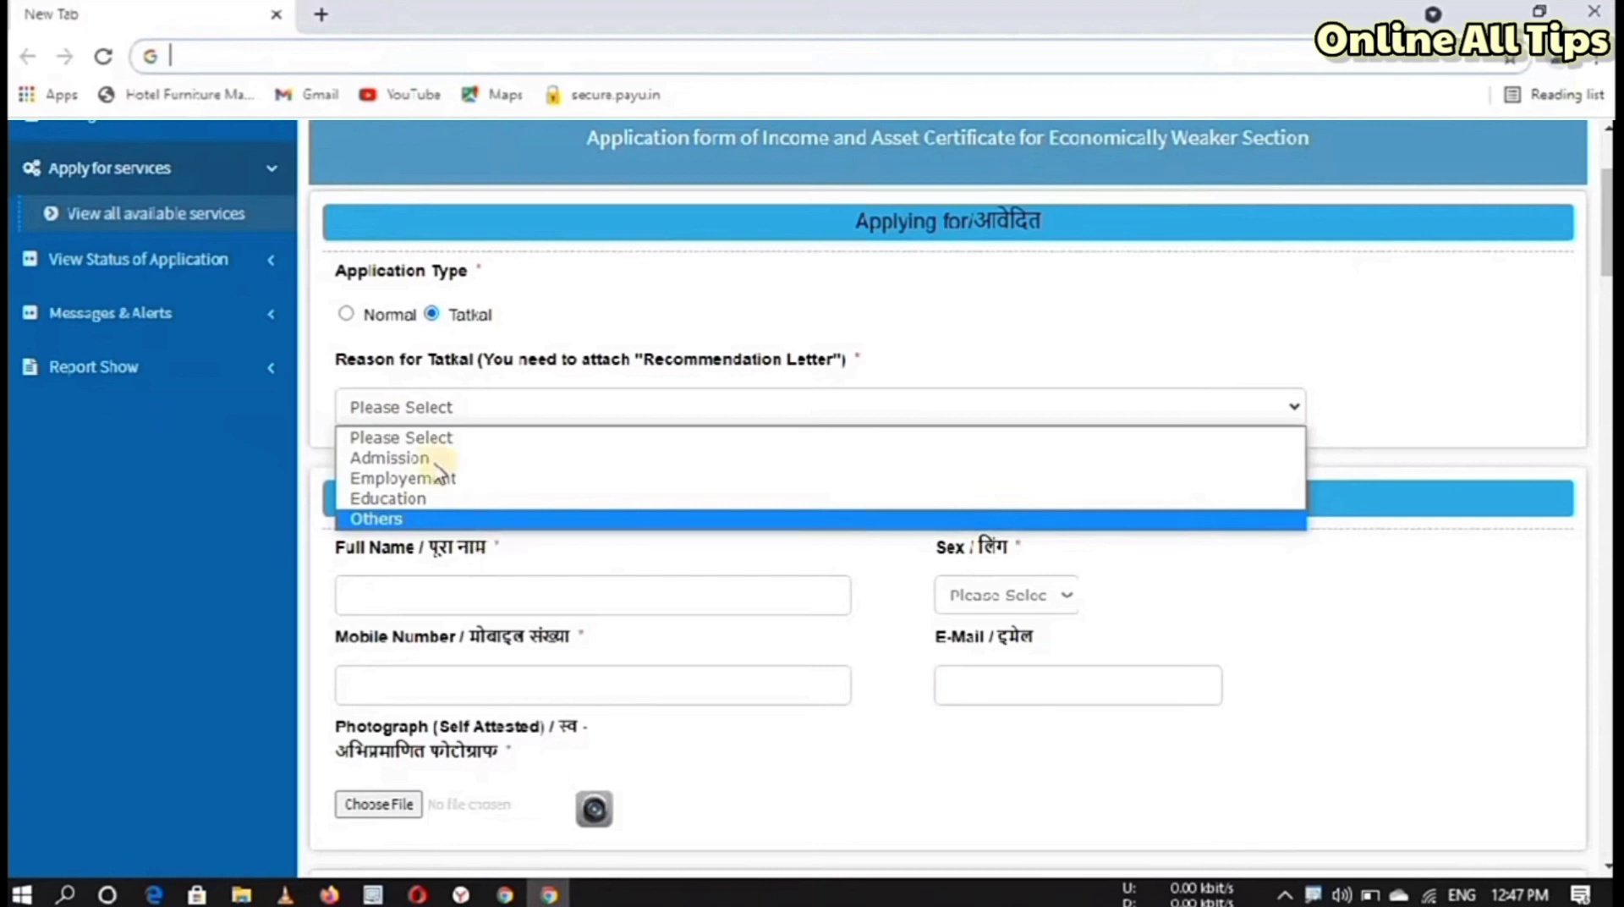
{"action": "left_click", "coordinate": [413, 435]}
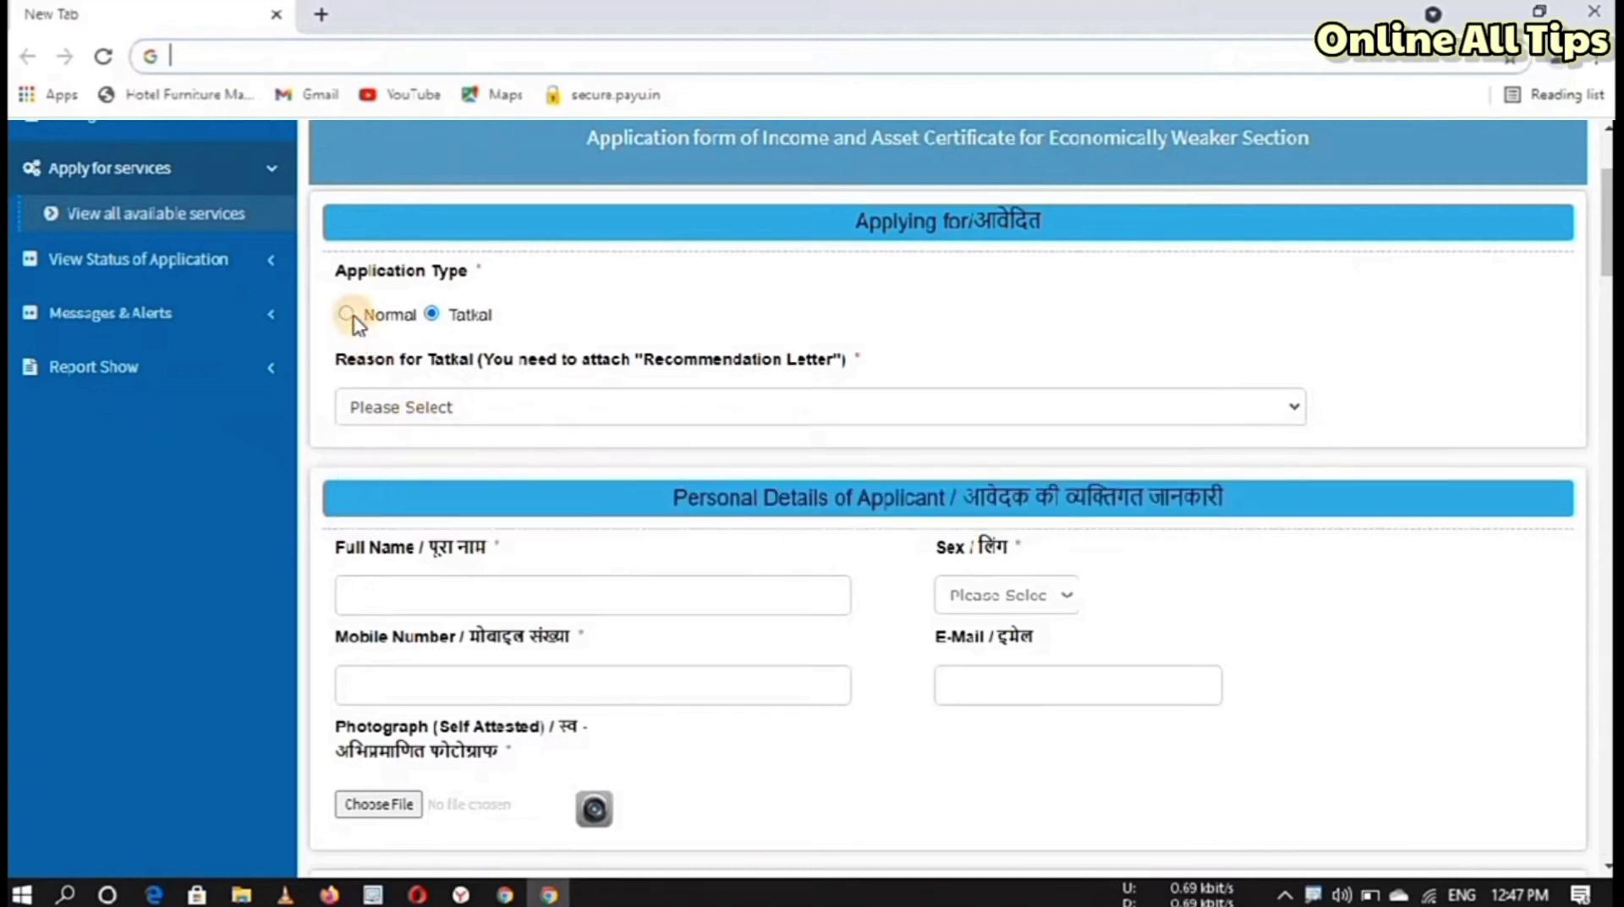
{"action": "left_click", "coordinate": [348, 314]}
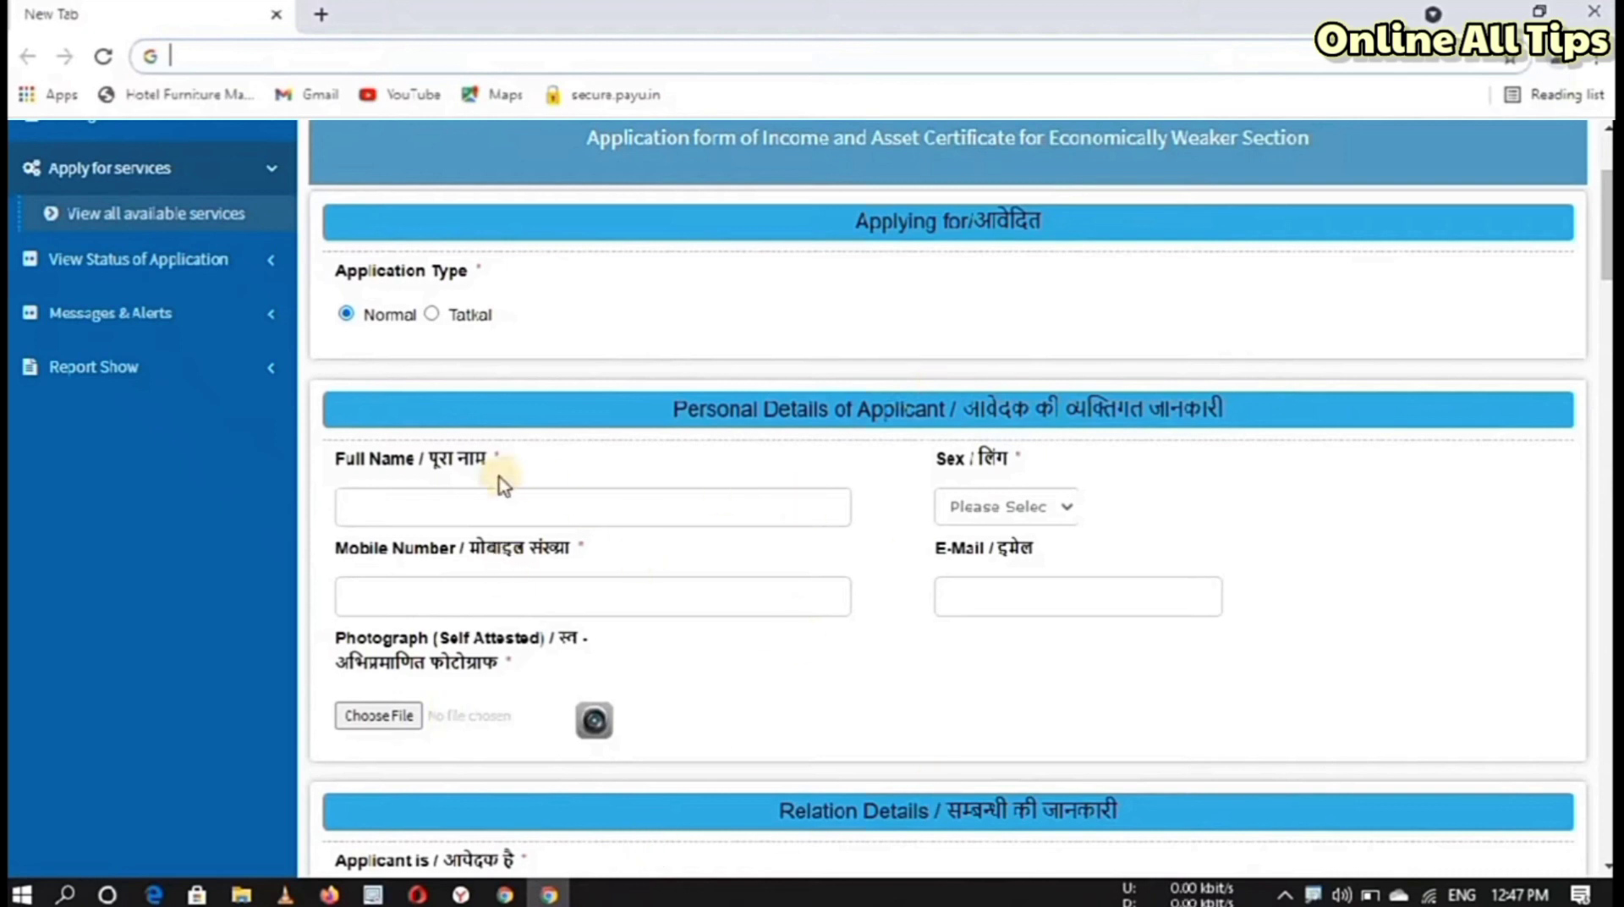
Step: Fill in the applicant's full name, sex MALE and mobile number
{"action": "left_click", "coordinate": [502, 509]}
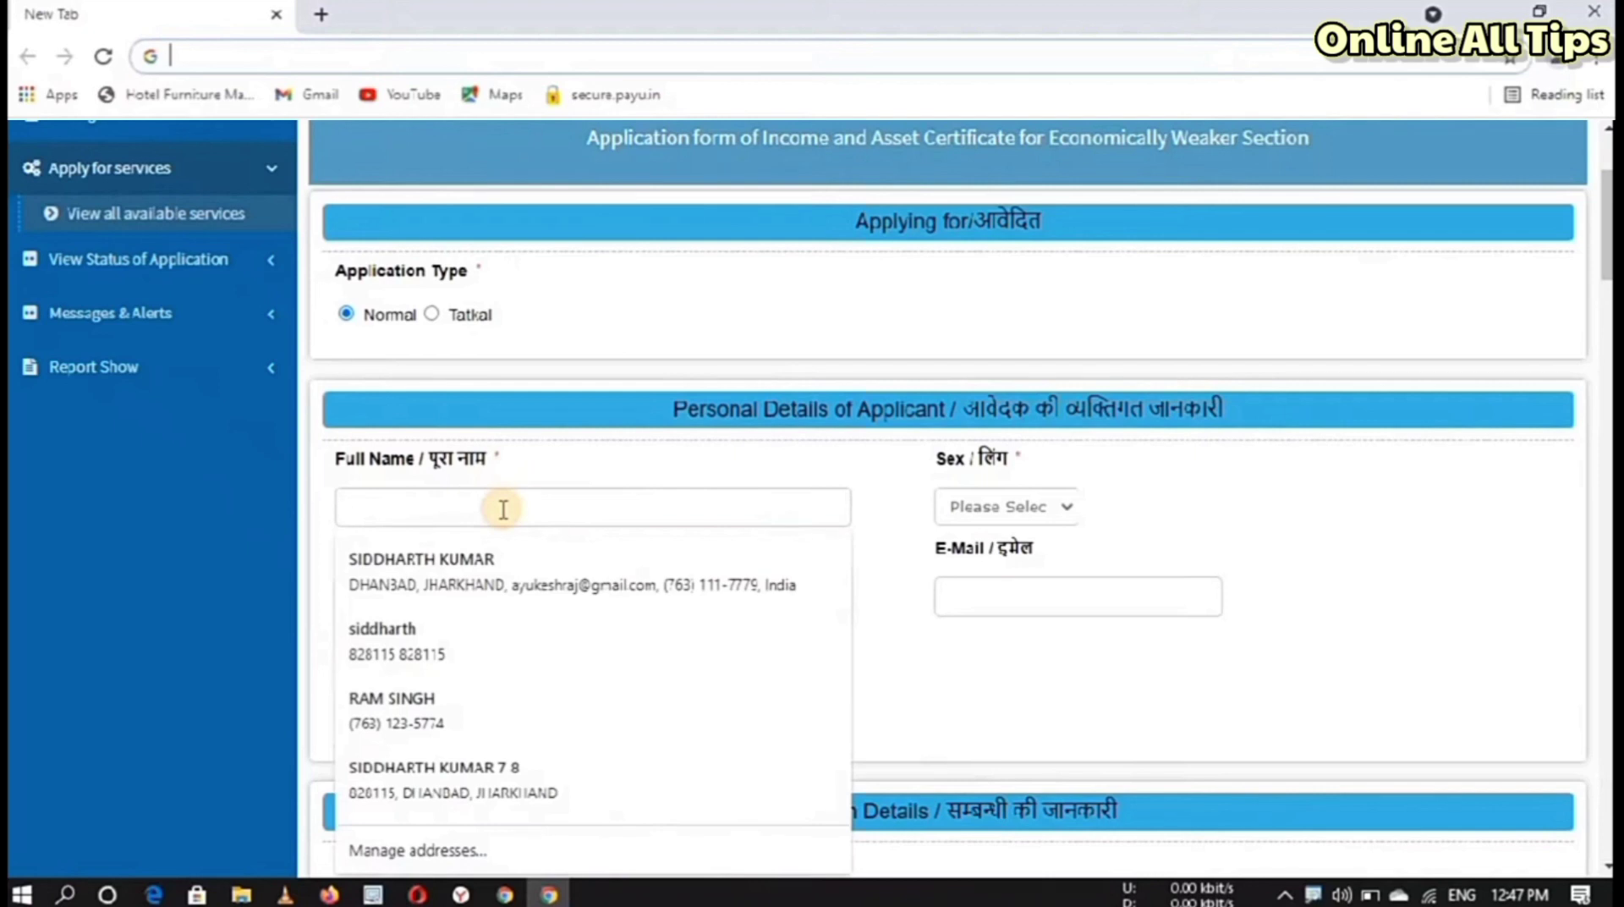
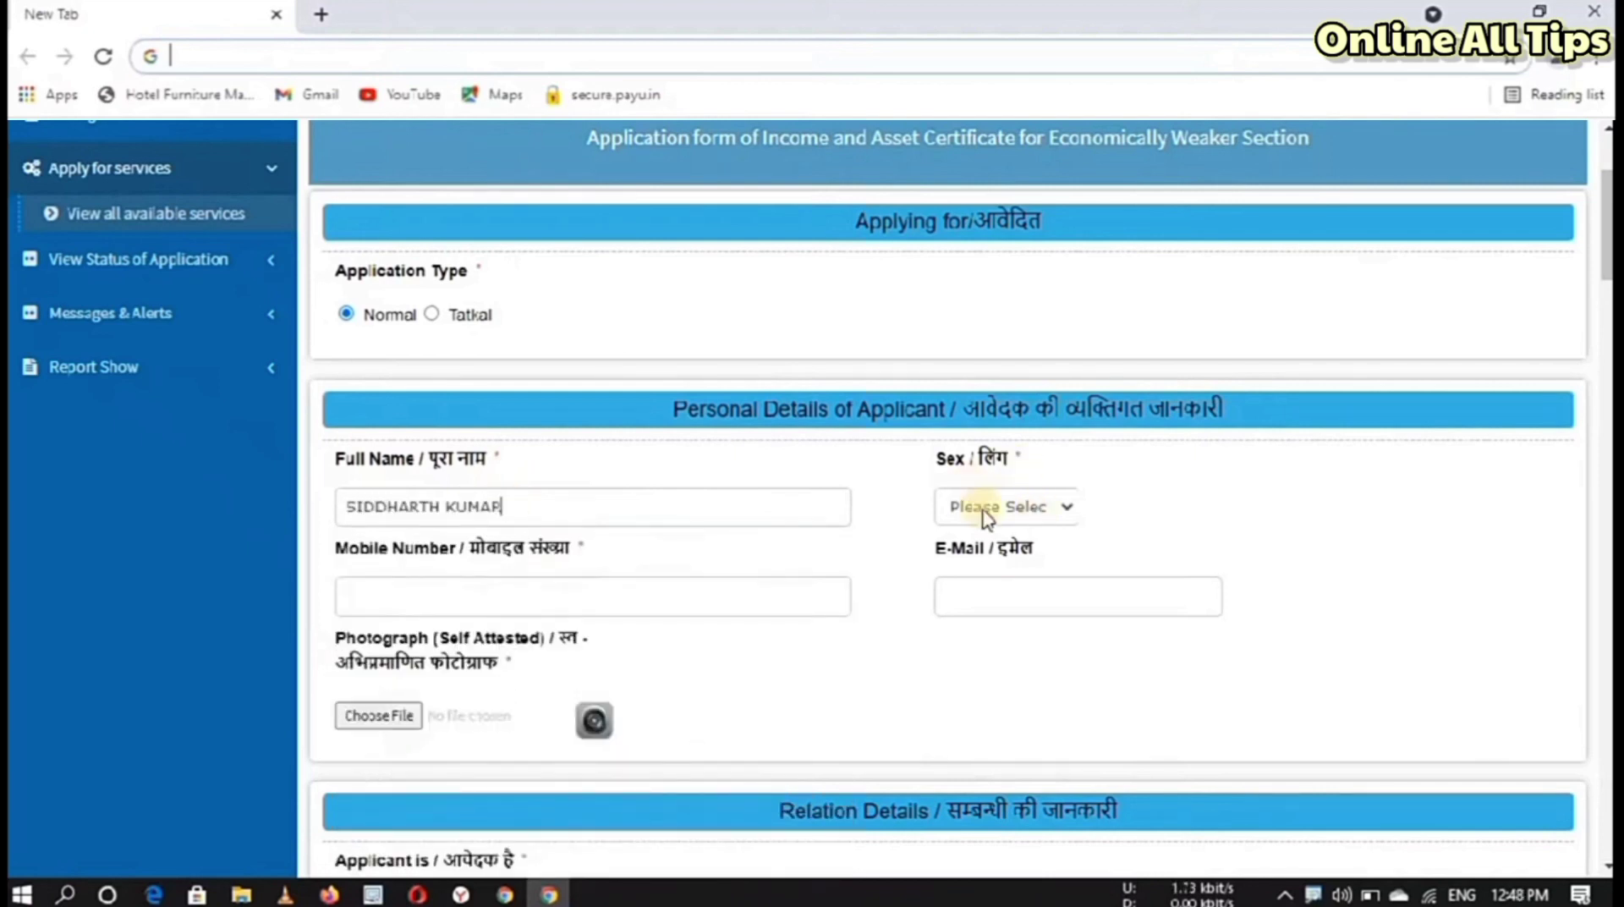
{"action": "left_click", "coordinate": [983, 511]}
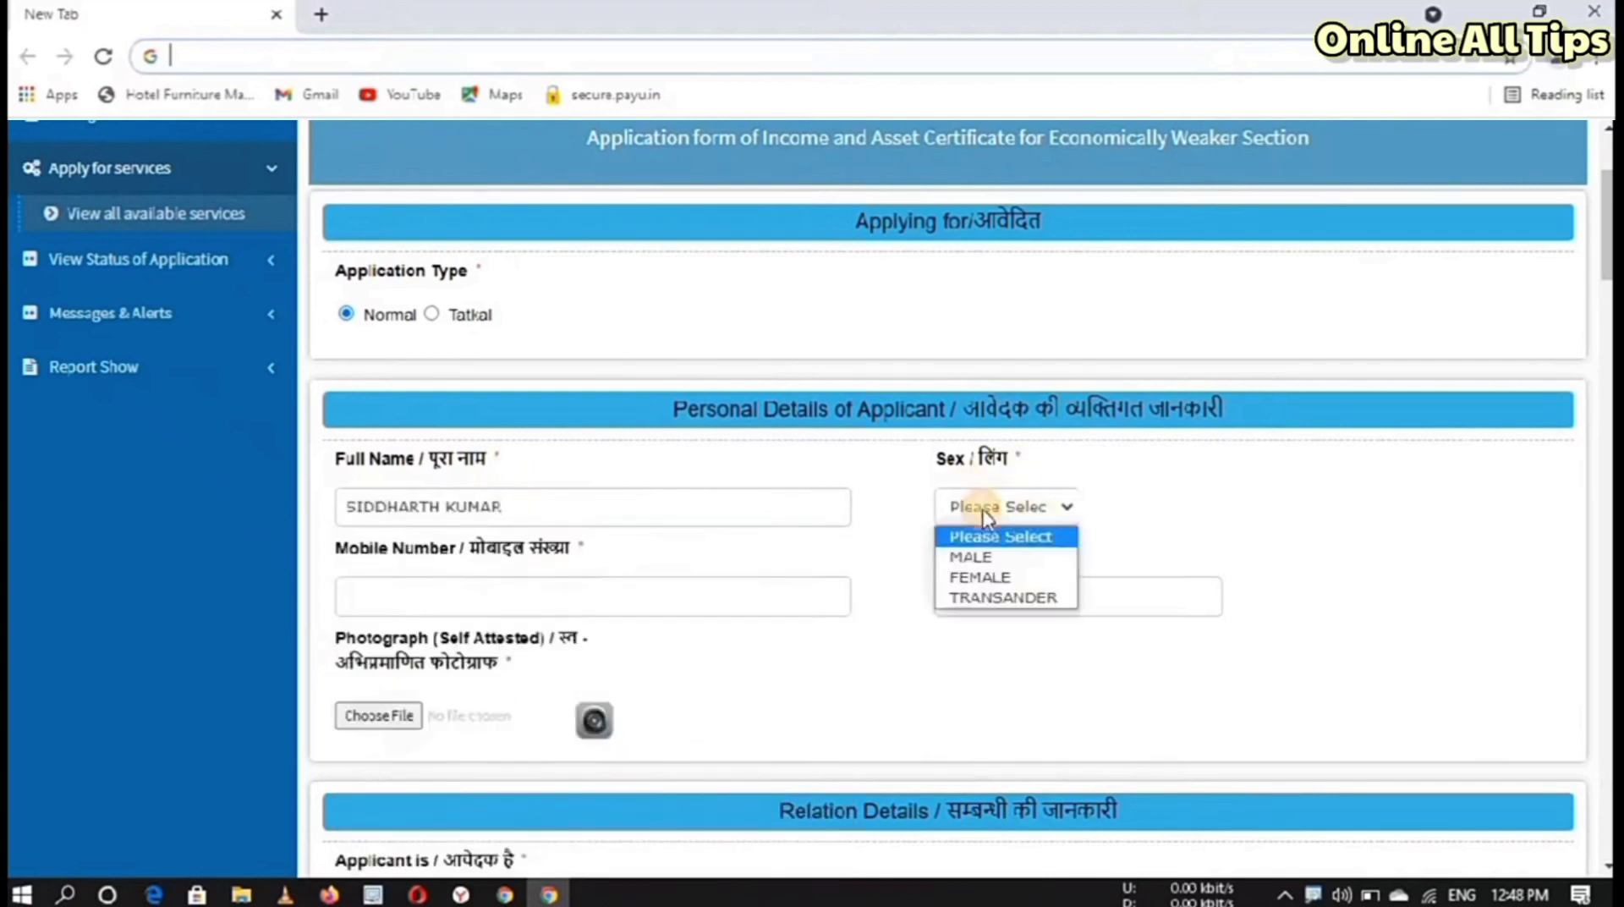
{"action": "left_click", "coordinate": [980, 554]}
{"action": "left_click", "coordinate": [460, 603]}
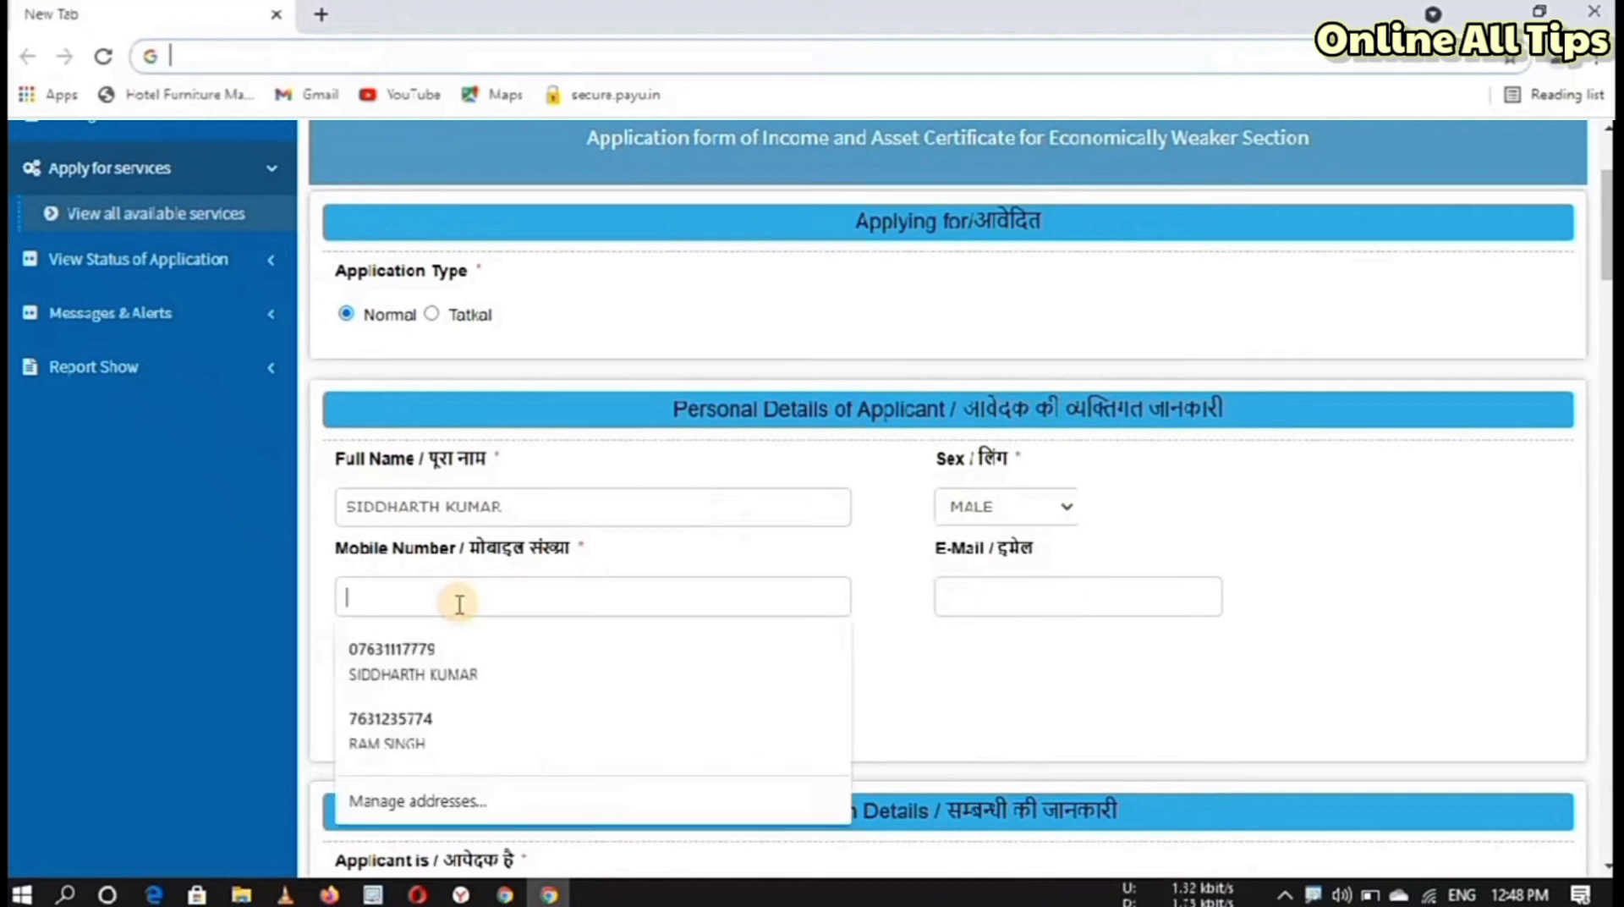
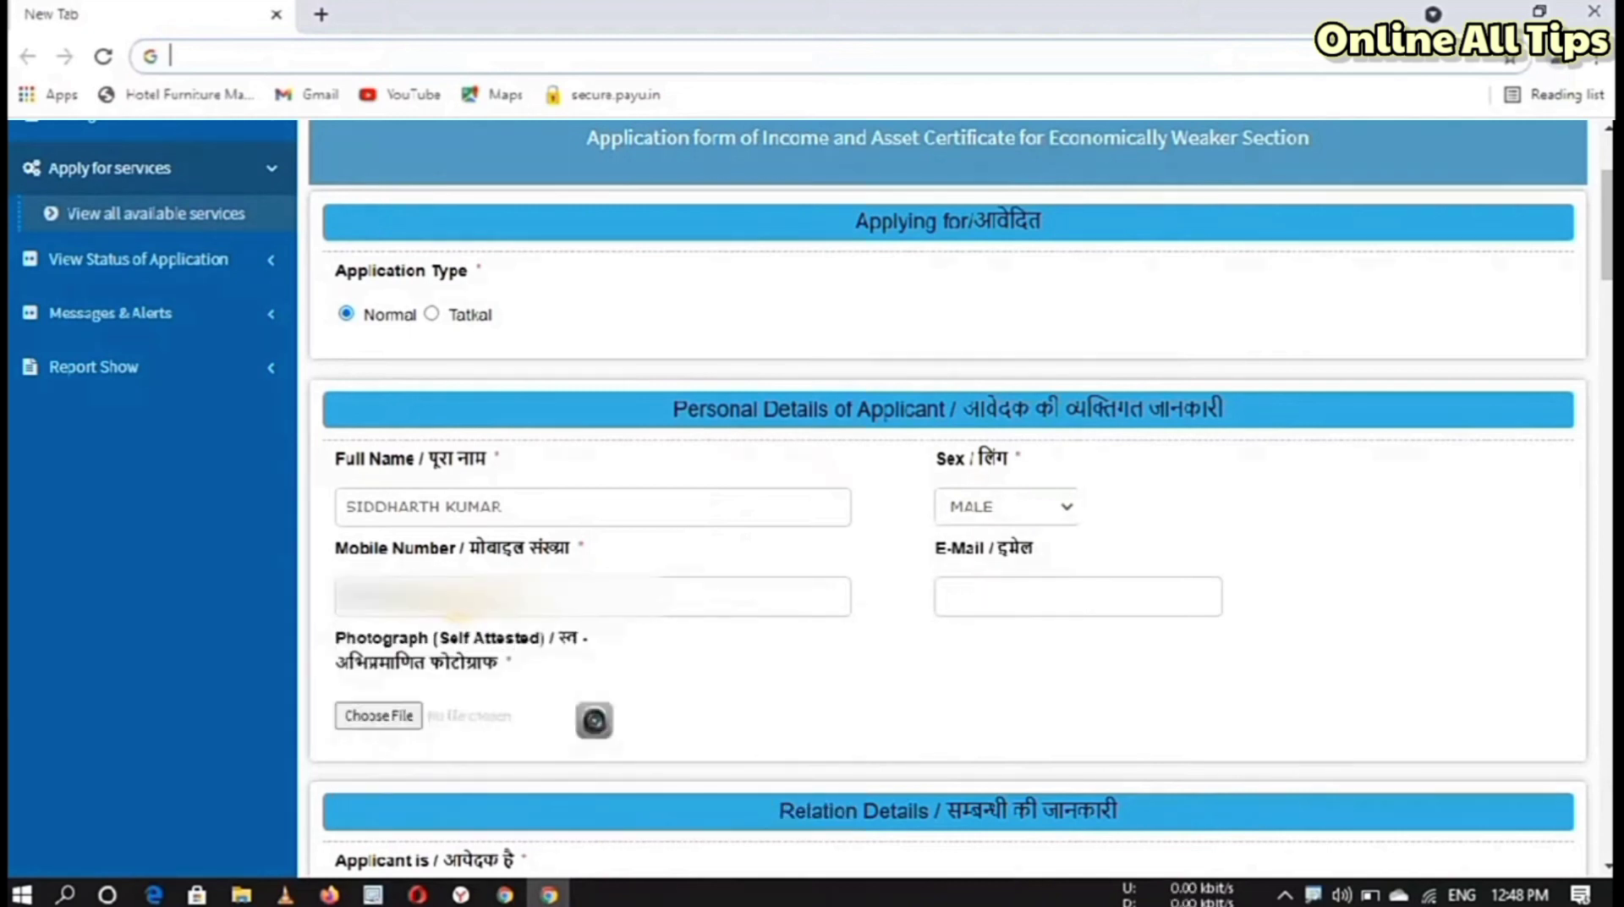
Step: Browse the ALL FOLDER (1) folder for a photograph file to attach
{"action": "left_click", "coordinate": [965, 600]}
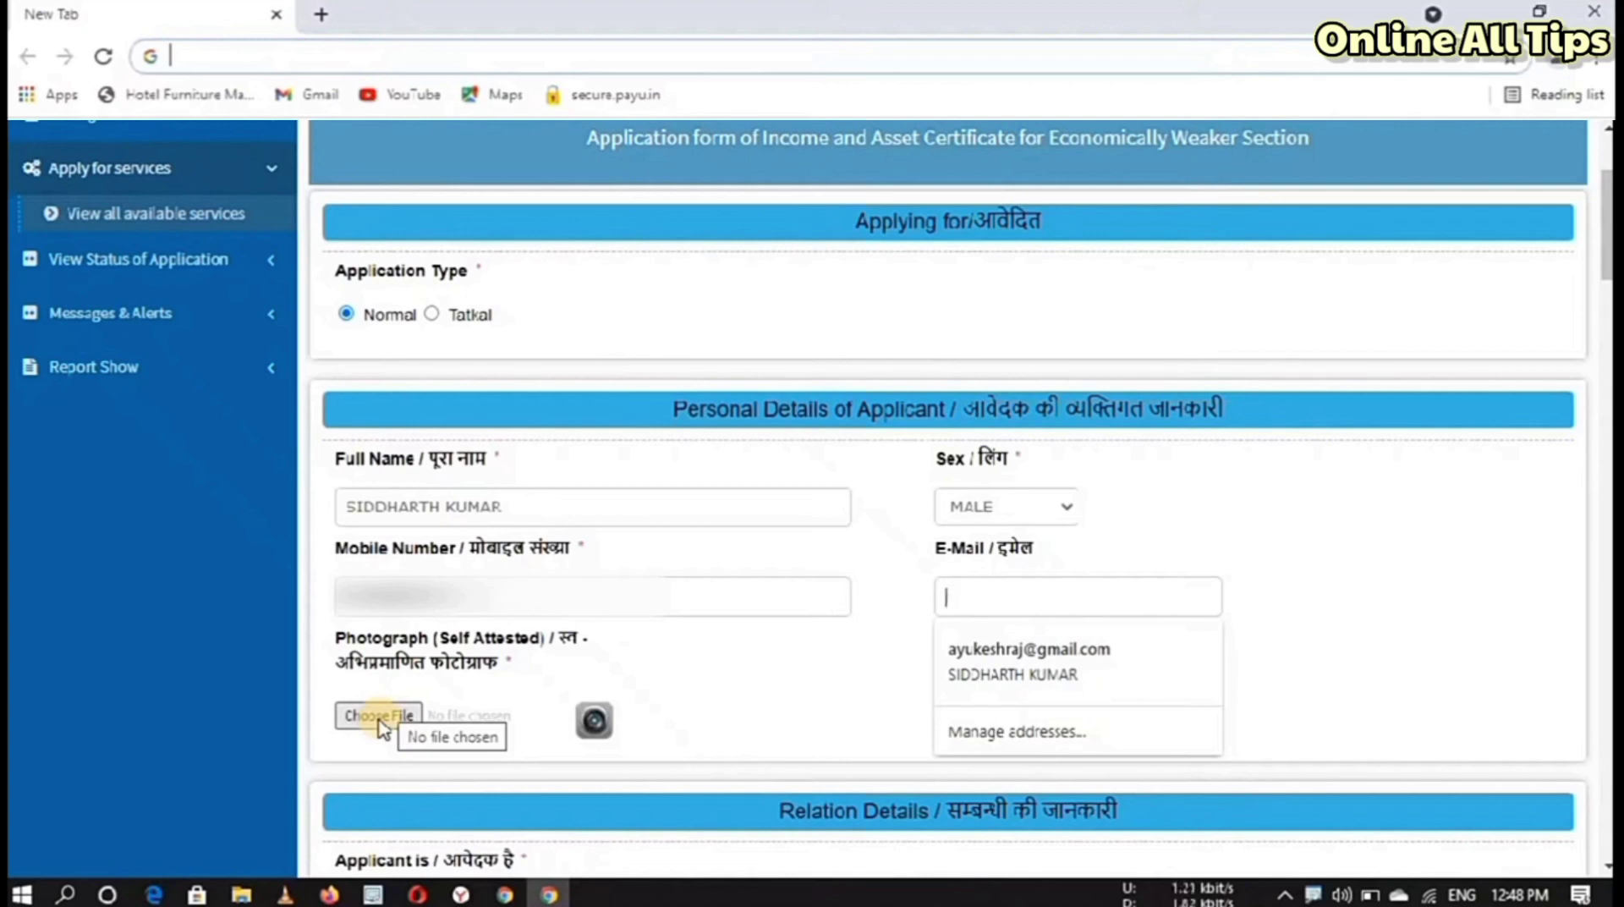
{"action": "left_click", "coordinate": [379, 717]}
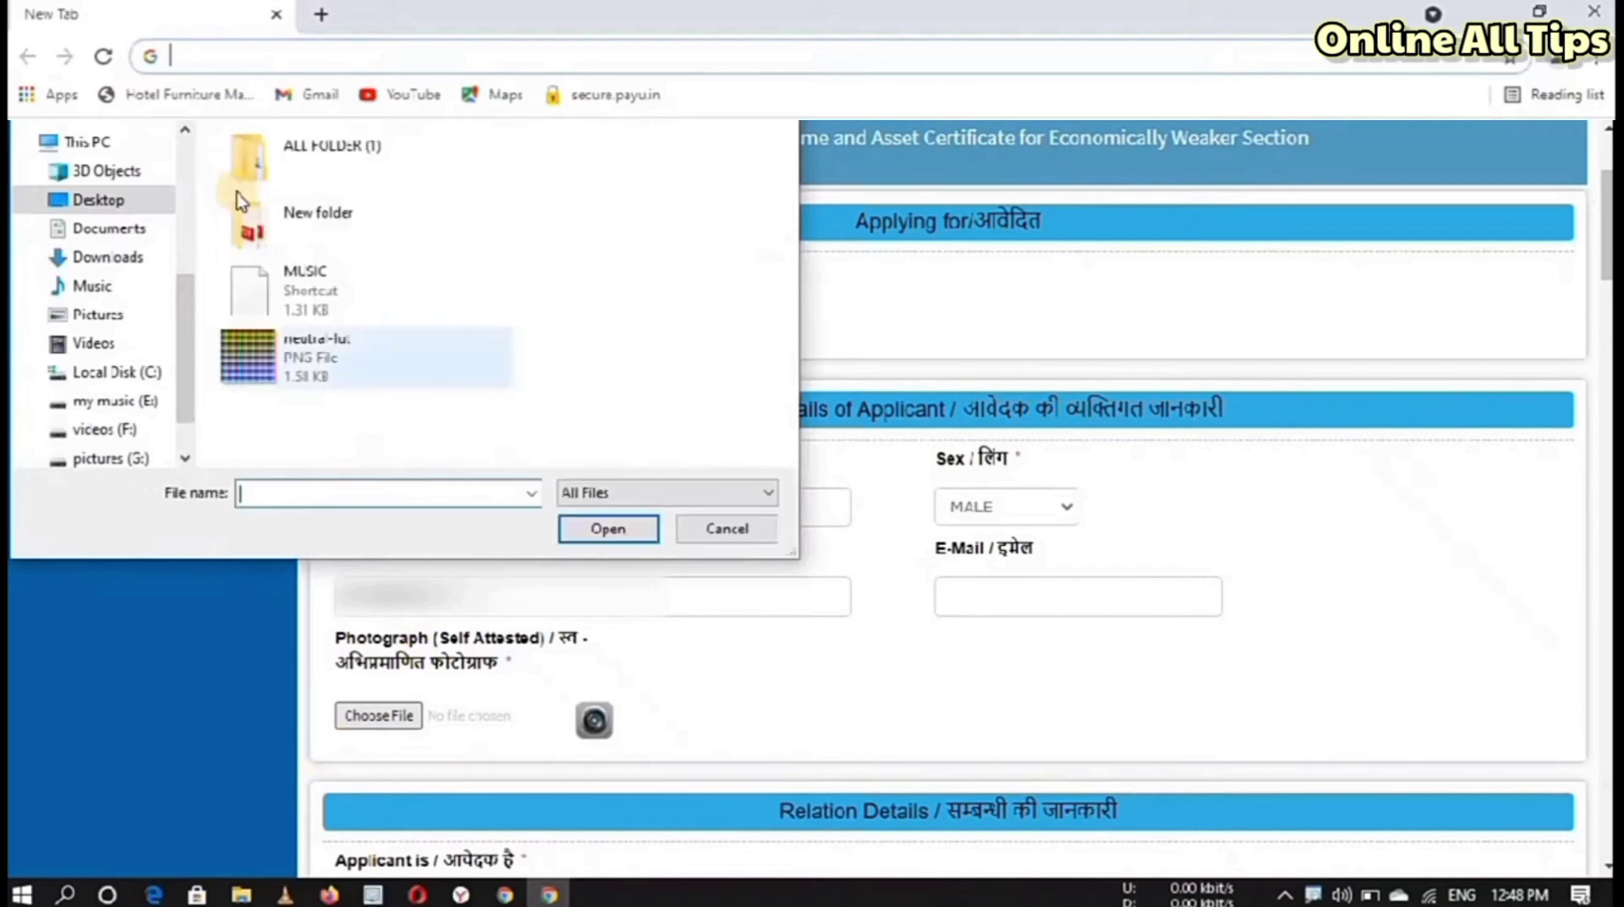
{"action": "double_click", "coordinate": [290, 179]}
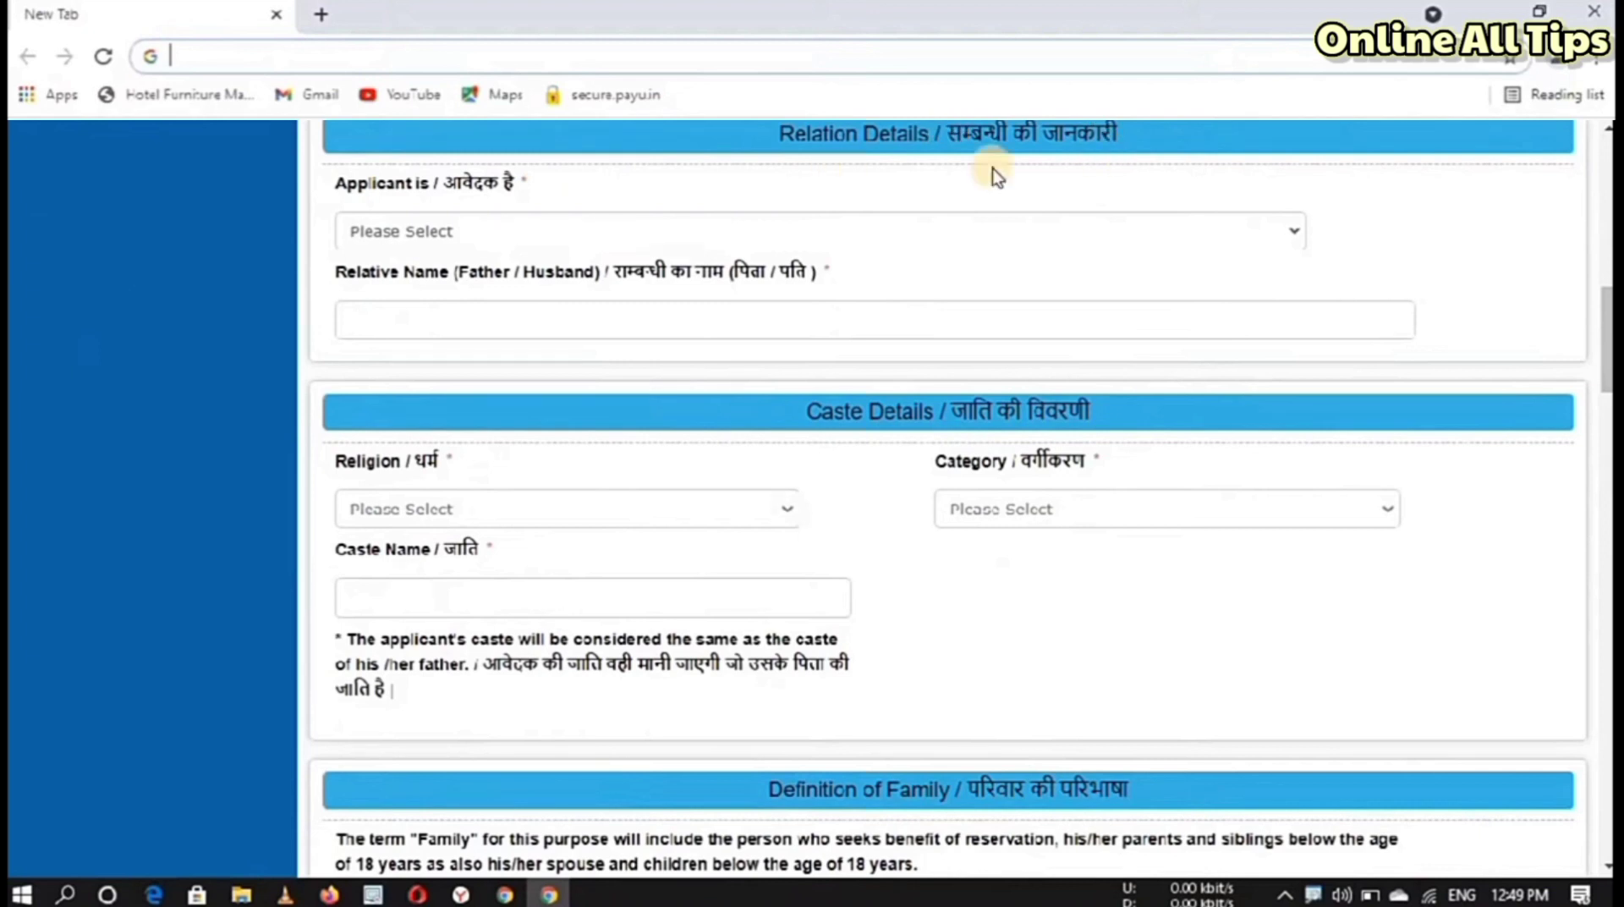
Step: Set the applicant's relation to 'son of', after briefly trying 'daughter of'
{"action": "left_click", "coordinate": [504, 237]}
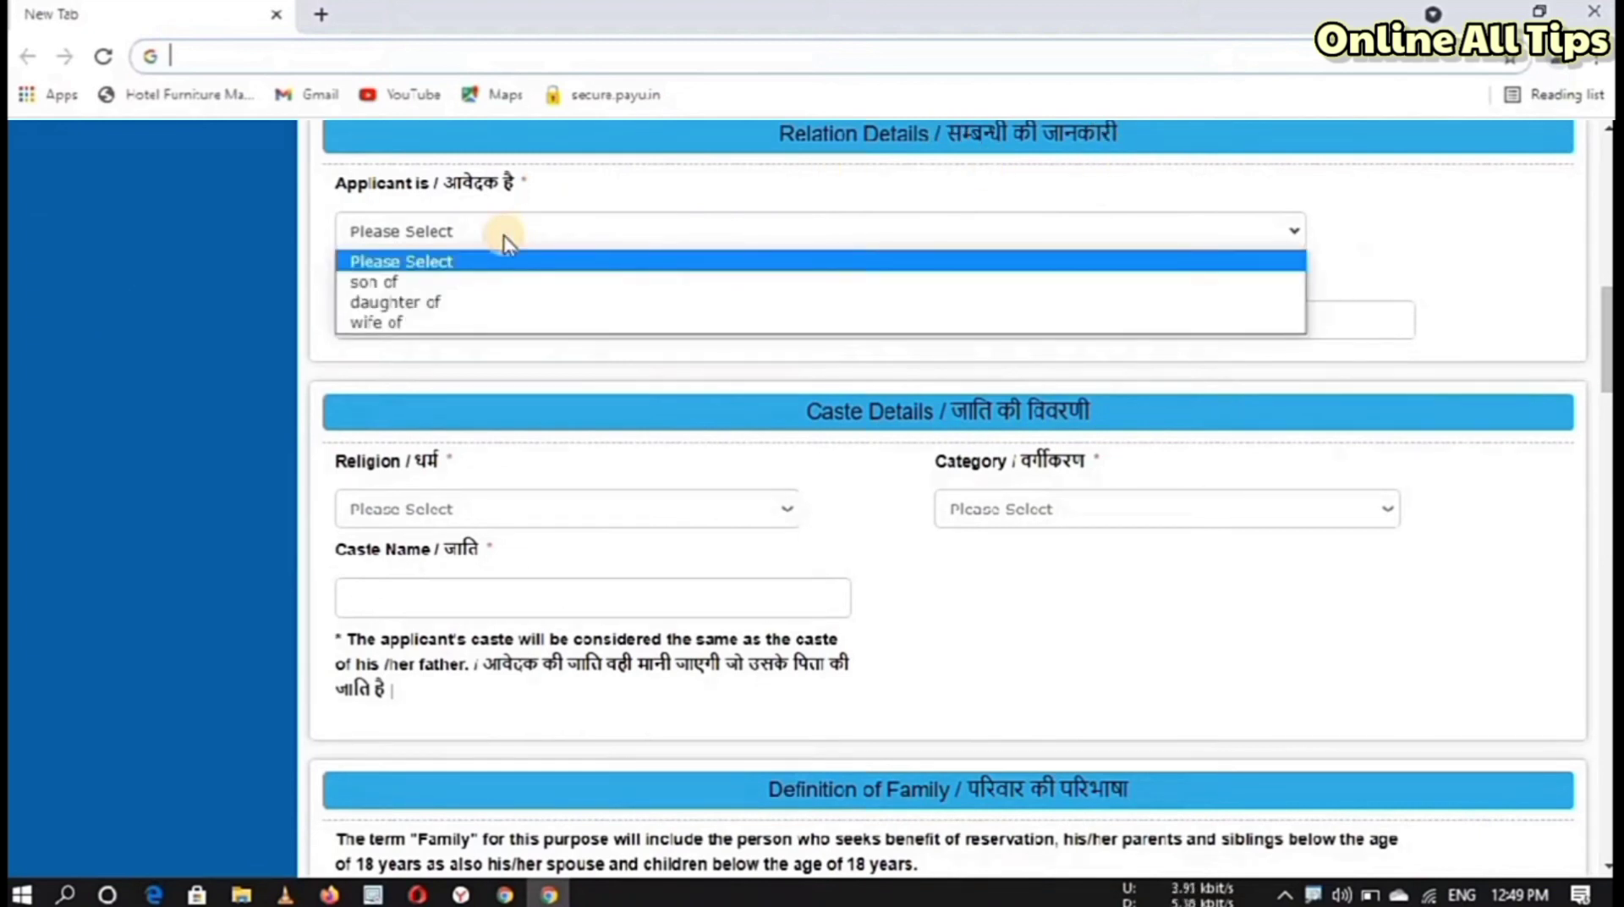
{"action": "left_click", "coordinate": [459, 283]}
{"action": "left_click", "coordinate": [453, 329]}
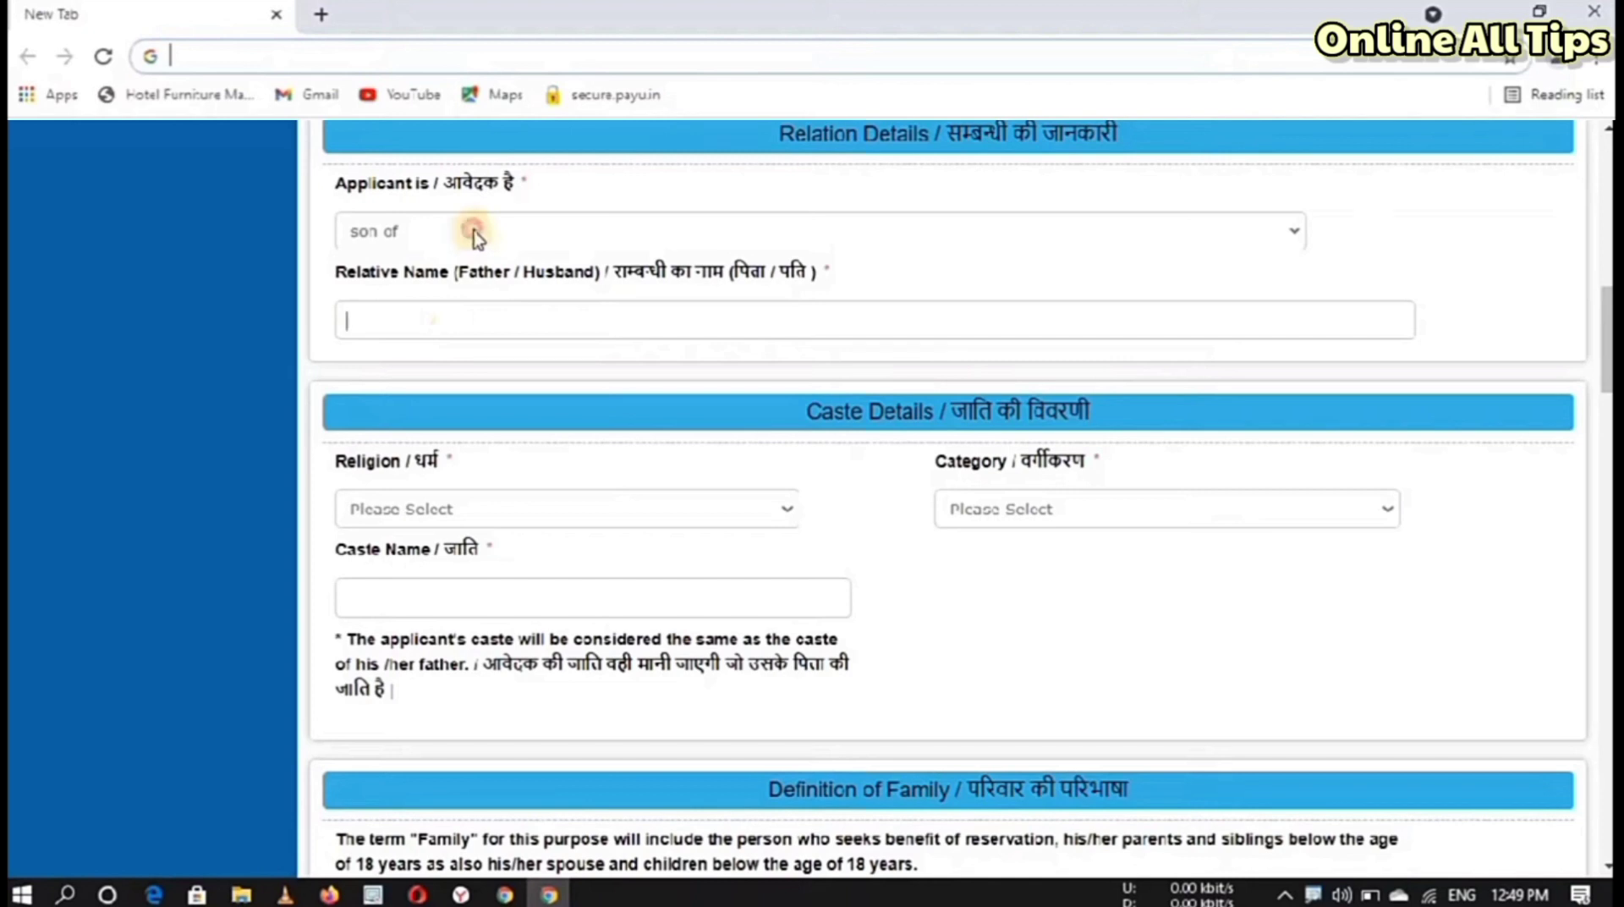
{"action": "left_click", "coordinate": [471, 230]}
{"action": "left_click", "coordinate": [465, 303]}
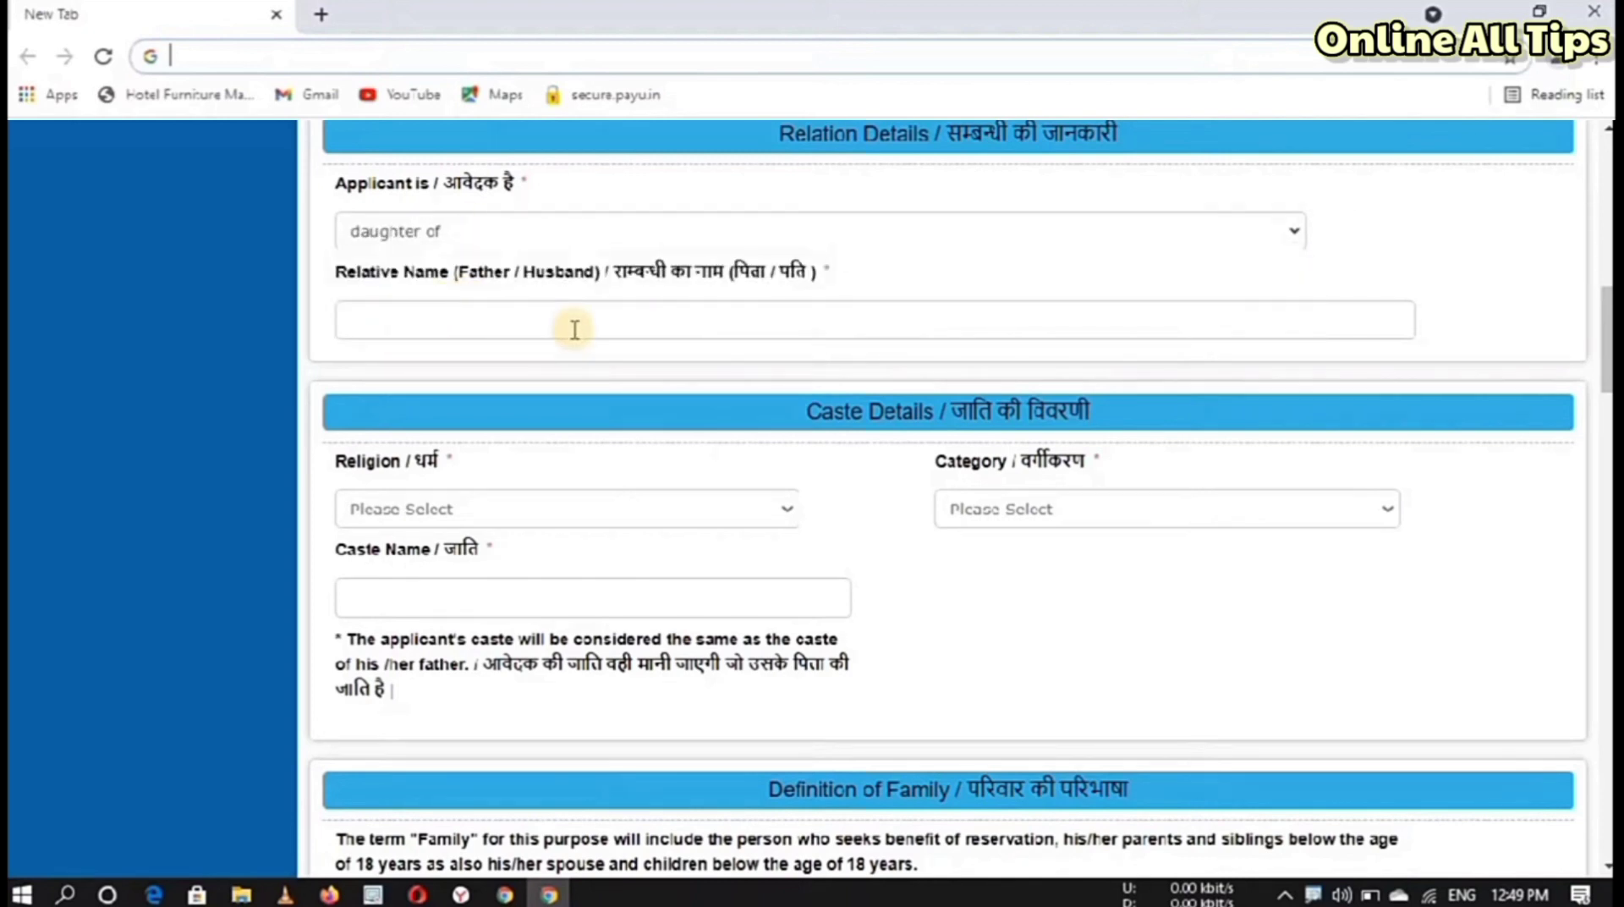
{"action": "left_click", "coordinate": [429, 222]}
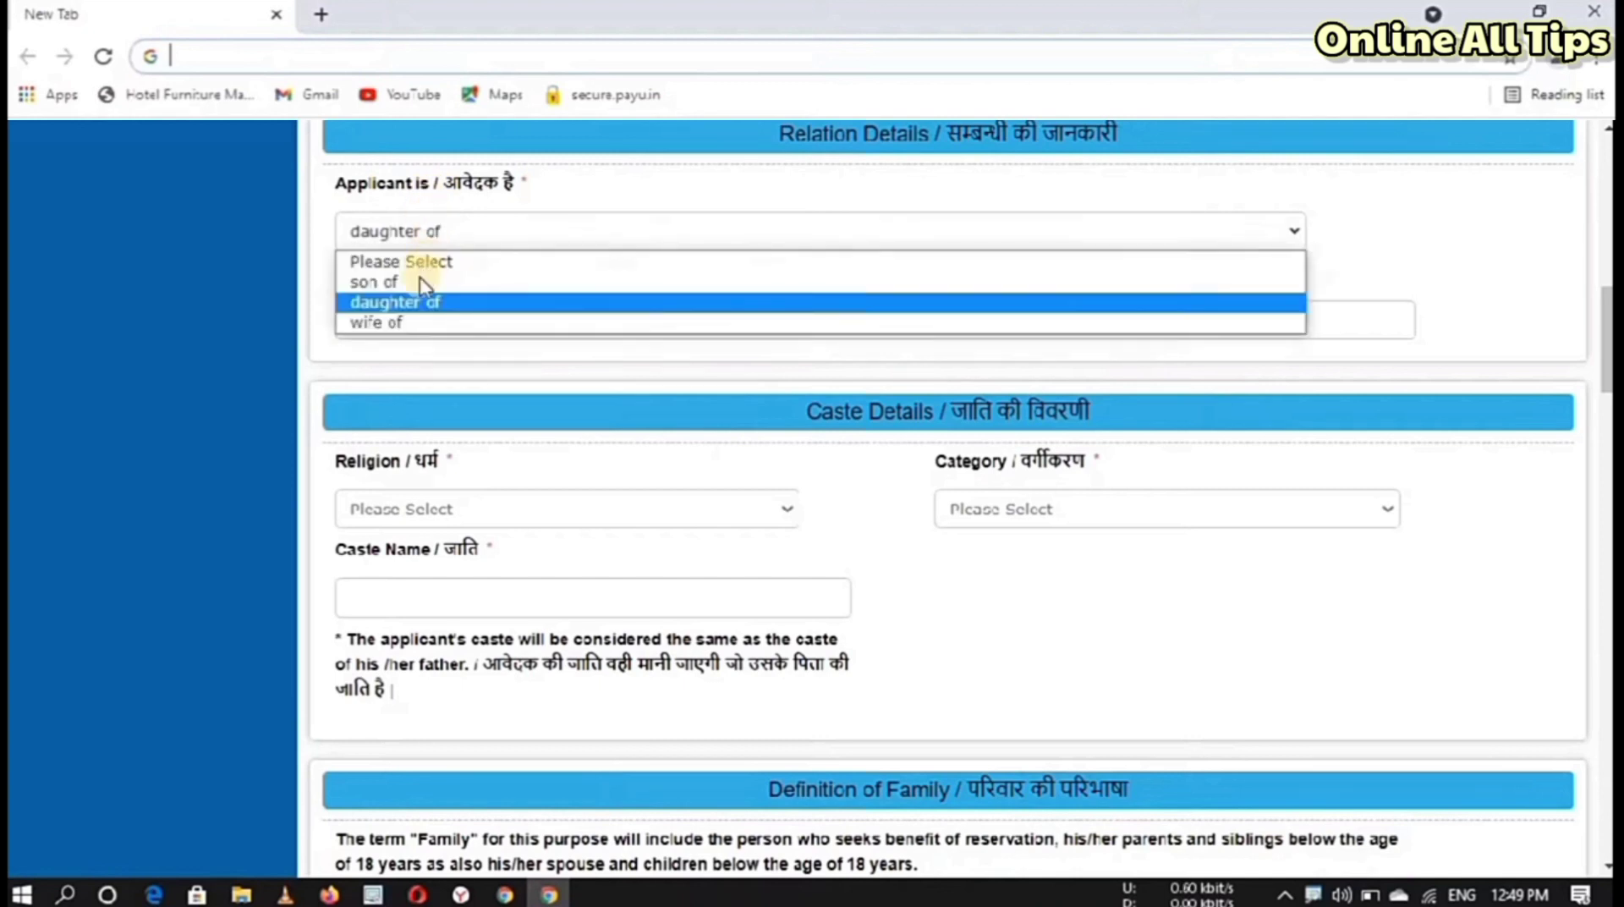
{"action": "left_click", "coordinate": [420, 287]}
{"action": "left_click", "coordinate": [421, 327]}
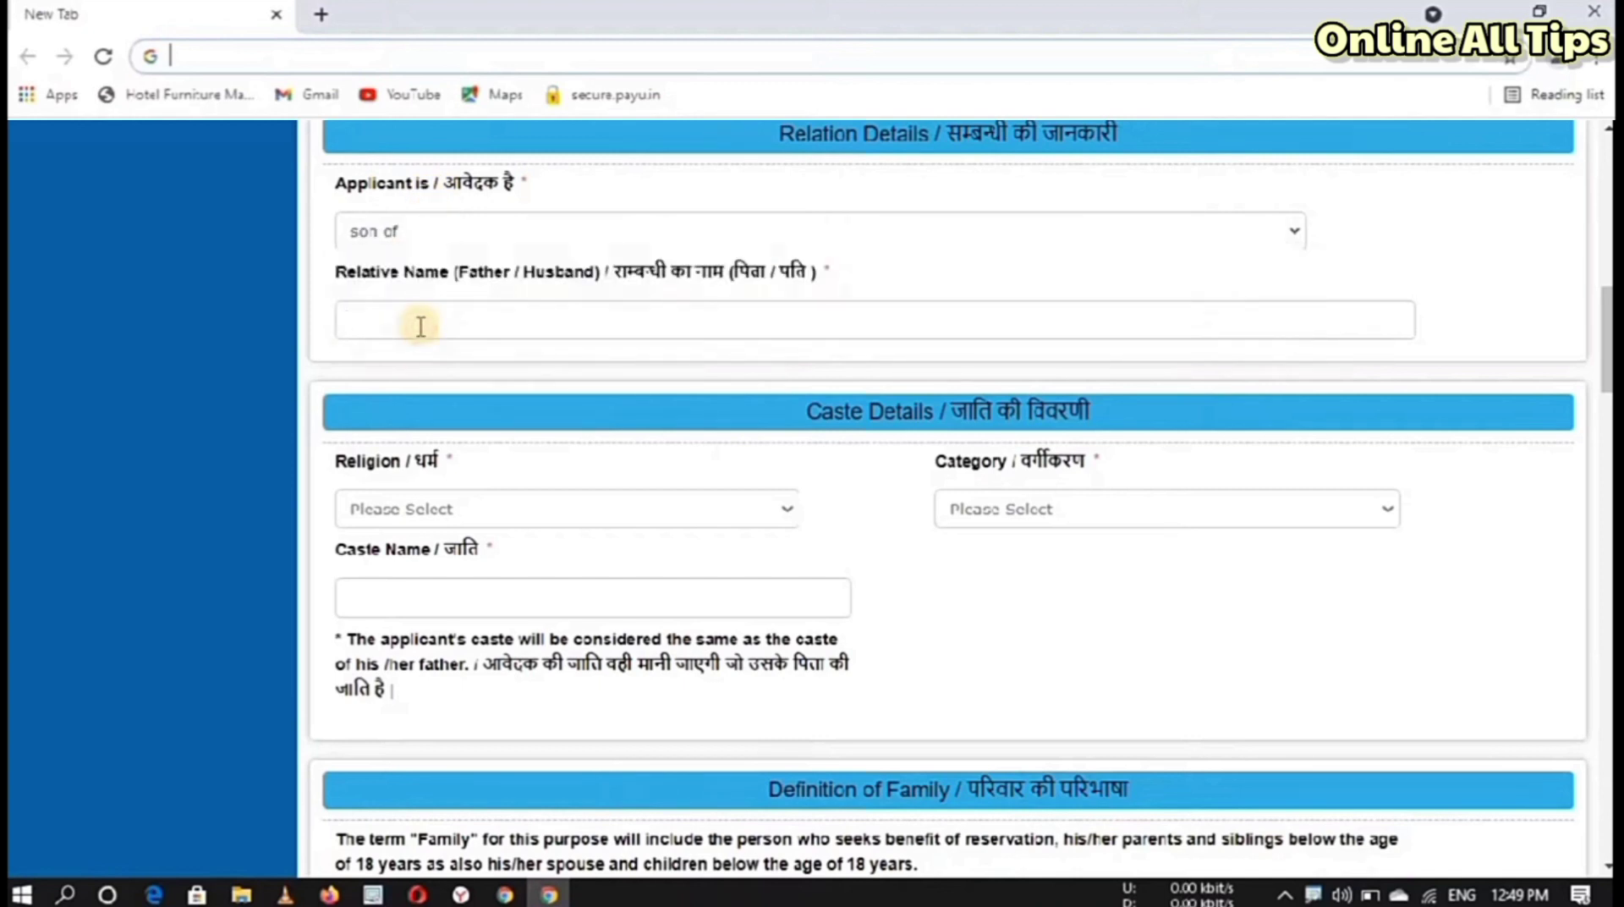
{"action": "scroll", "coordinate": [1139, 253], "scroll_direction": "down", "scroll_amount": 2}
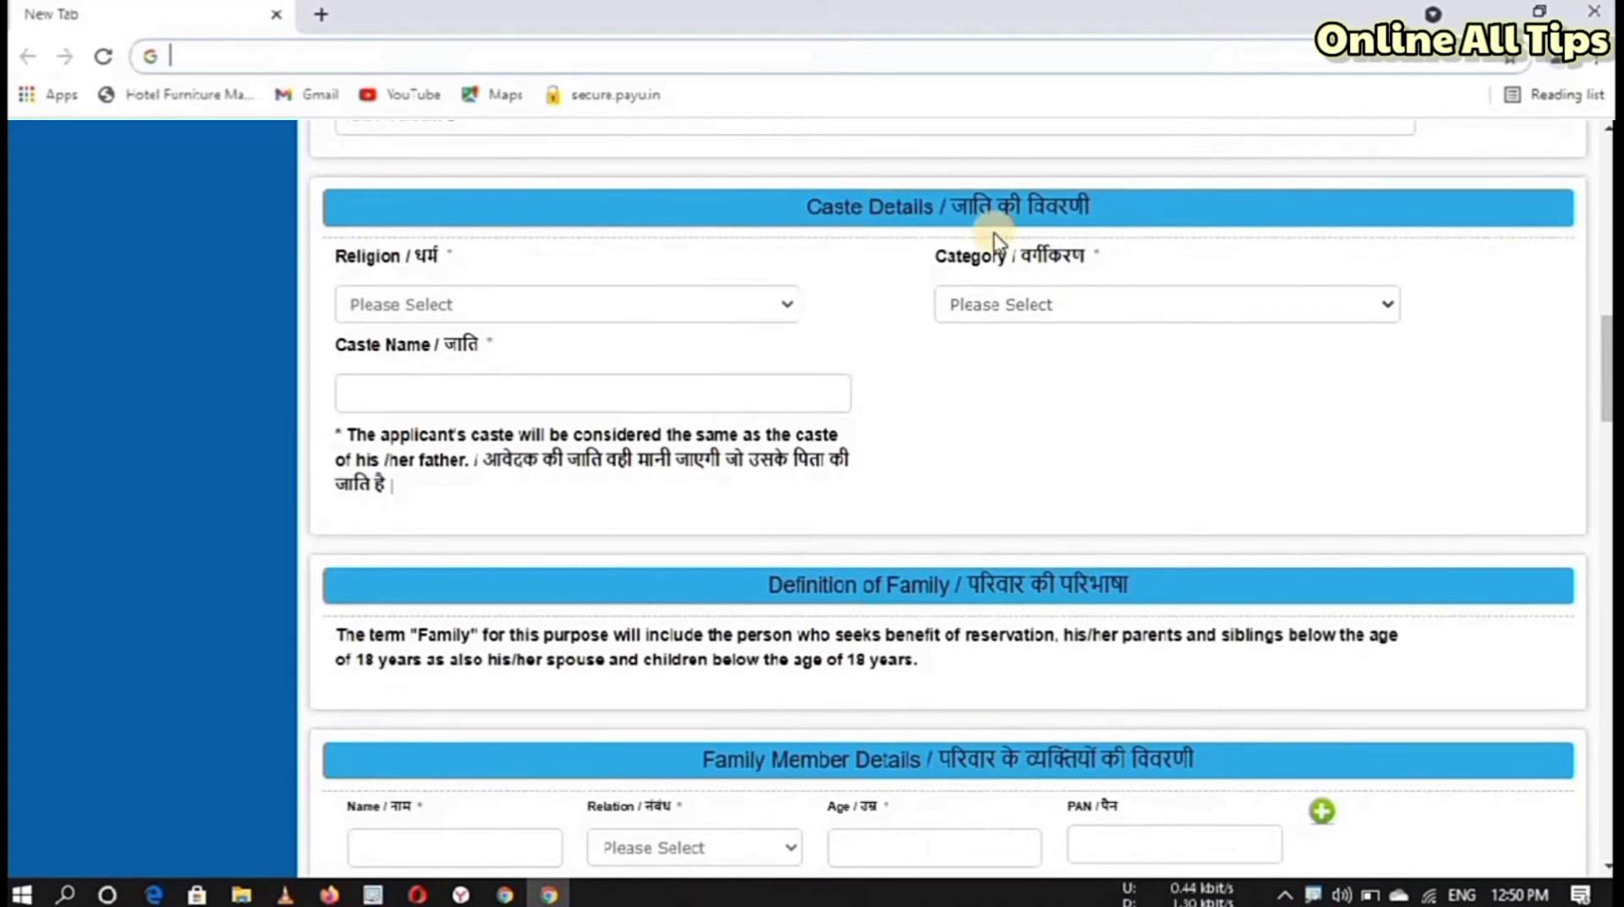
Step: Choose religion Hinduism and category General, and enter caste name RAJPUT
{"action": "left_click", "coordinate": [507, 307]}
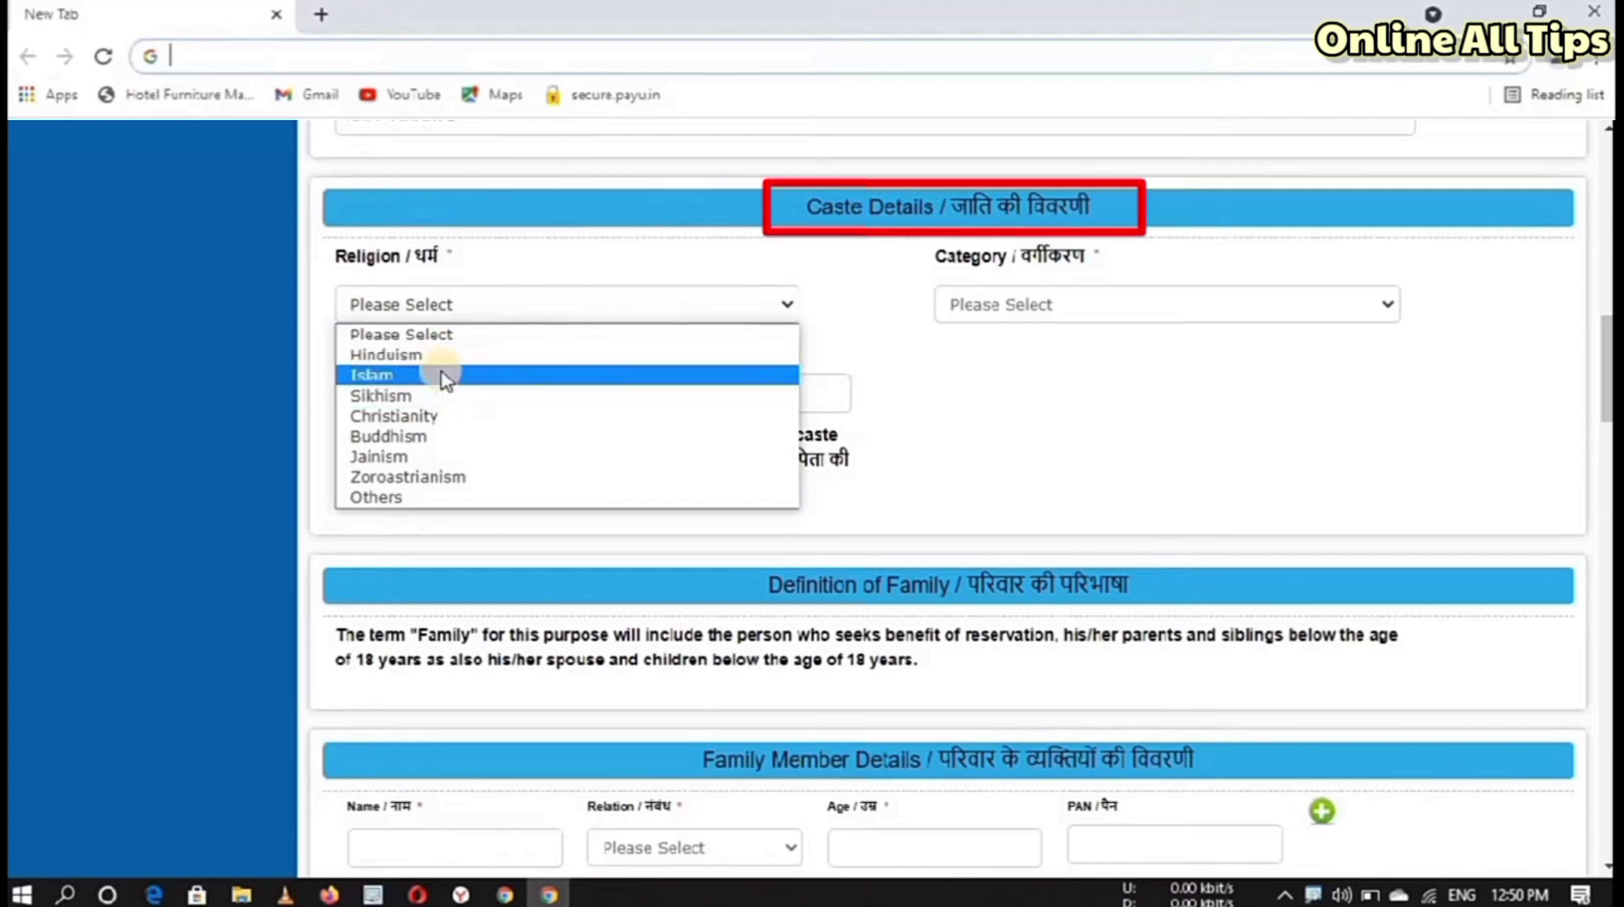
{"action": "left_click", "coordinate": [439, 356]}
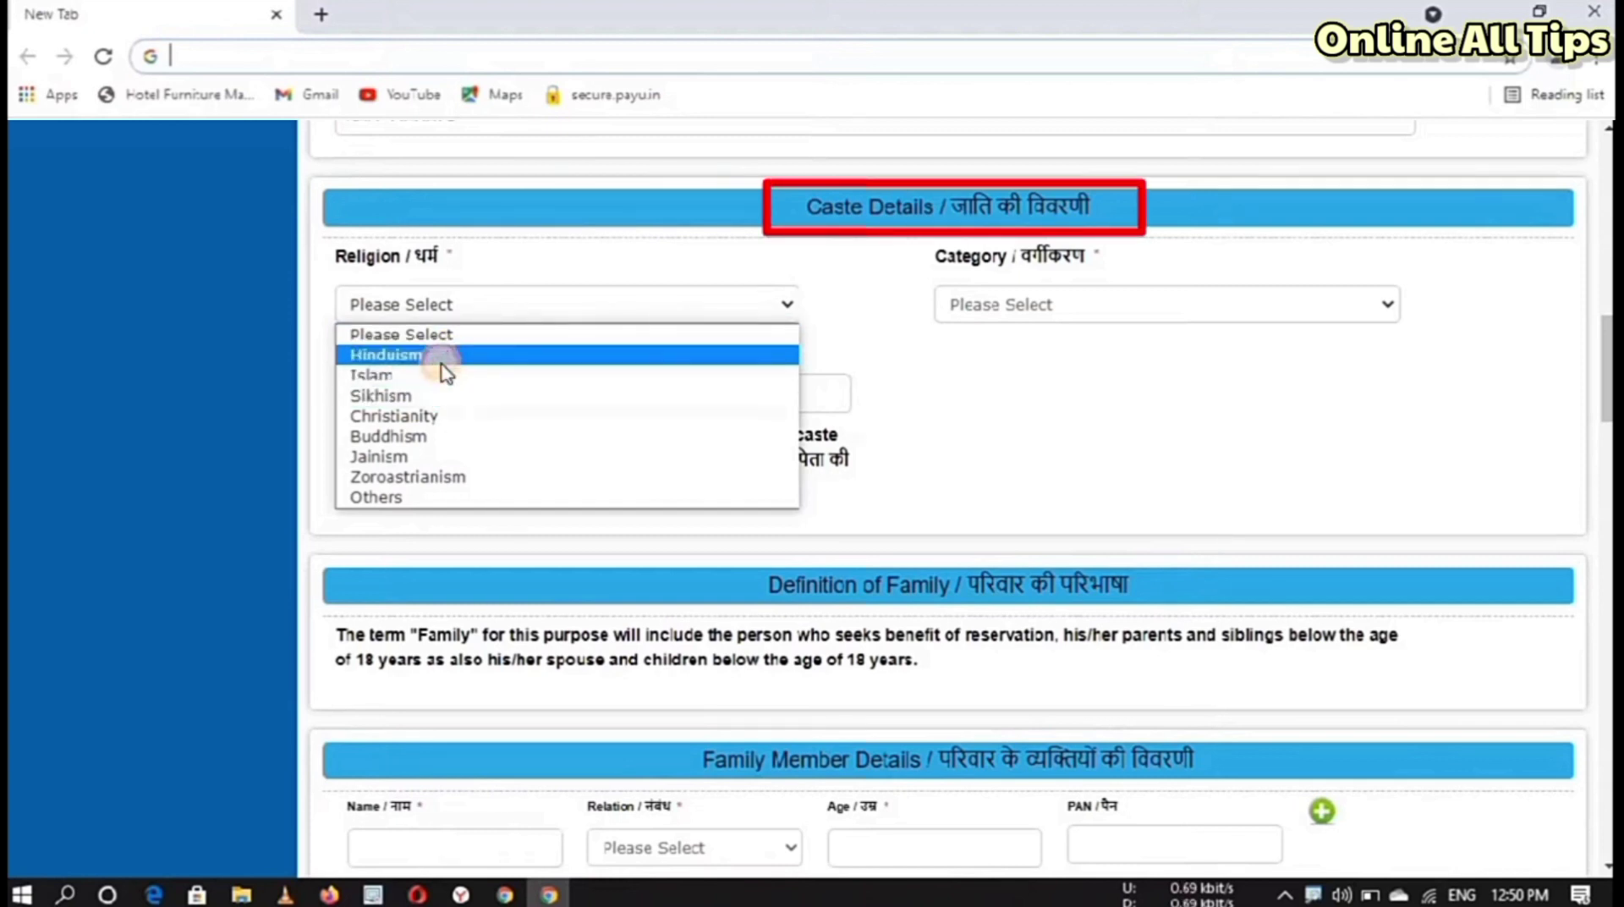
{"action": "left_click", "coordinate": [1062, 302]}
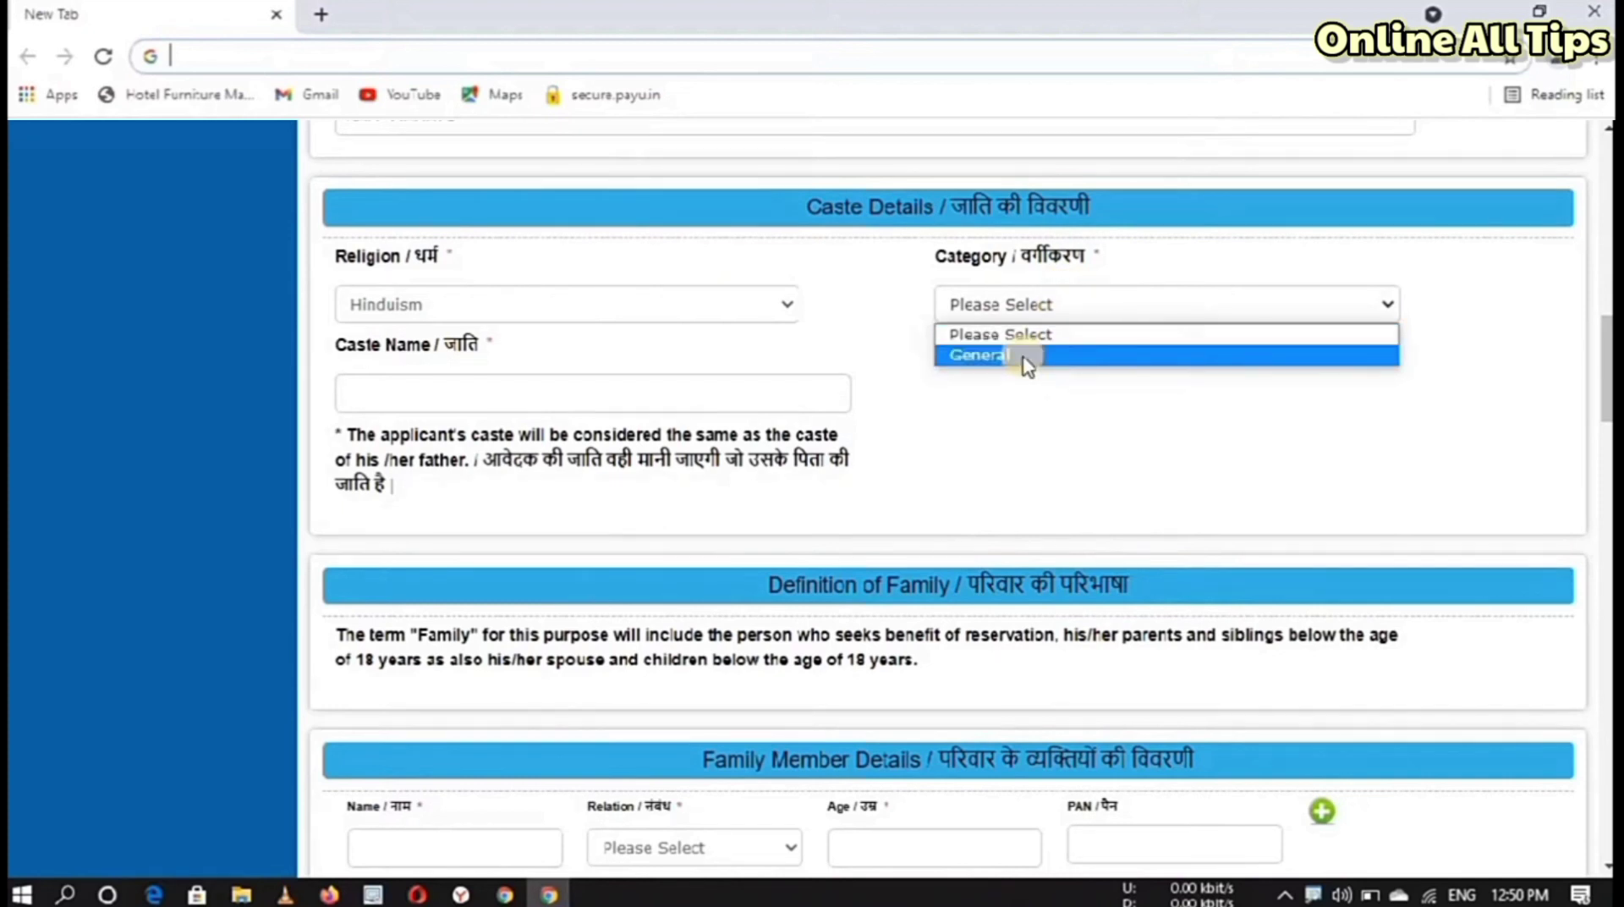
{"action": "left_click", "coordinate": [1026, 356]}
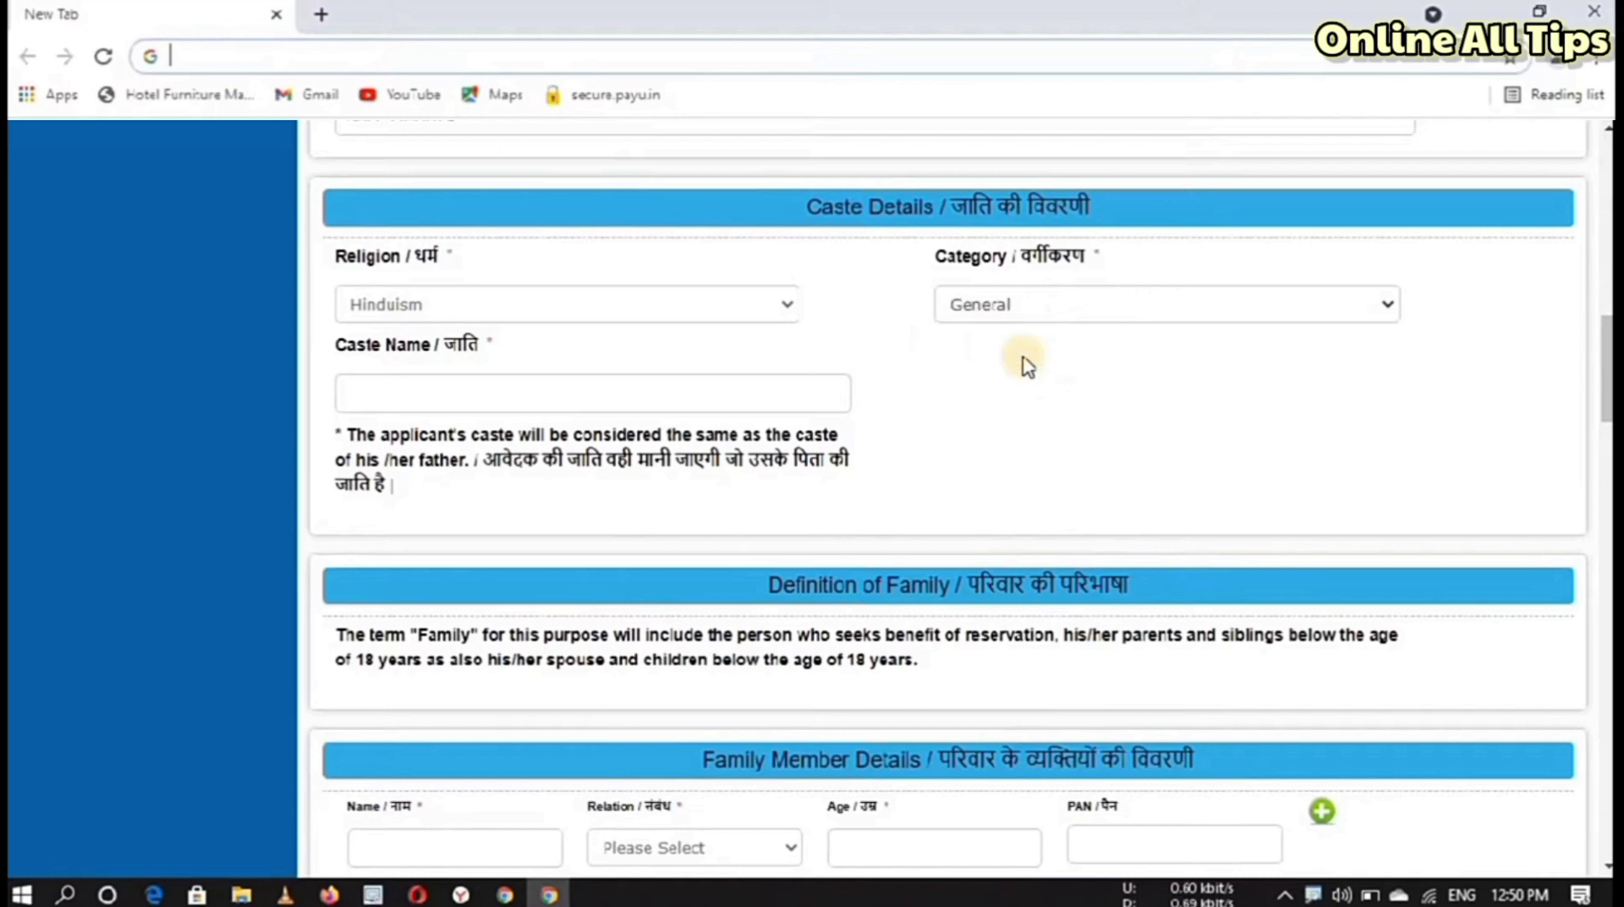
{"action": "left_click", "coordinate": [465, 400]}
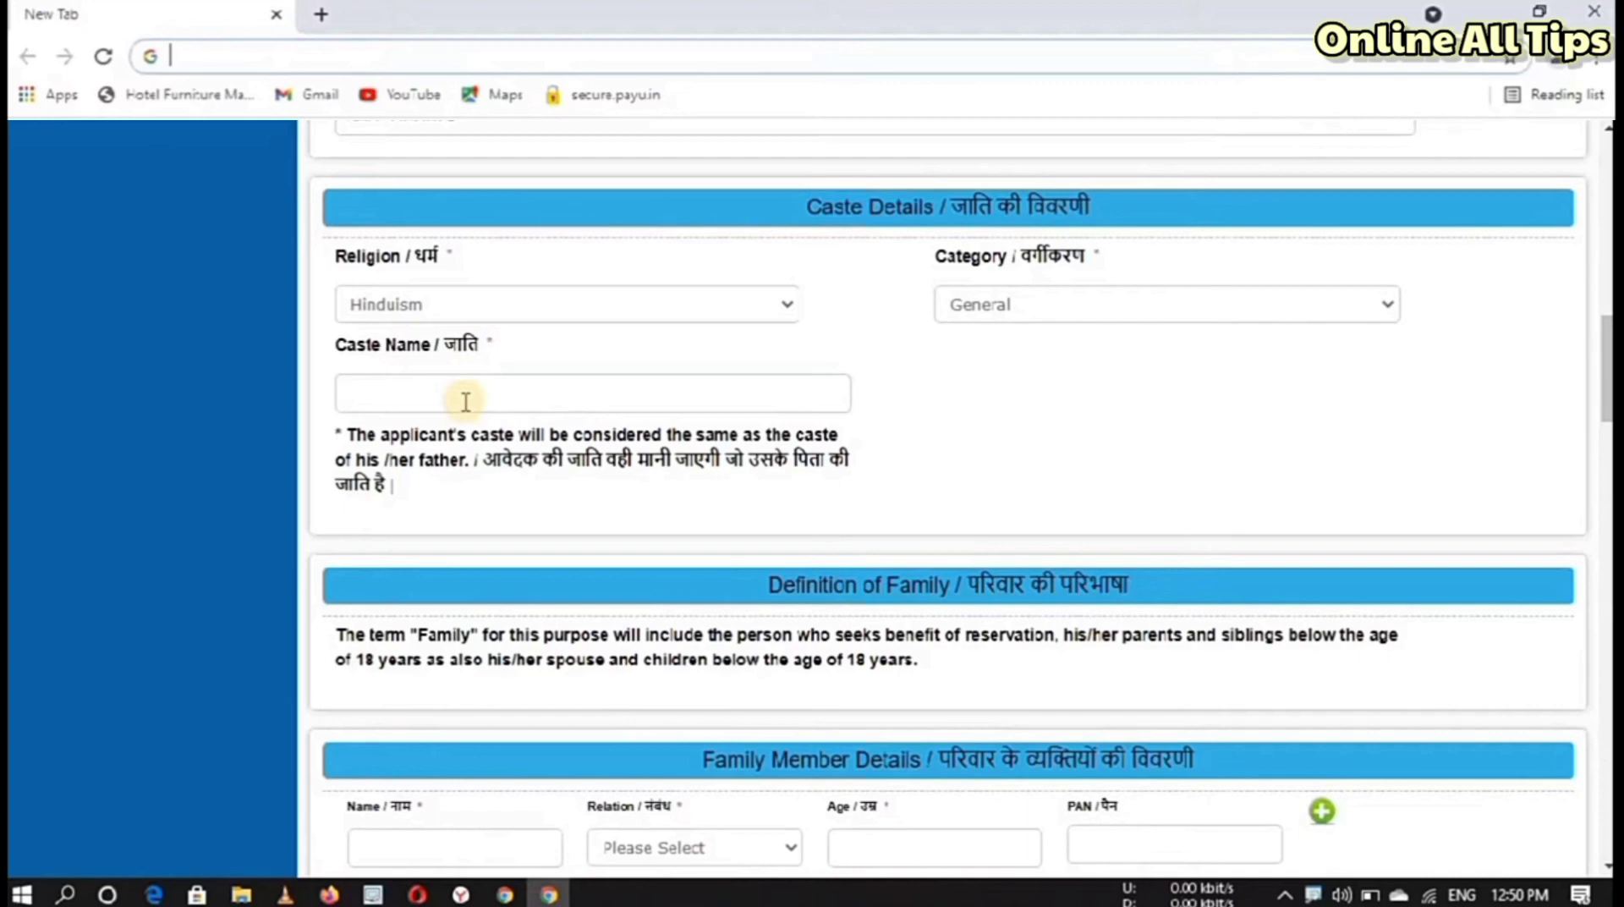
{"action": "type", "text": "RAJPUT"}
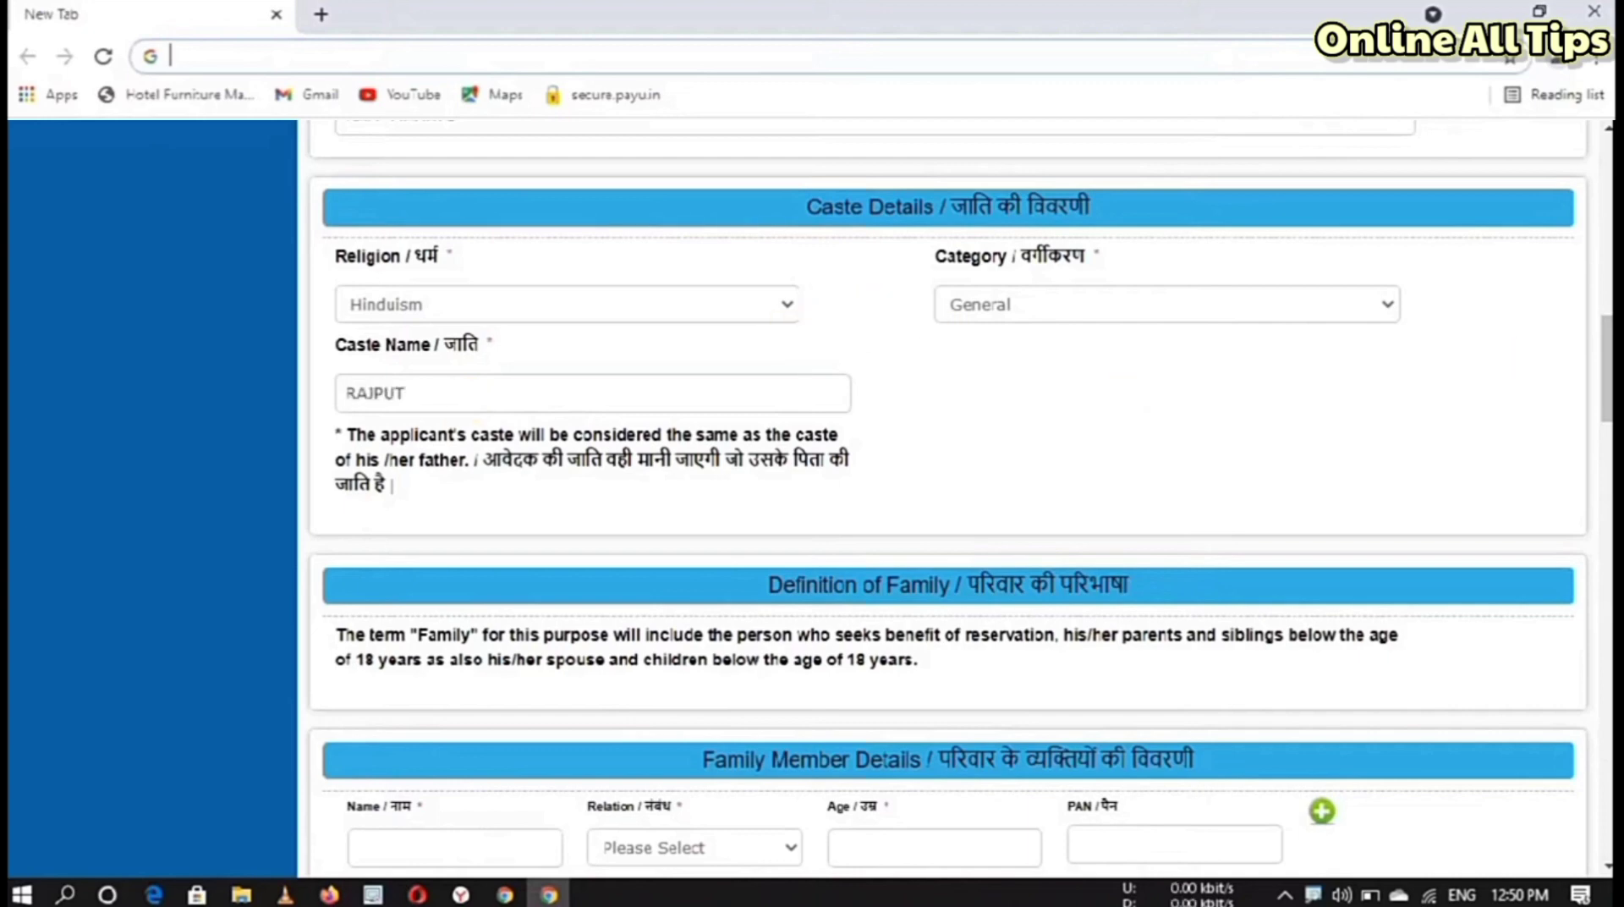
{"action": "scroll", "coordinate": [771, 317], "scroll_direction": "down", "scroll_amount": 4}
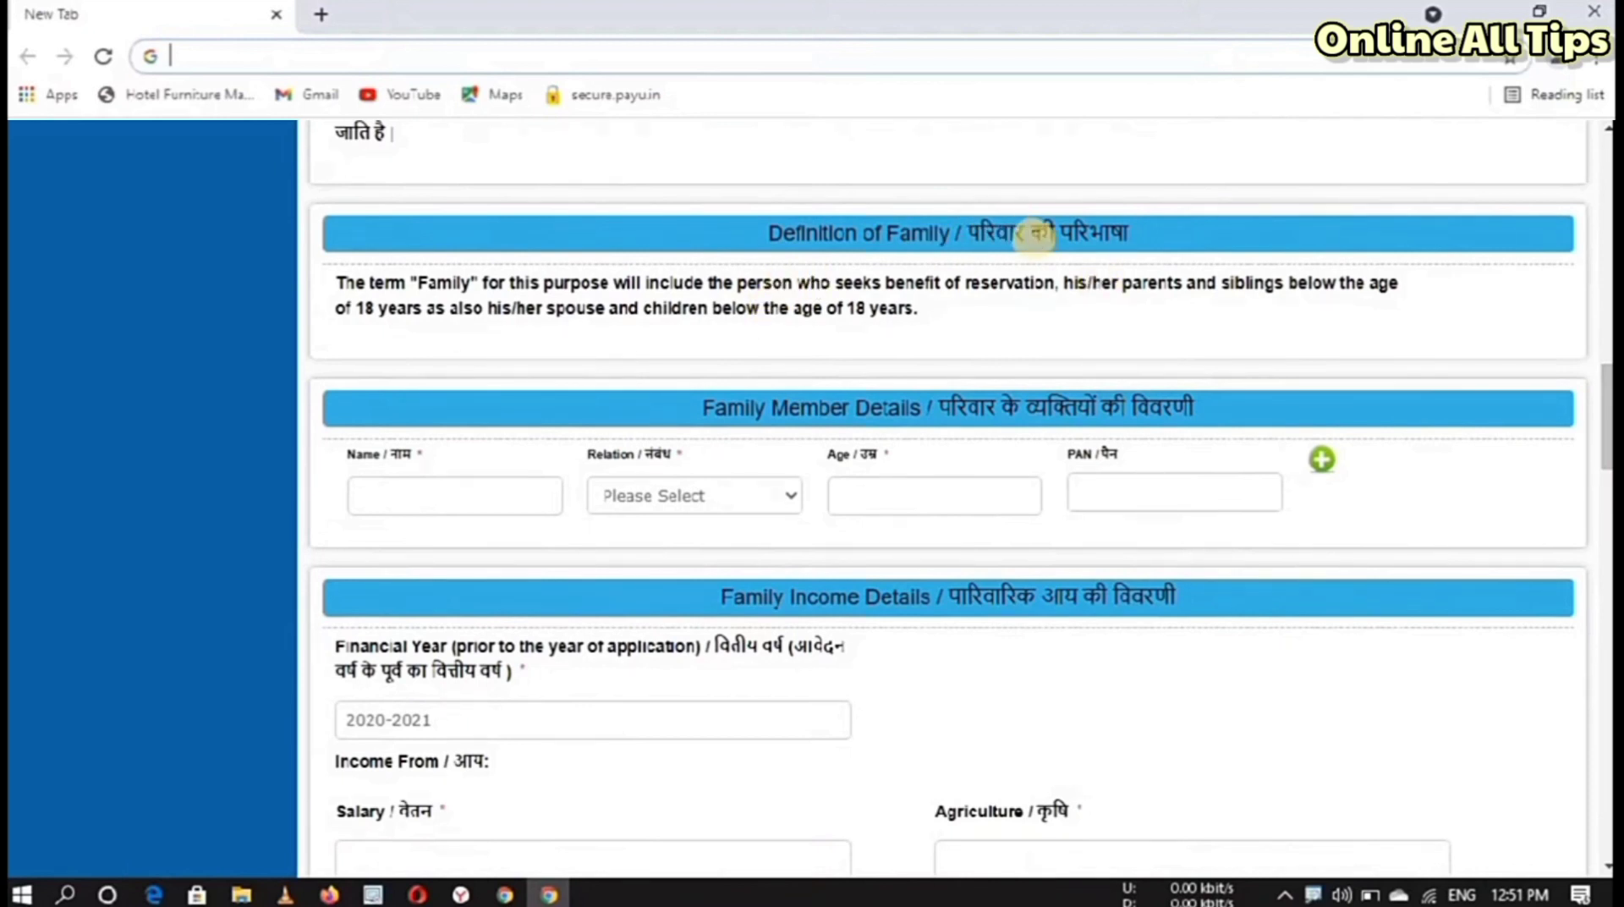
Step: Add the applicant's father, with relation Father and age 45, to Family Member Details
{"action": "triple_click", "coordinate": [476, 328]}
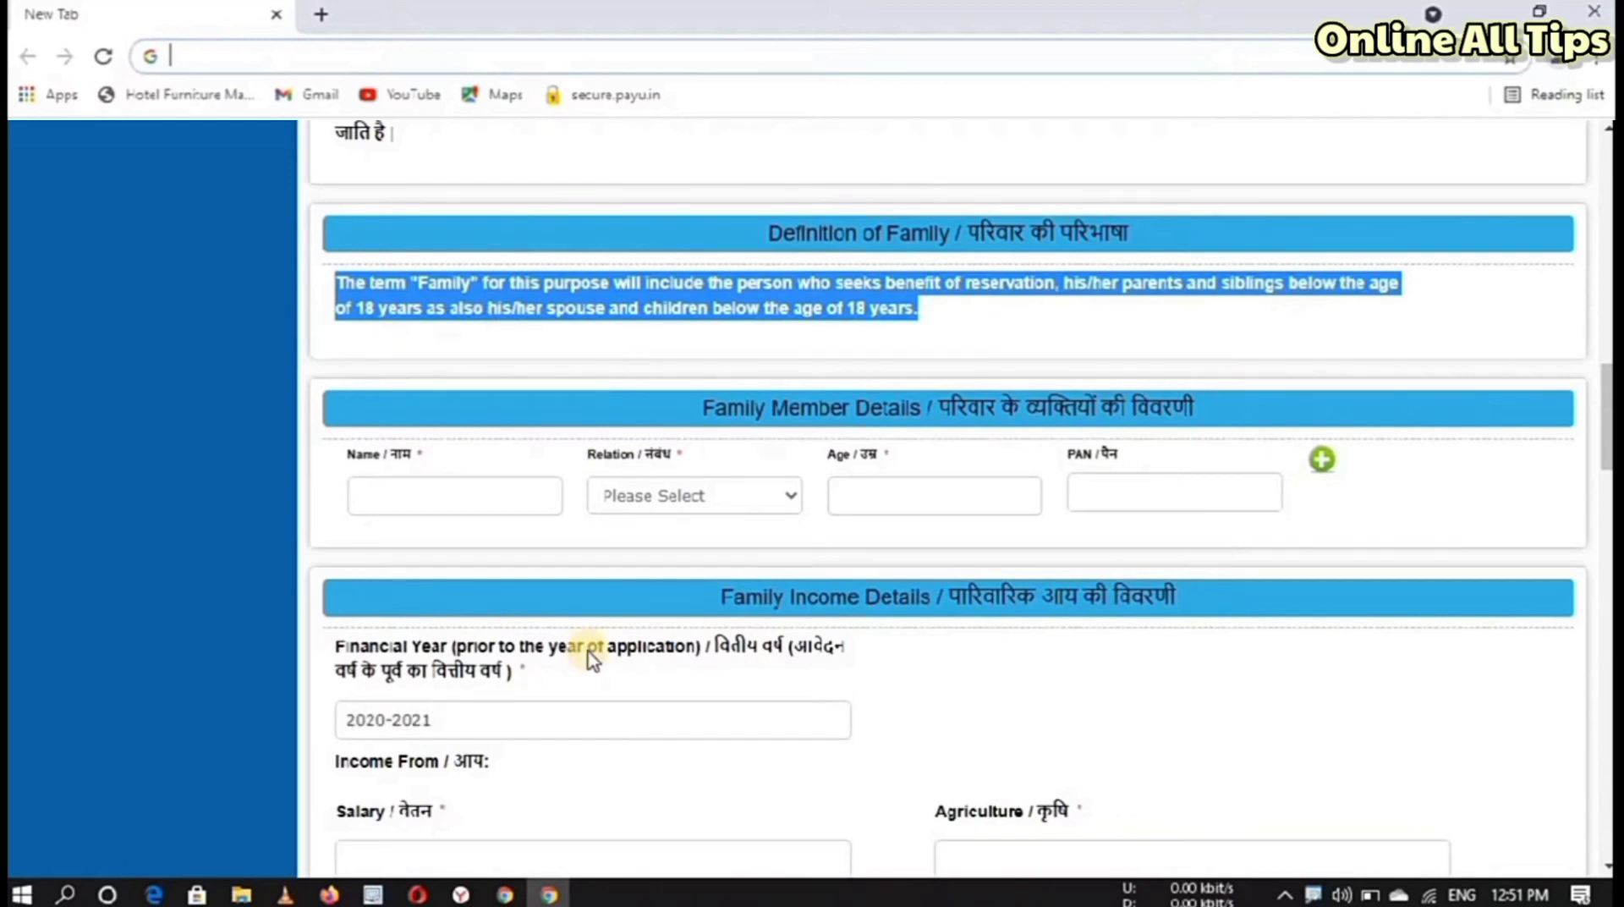
{"action": "left_click", "coordinate": [476, 323]}
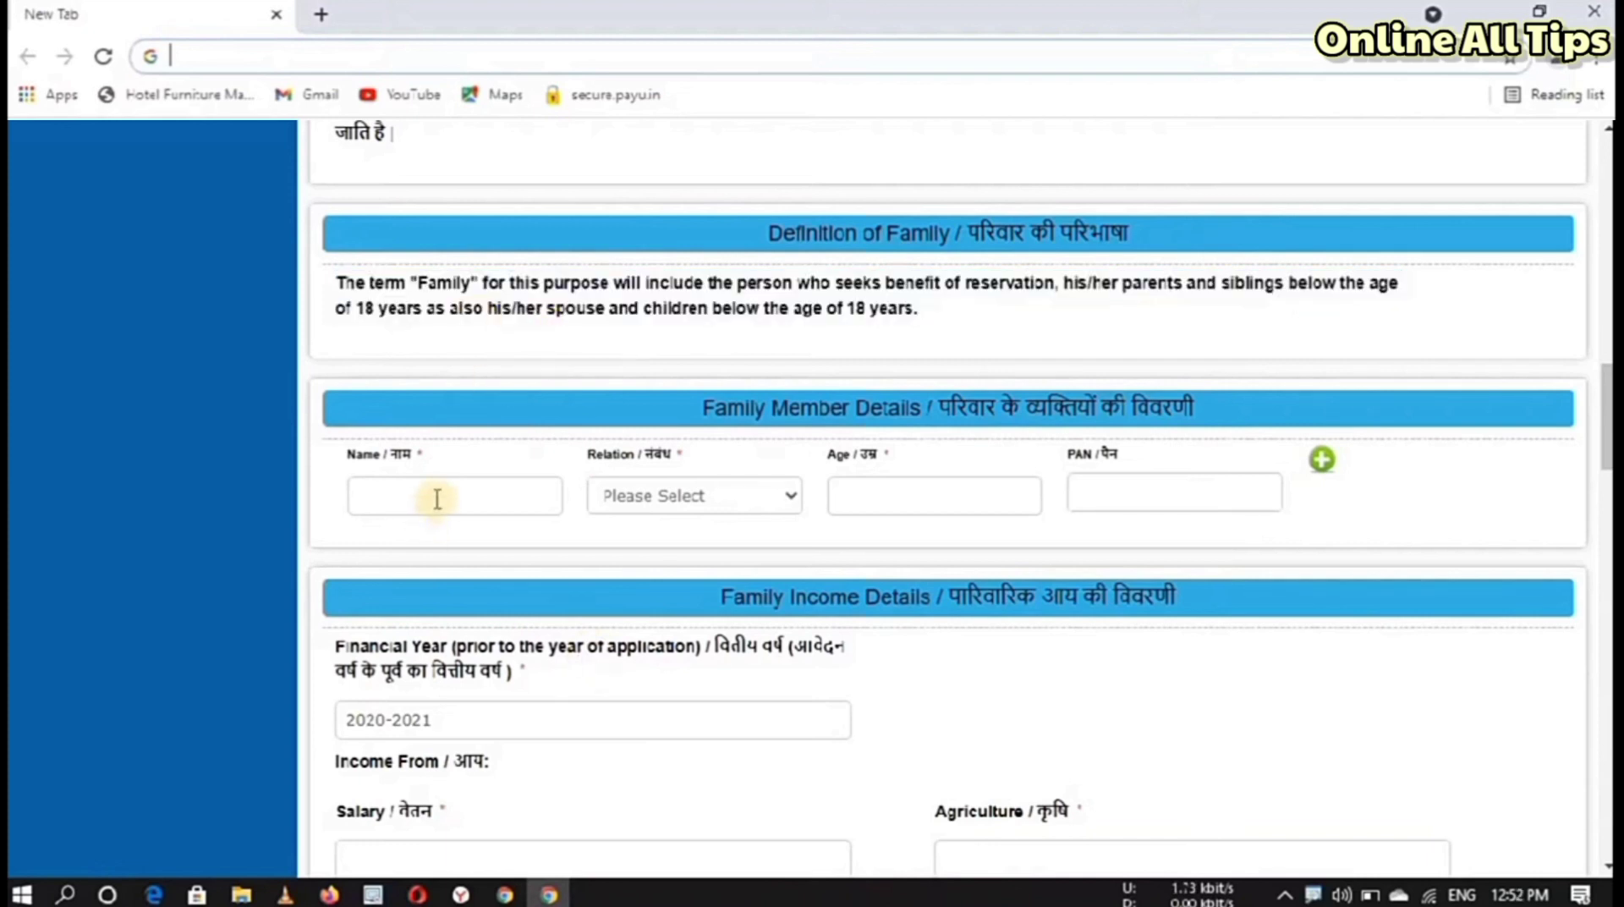
{"action": "left_click", "coordinate": [438, 498]}
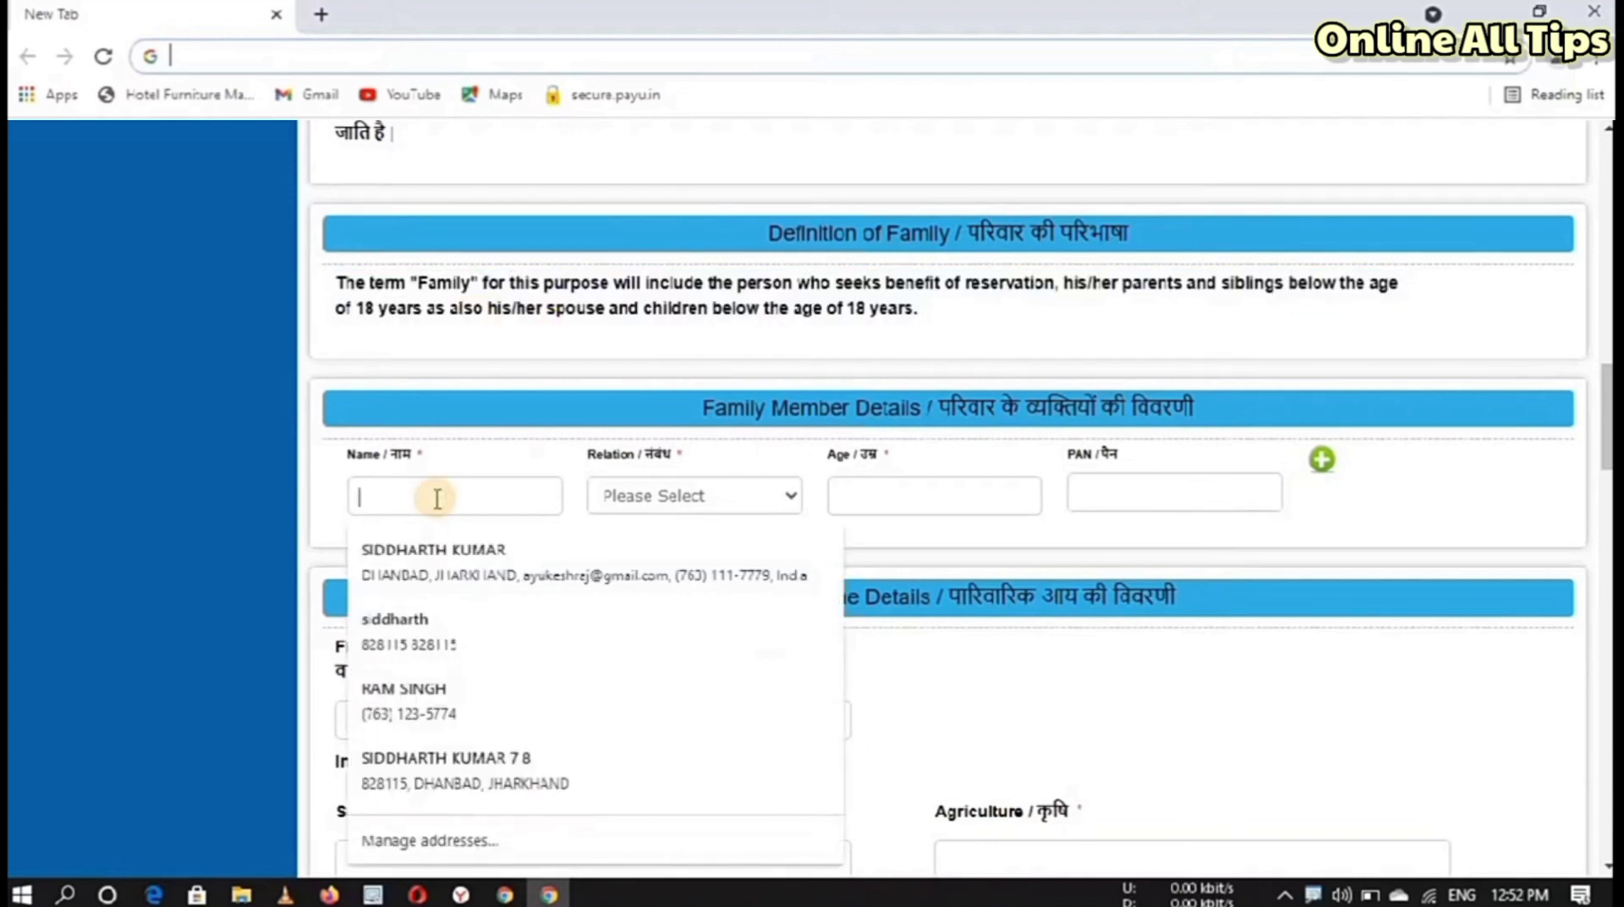
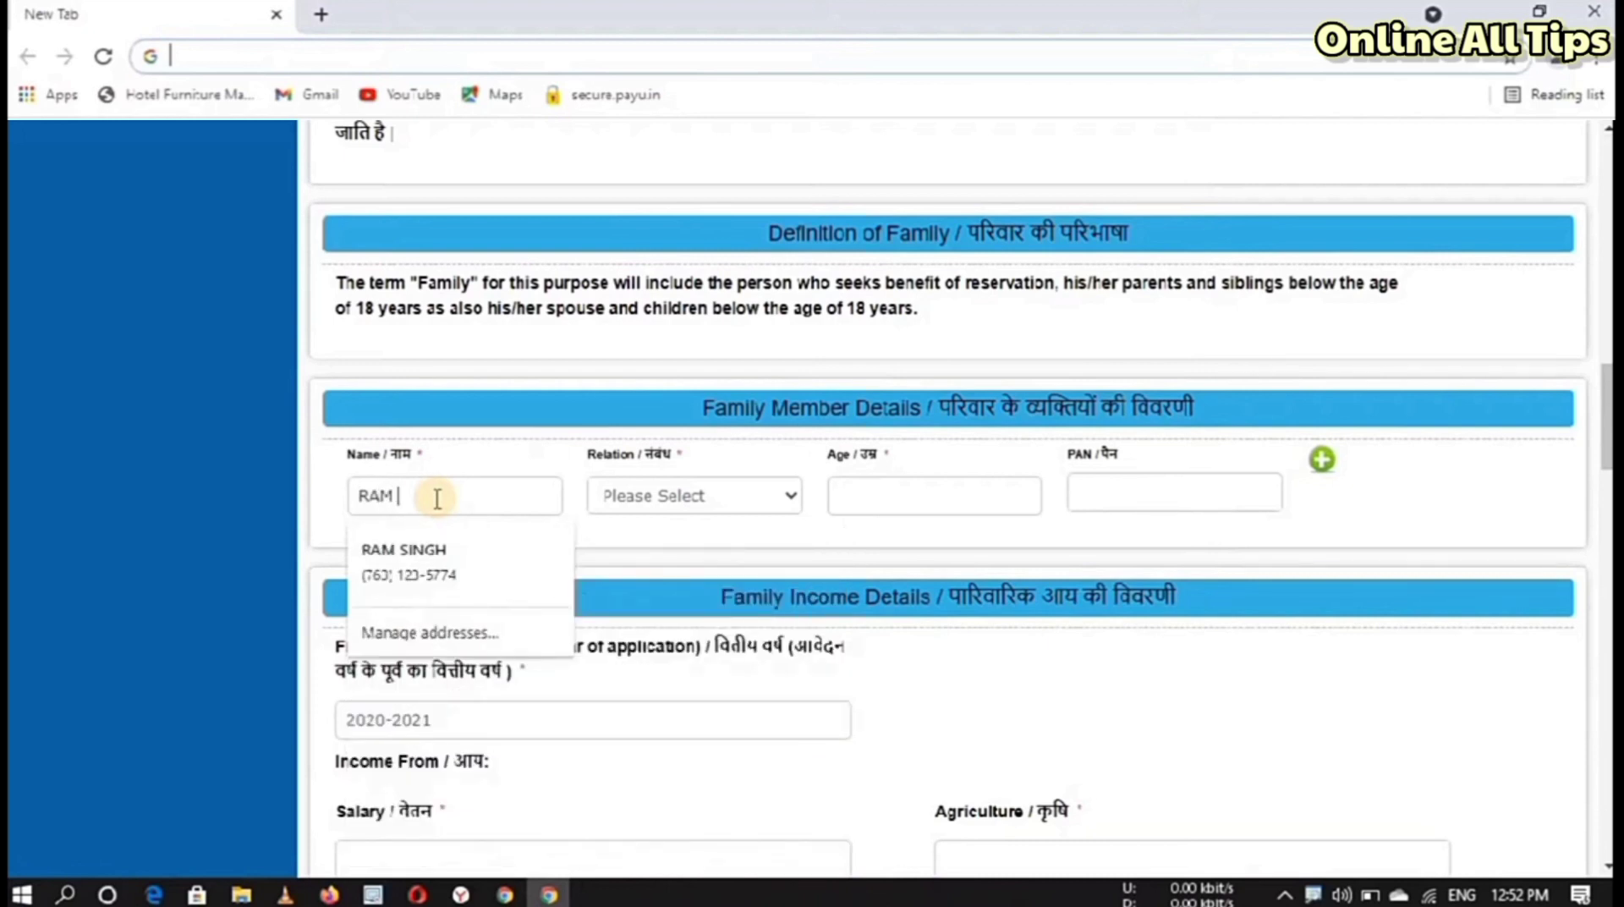
{"action": "left_click", "coordinate": [631, 505]}
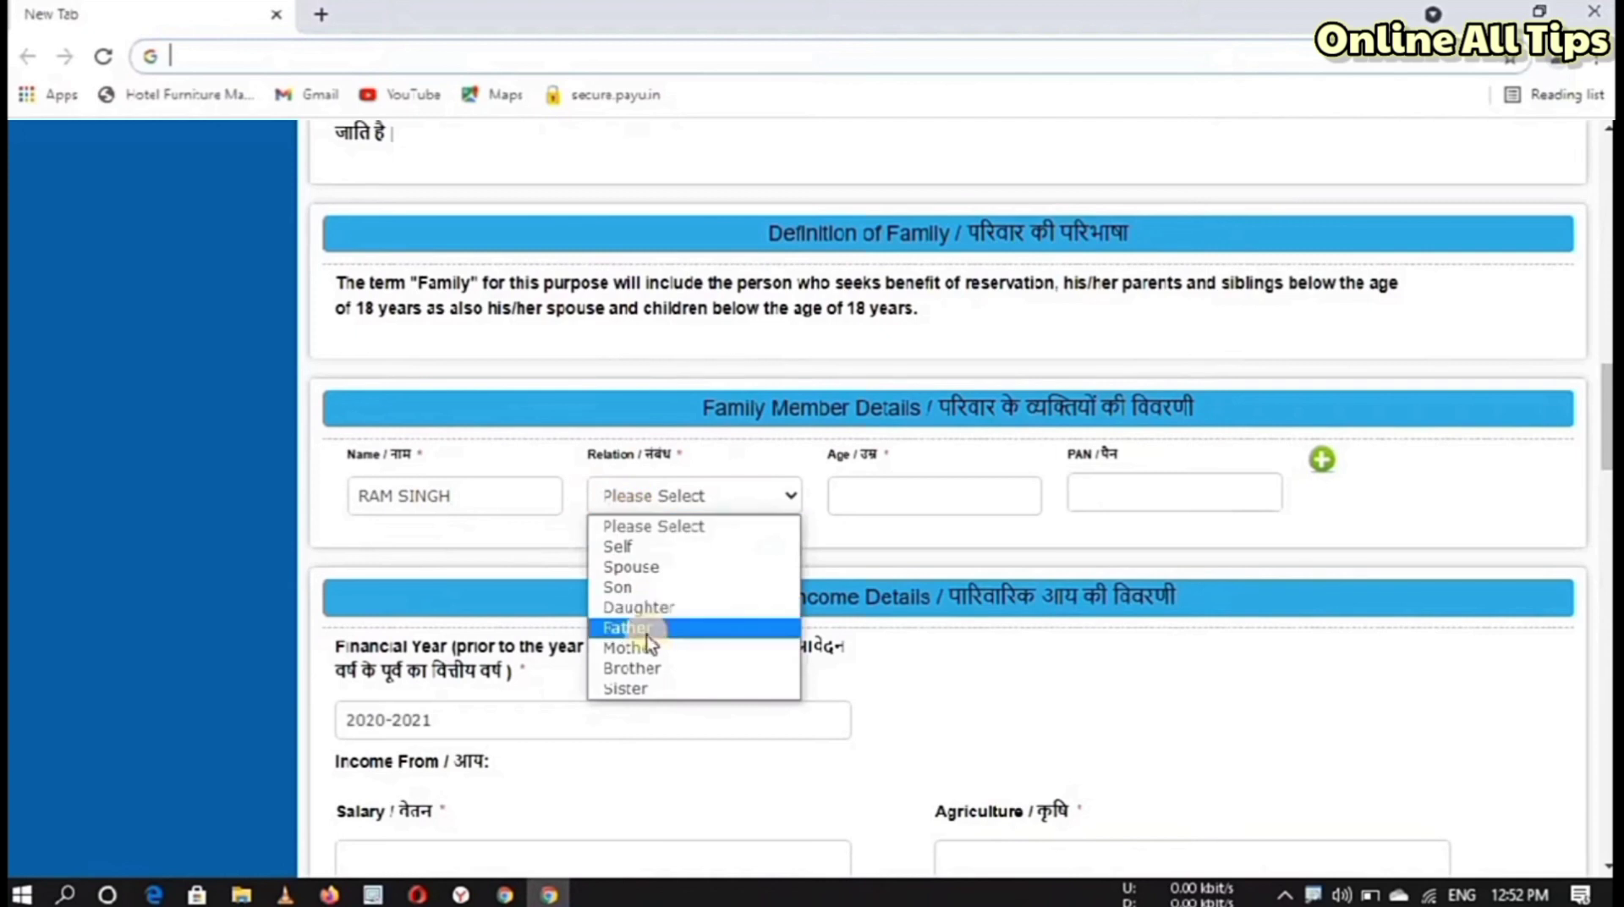
{"action": "left_click", "coordinate": [646, 628]}
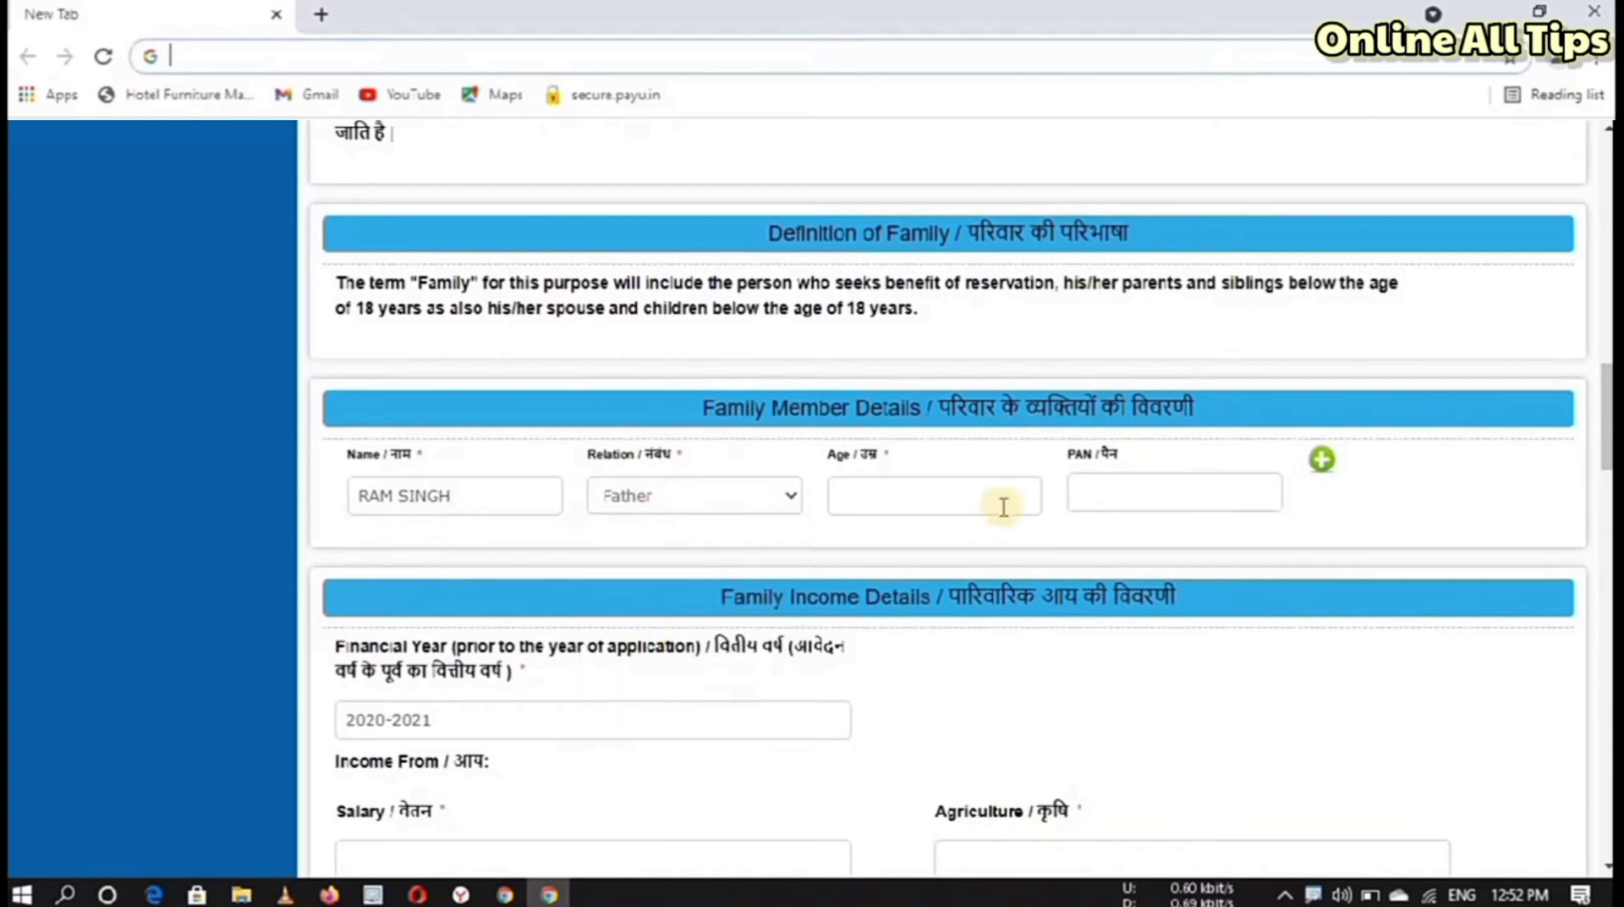
{"action": "left_click", "coordinate": [978, 499]}
{"action": "type", "text": "45"}
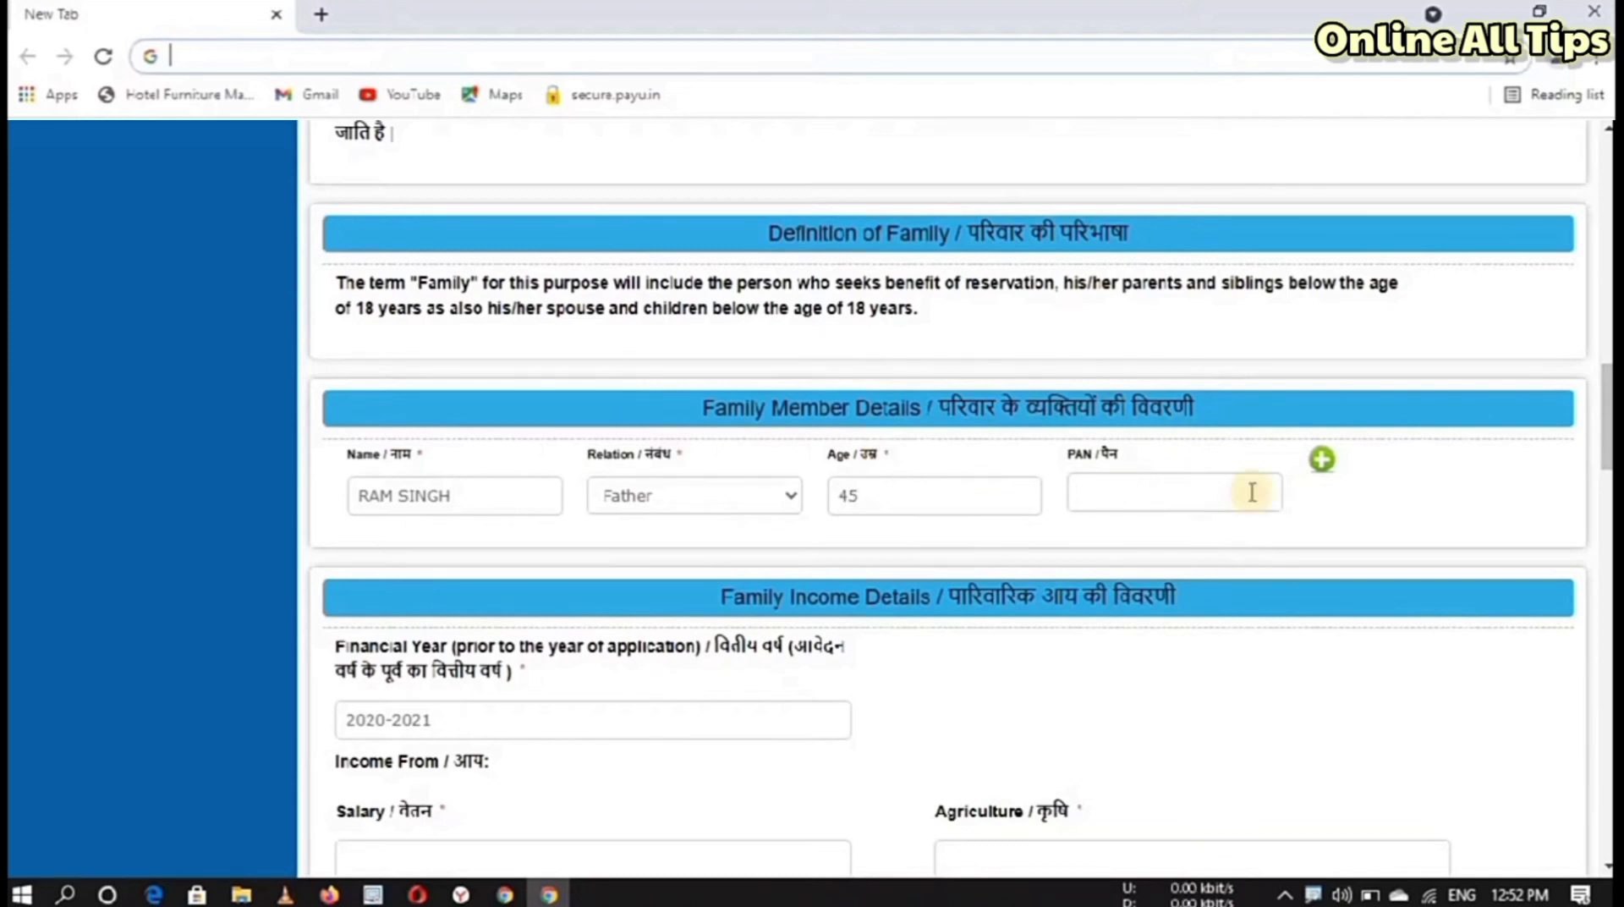
{"action": "left_click", "coordinate": [1322, 462]}
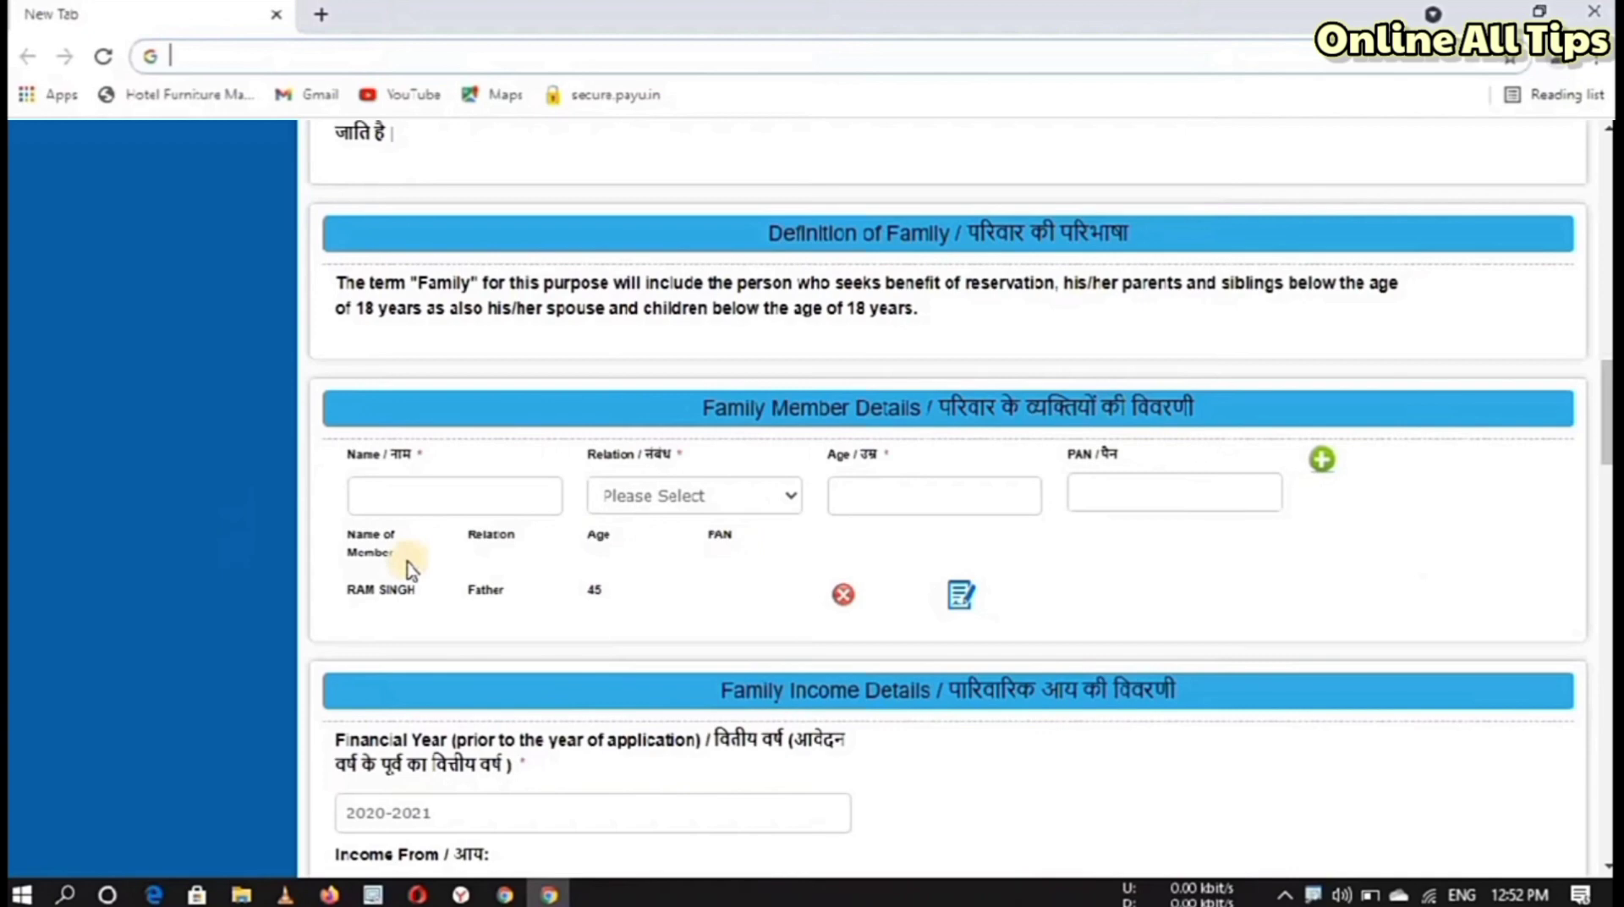
{"action": "scroll", "coordinate": [1049, 303], "scroll_direction": "down", "scroll_amount": 6}
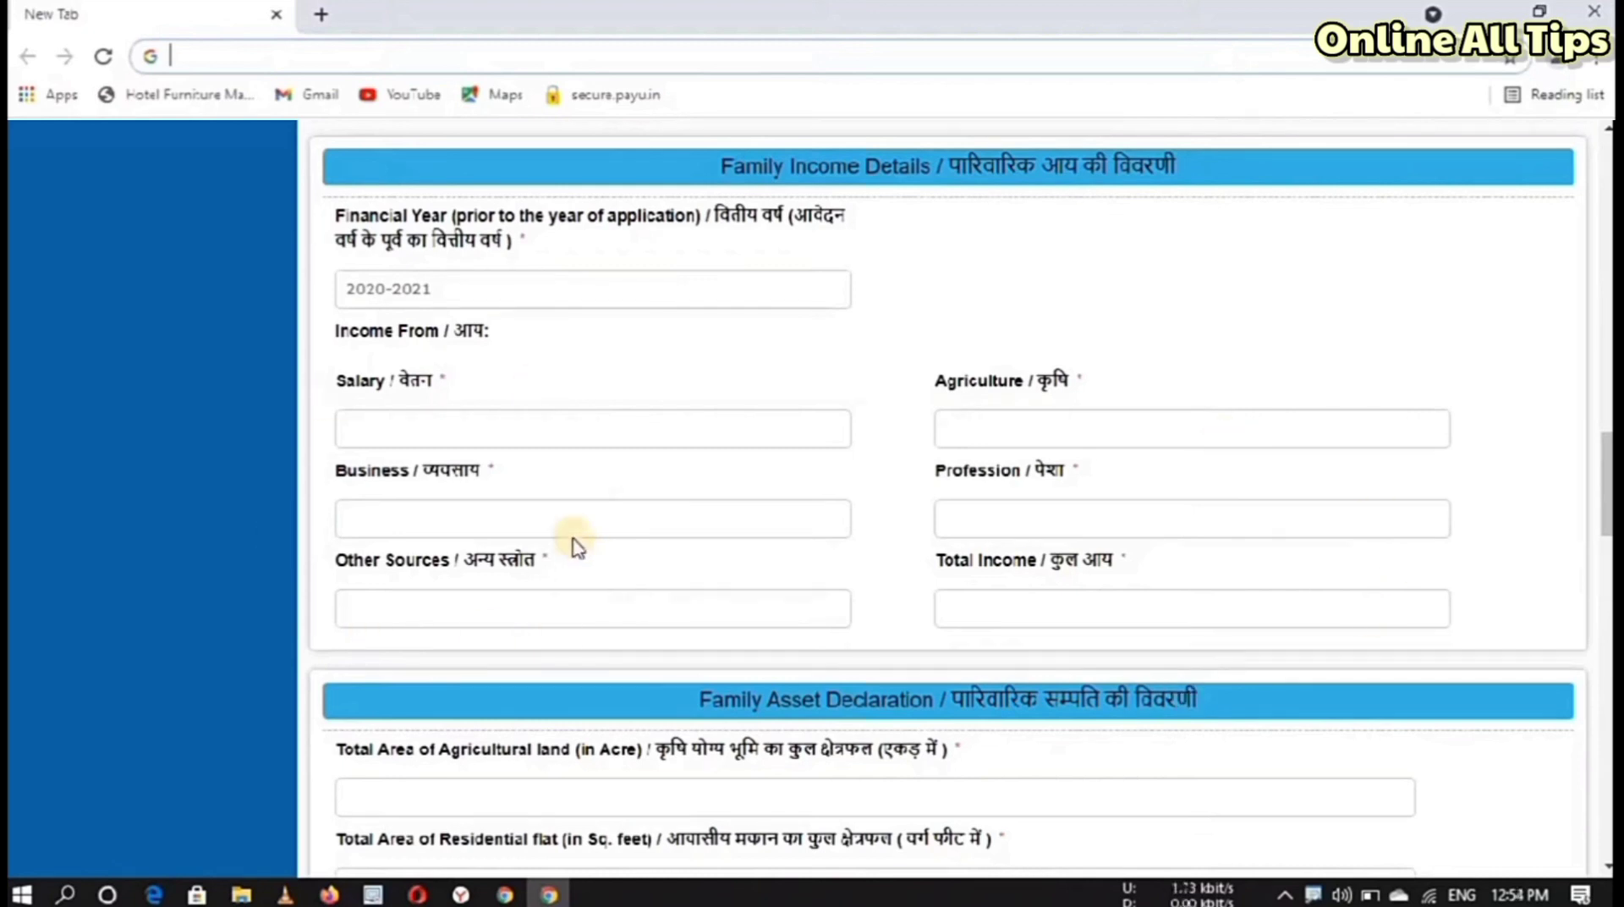
Step: Enter salary 500000, business 20000, and 0 for agriculture, profession and other sources
{"action": "left_click", "coordinate": [429, 435]}
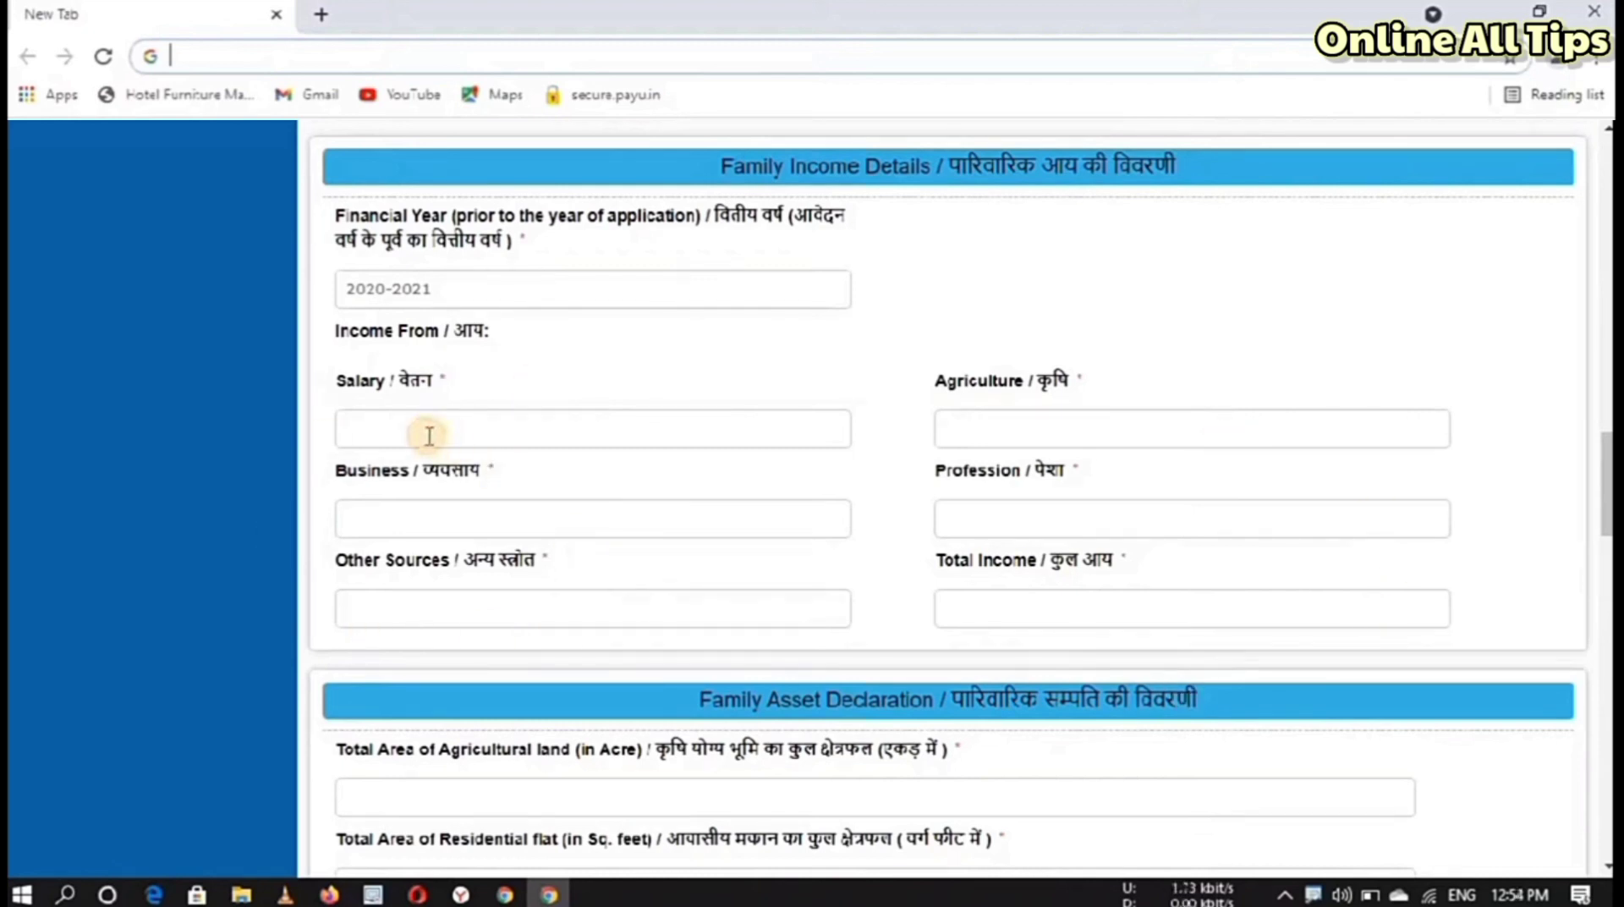
{"action": "type", "text": "500000"}
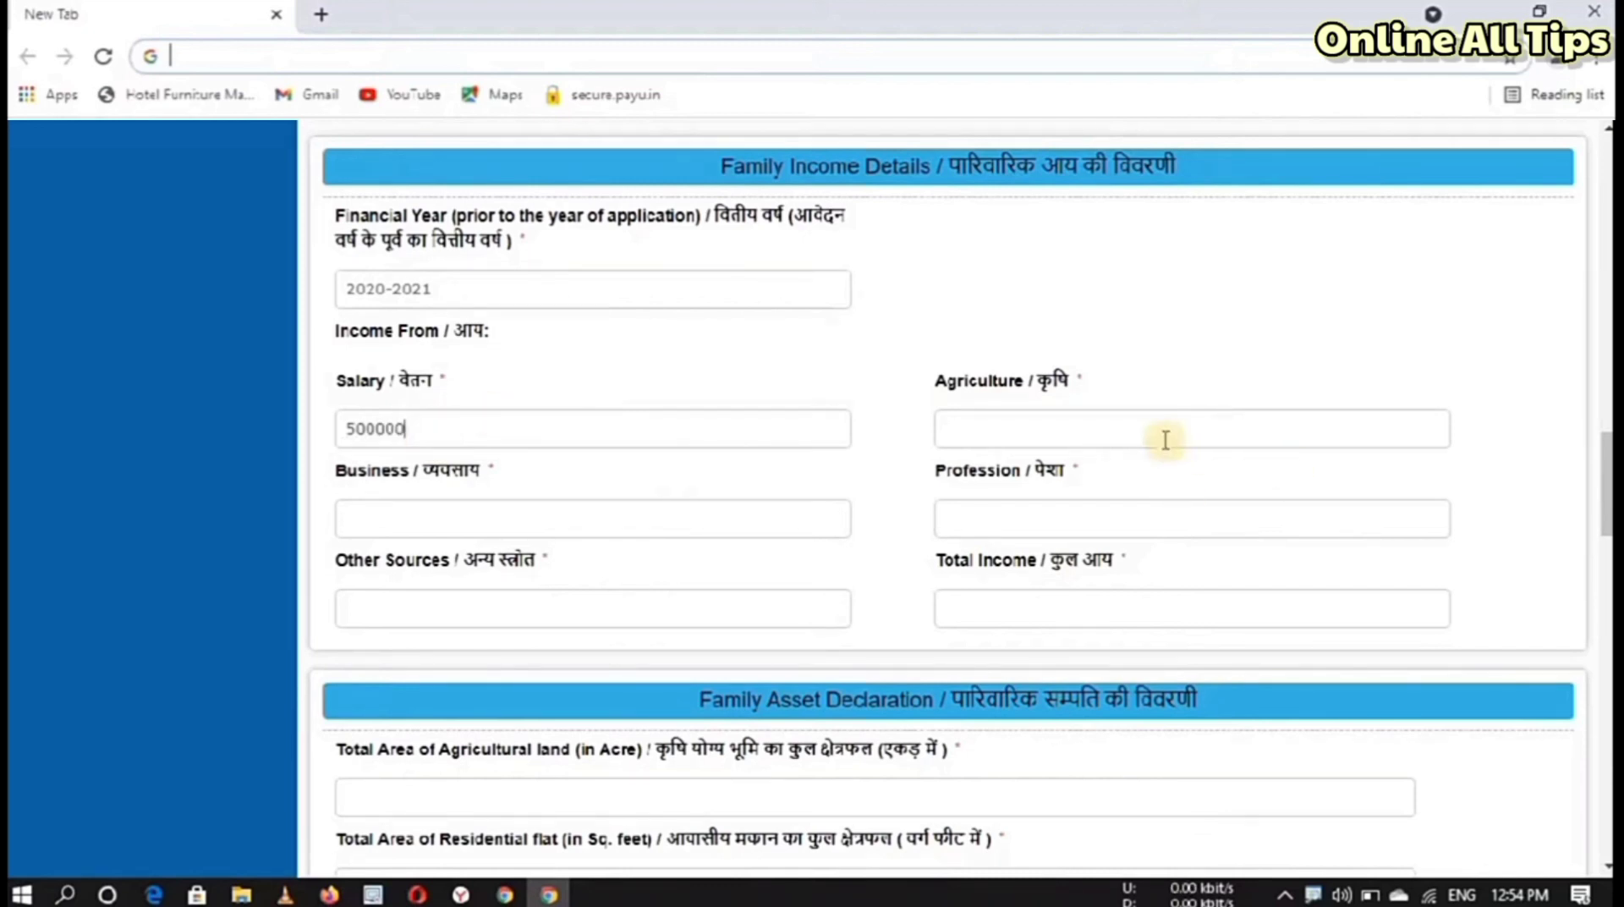
{"action": "left_click", "coordinate": [1163, 436]}
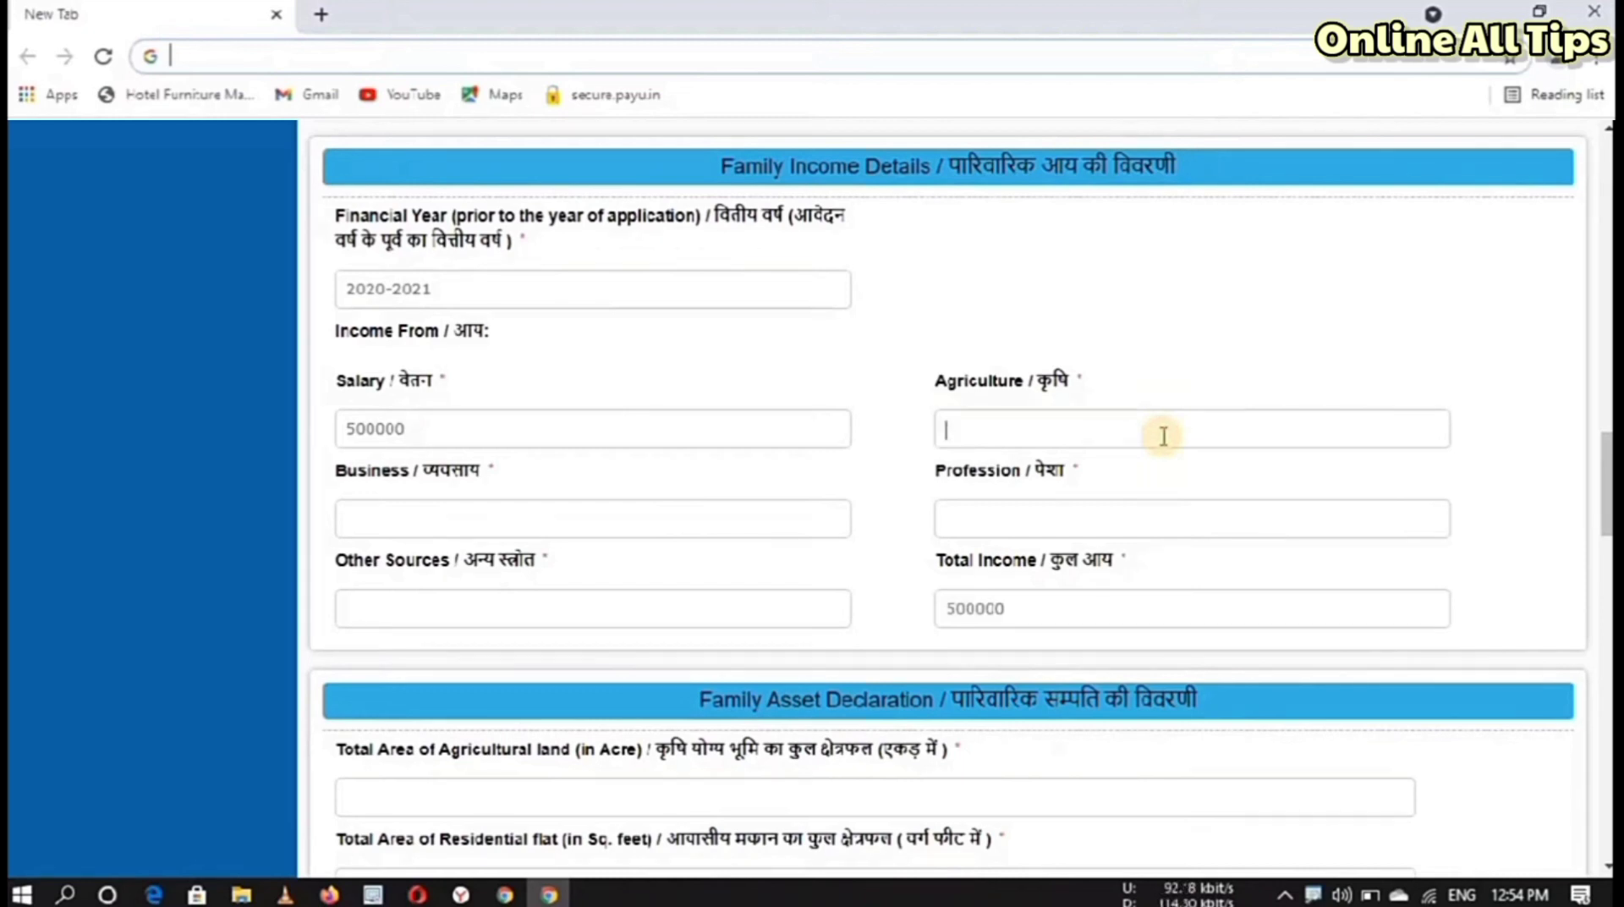
{"action": "type", "text": "0"}
{"action": "left_click", "coordinate": [536, 519]}
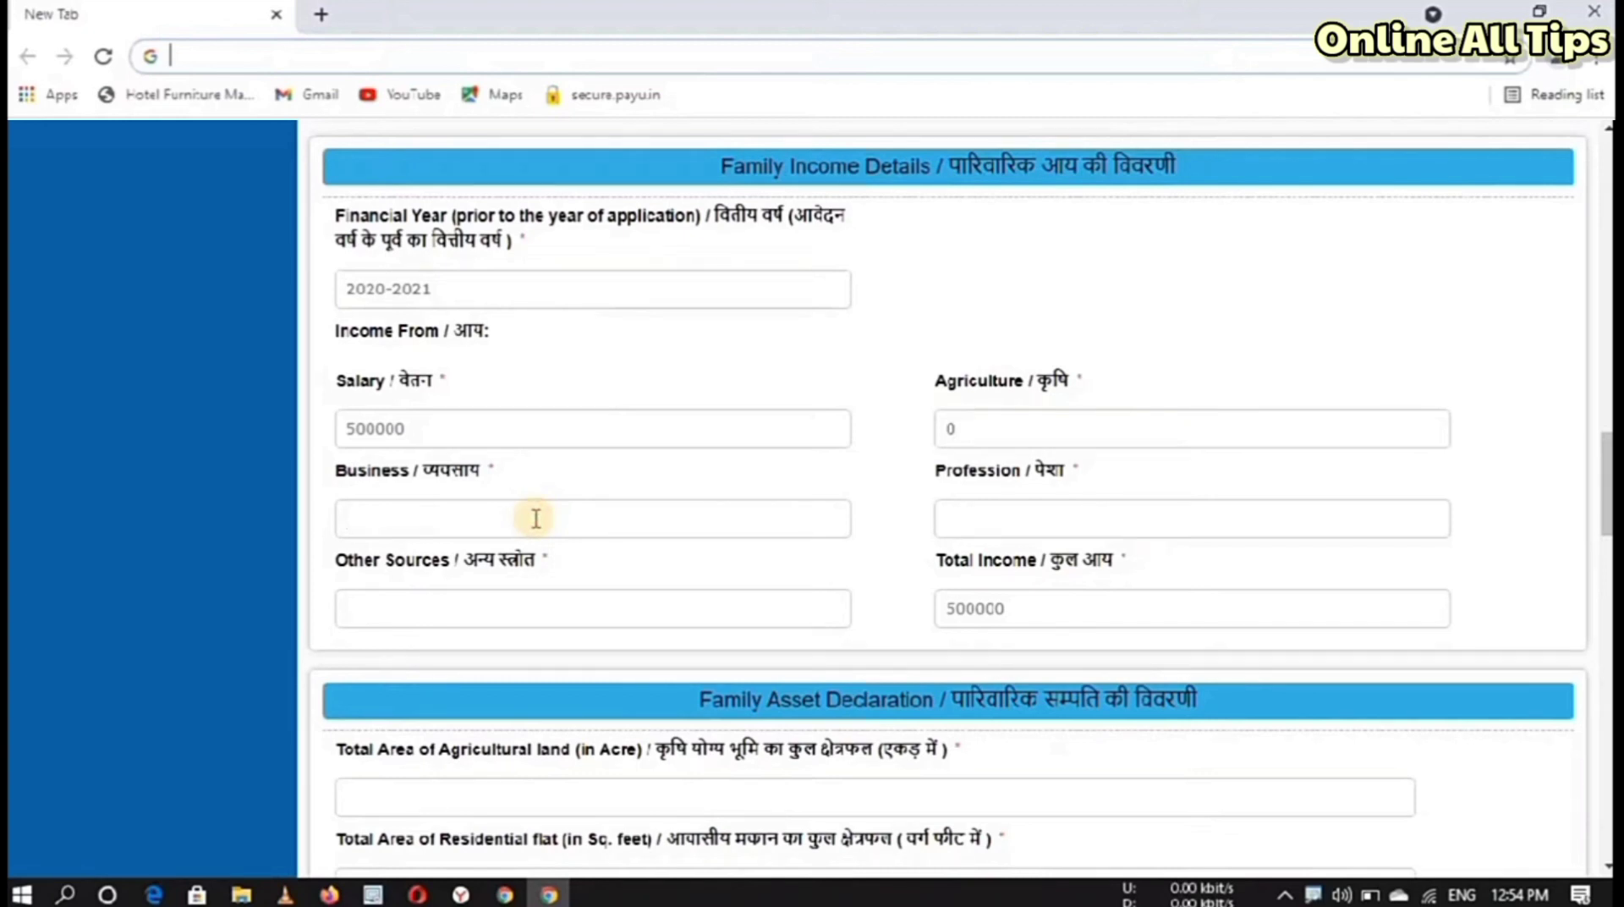
{"action": "type", "text": "20000"}
{"action": "left_click", "coordinate": [976, 535]}
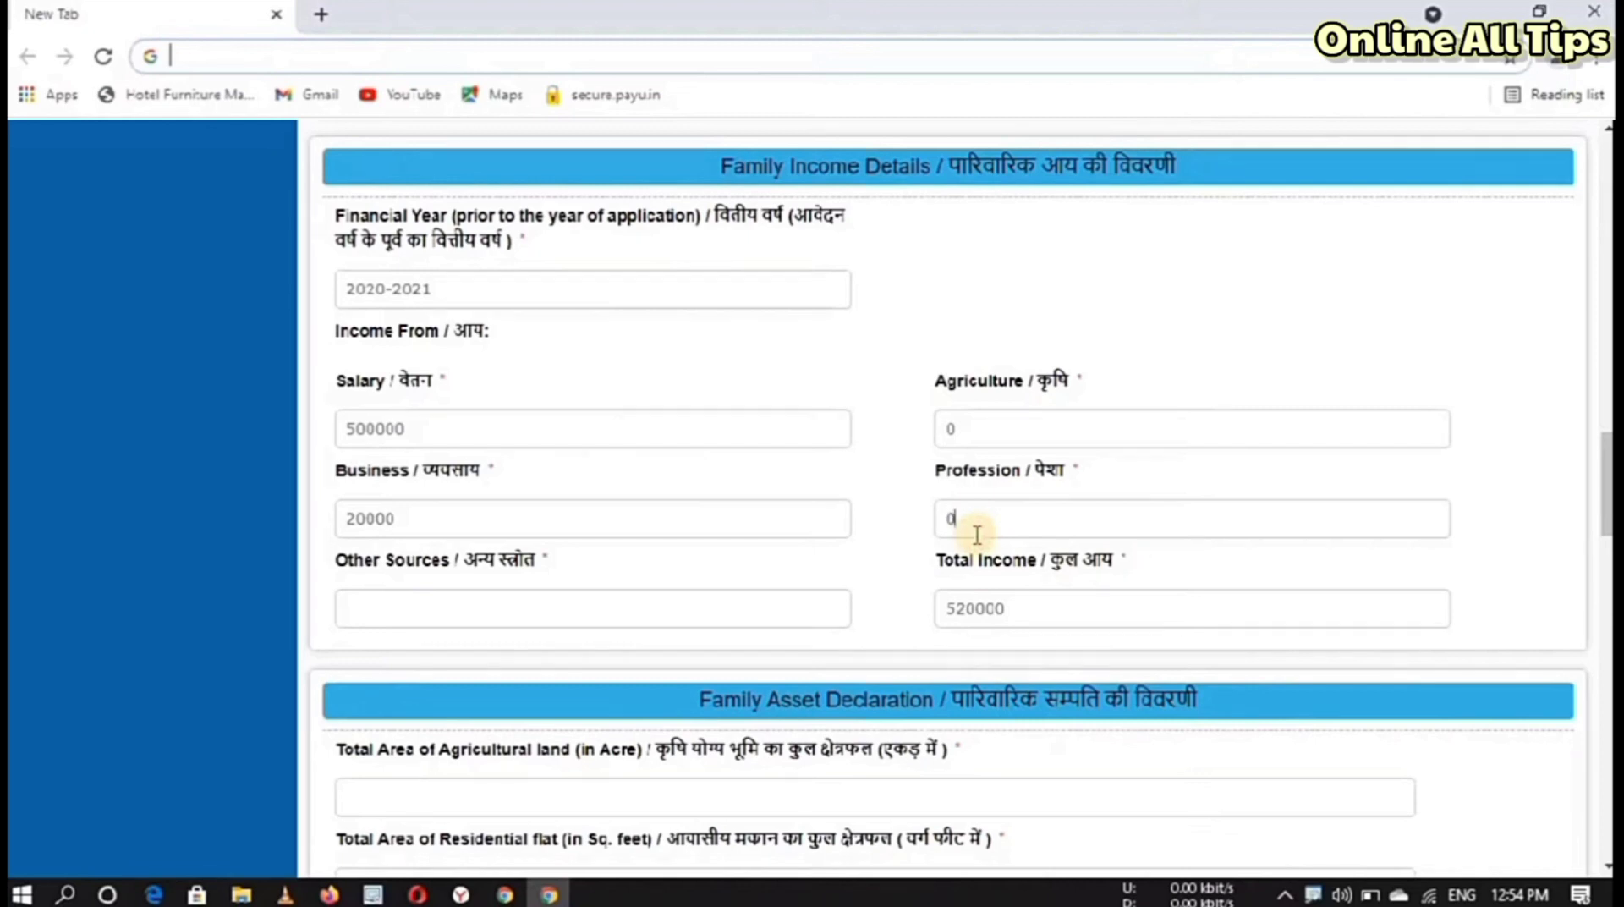
{"action": "left_click", "coordinate": [485, 617]}
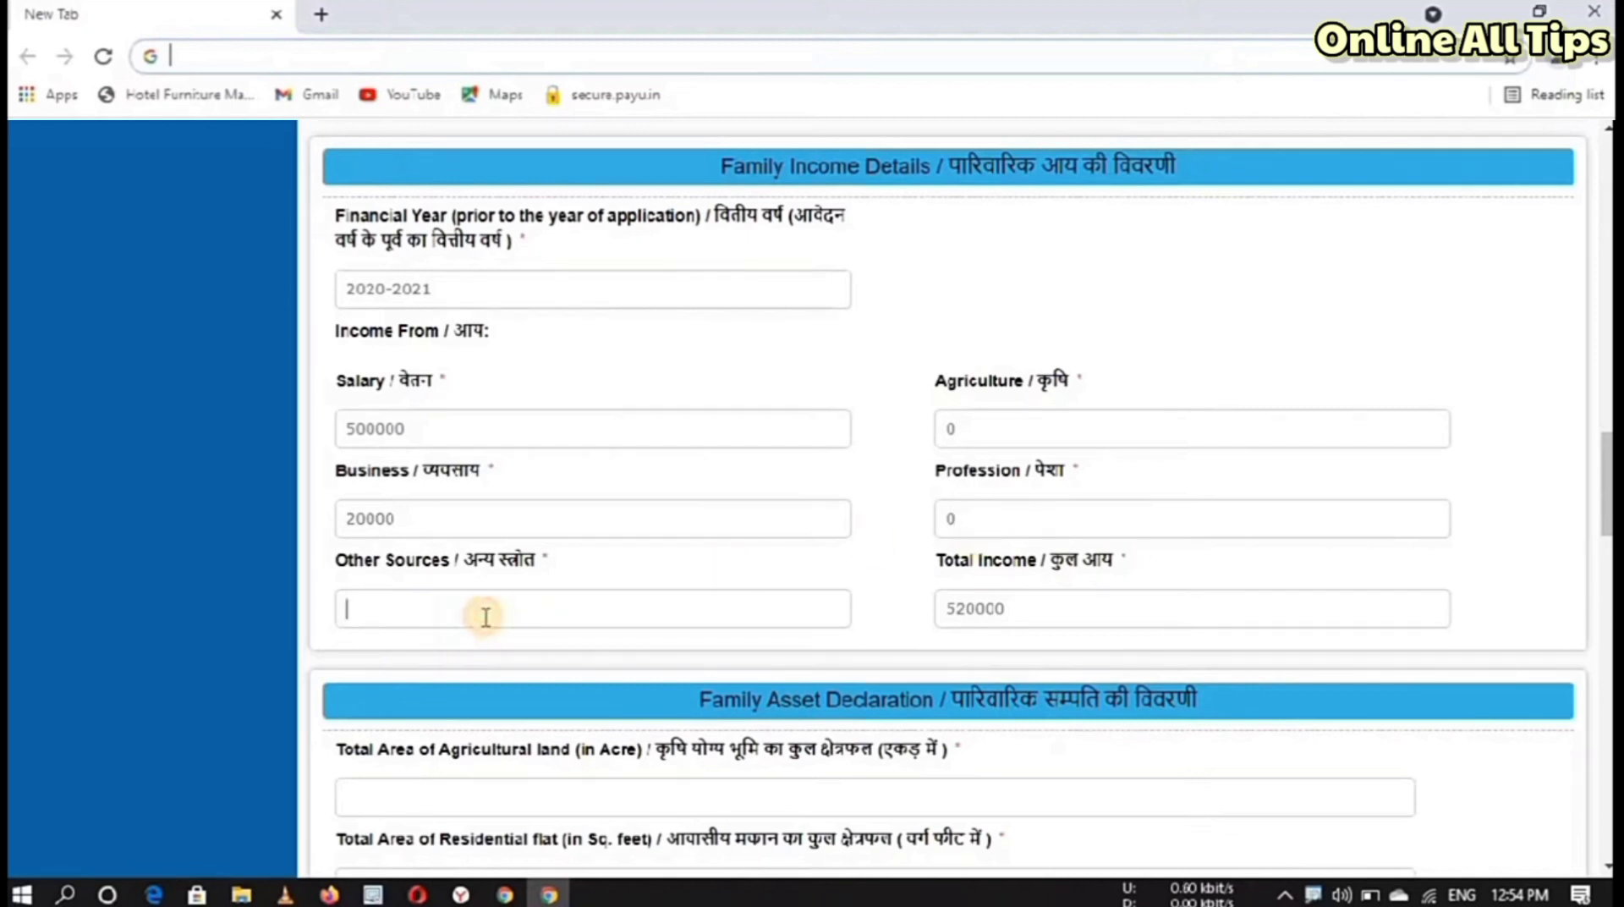
{"action": "type", "text": "0"}
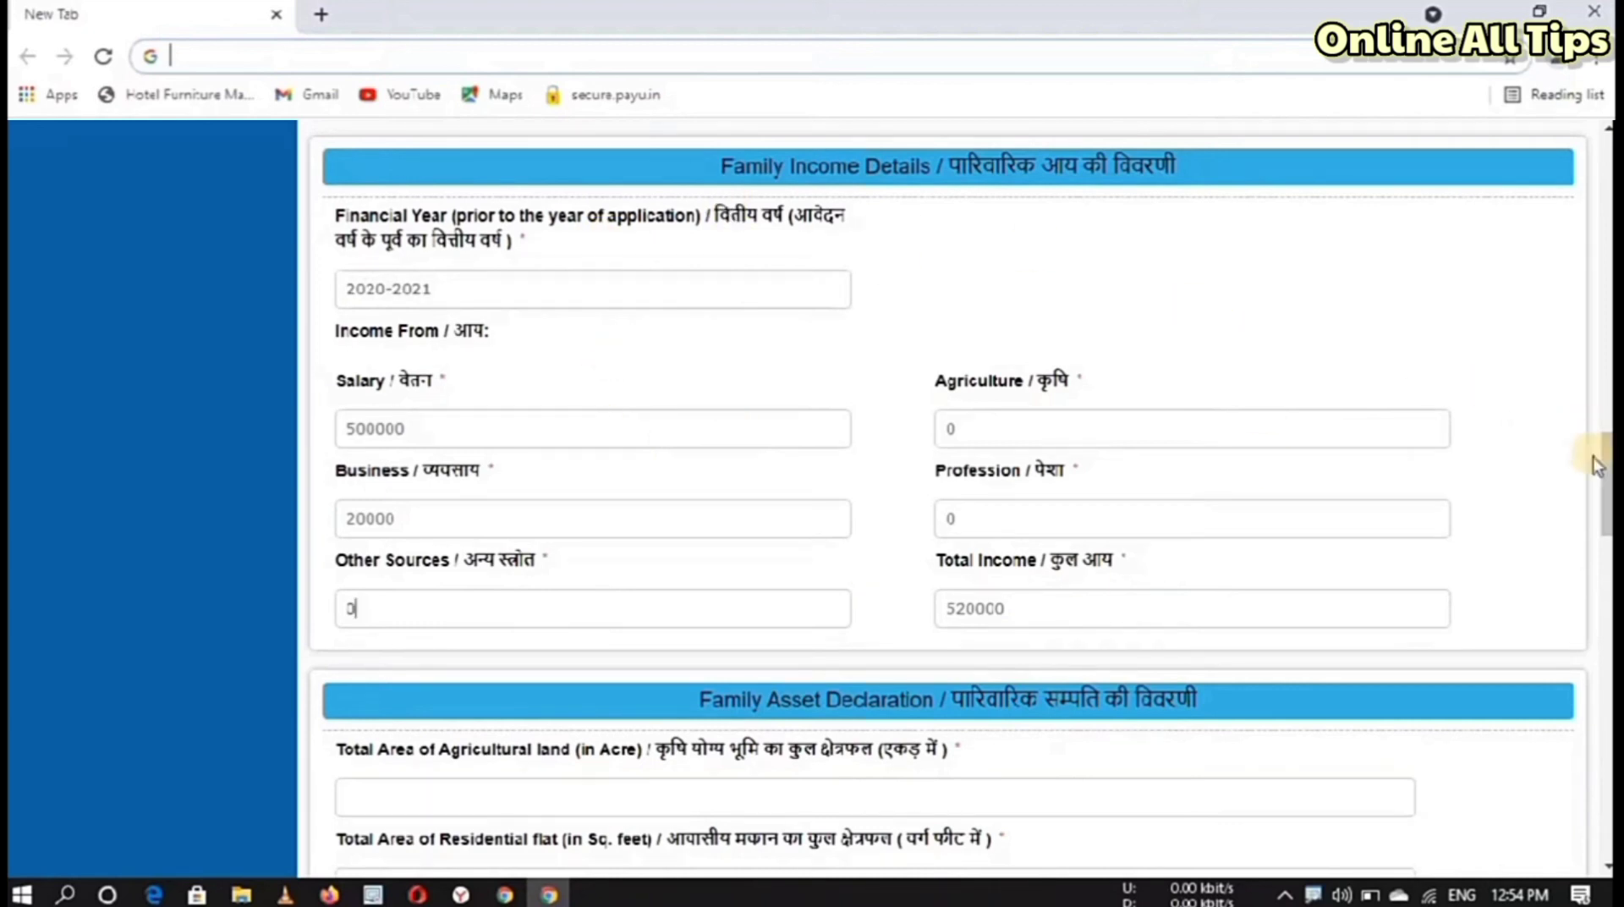
{"action": "left_click_drag", "start_coordinate": [1607, 461], "coordinate": [1607, 537]}
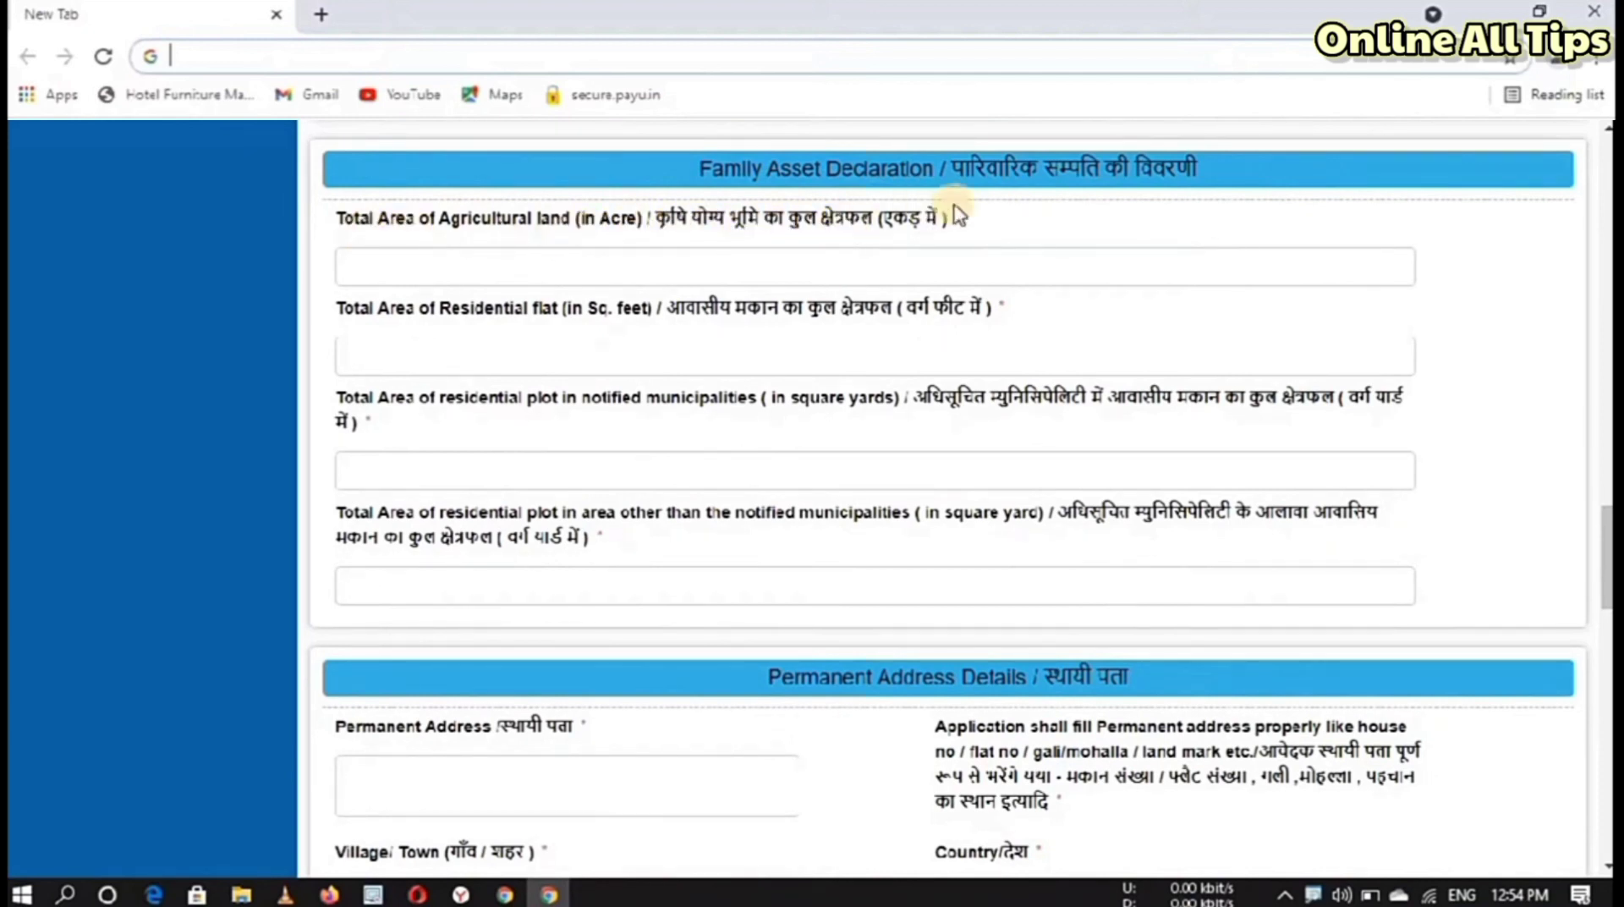
Step: Enter 4 as the agricultural land area and 500 sq ft for the residential flat
{"action": "left_click", "coordinate": [584, 259]}
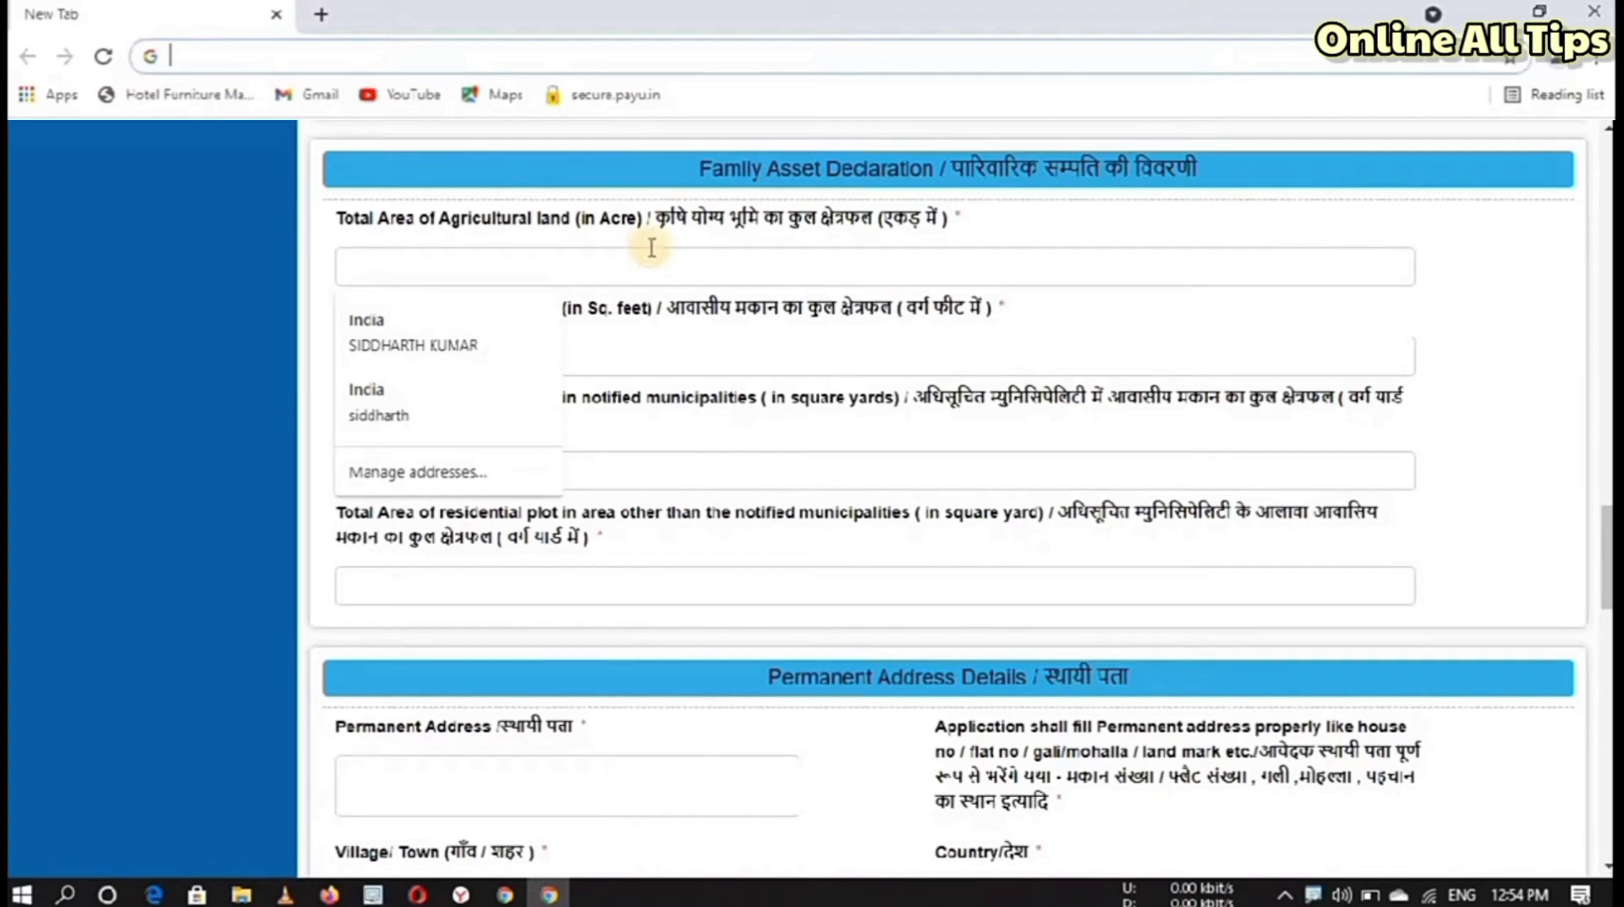
{"action": "type", "text": "4"}
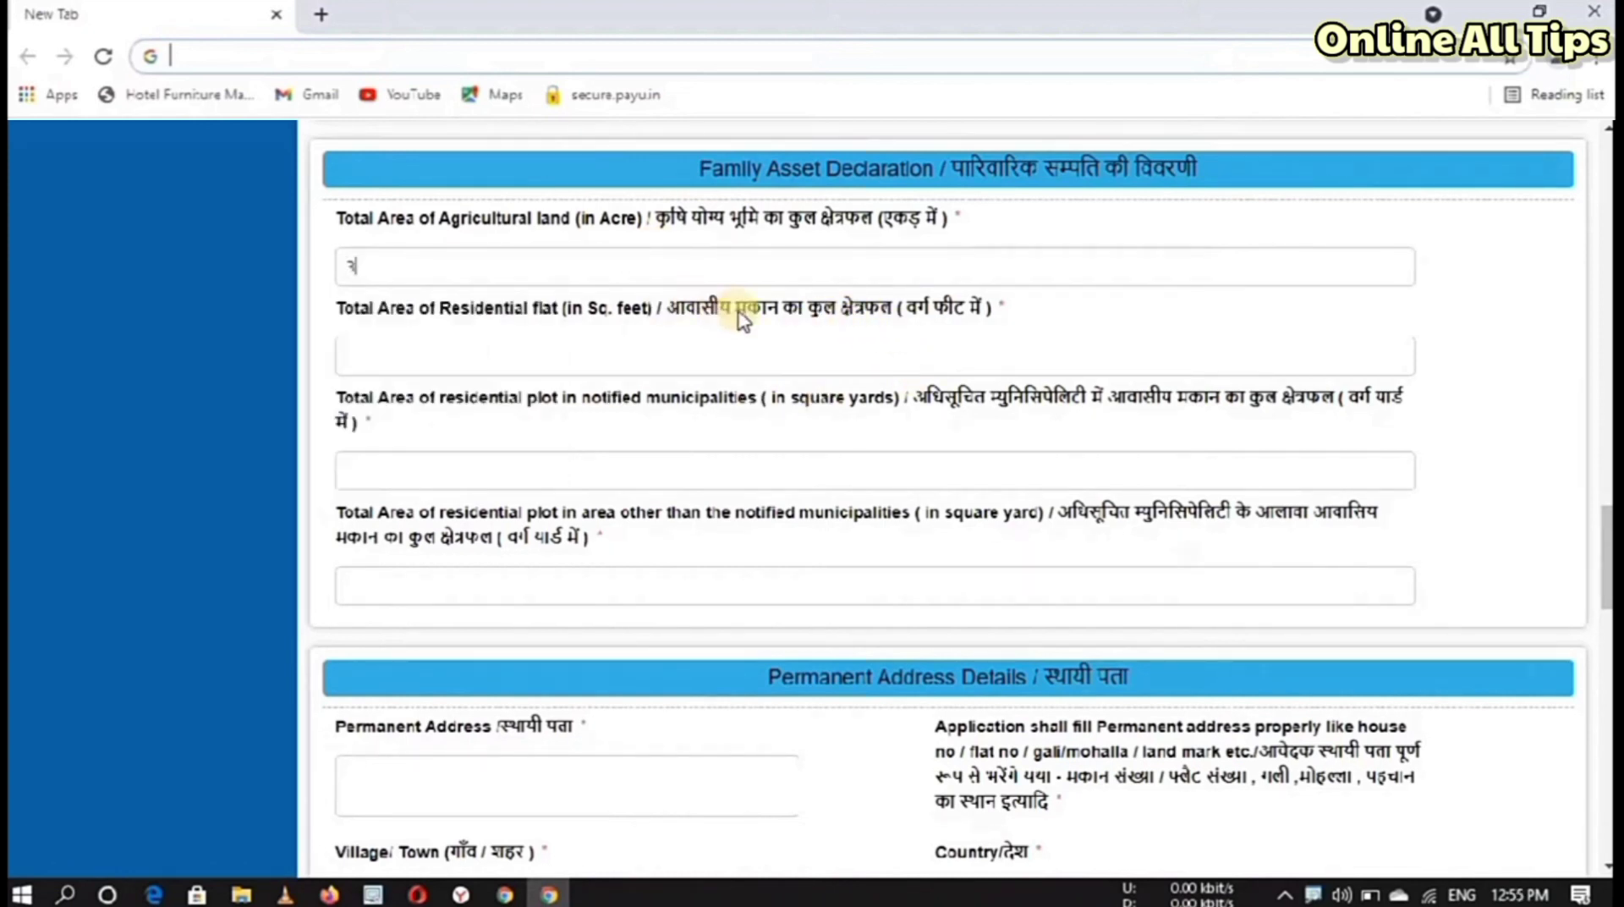
{"action": "left_click", "coordinate": [813, 364]}
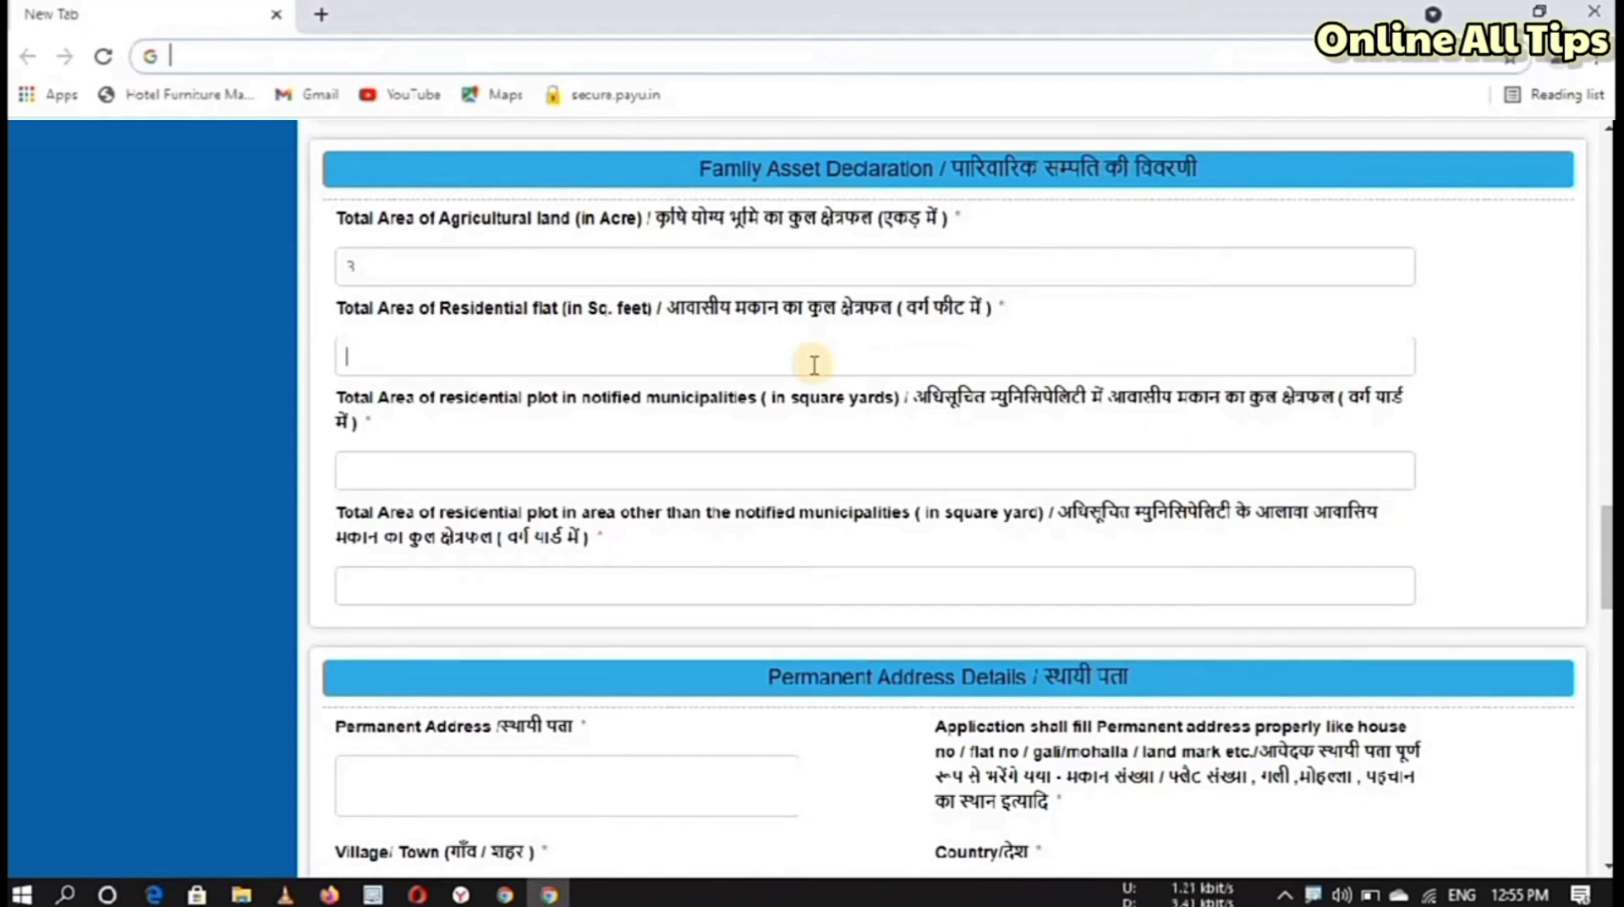
{"action": "type", "text": "500"}
{"action": "left_click", "coordinate": [545, 471]}
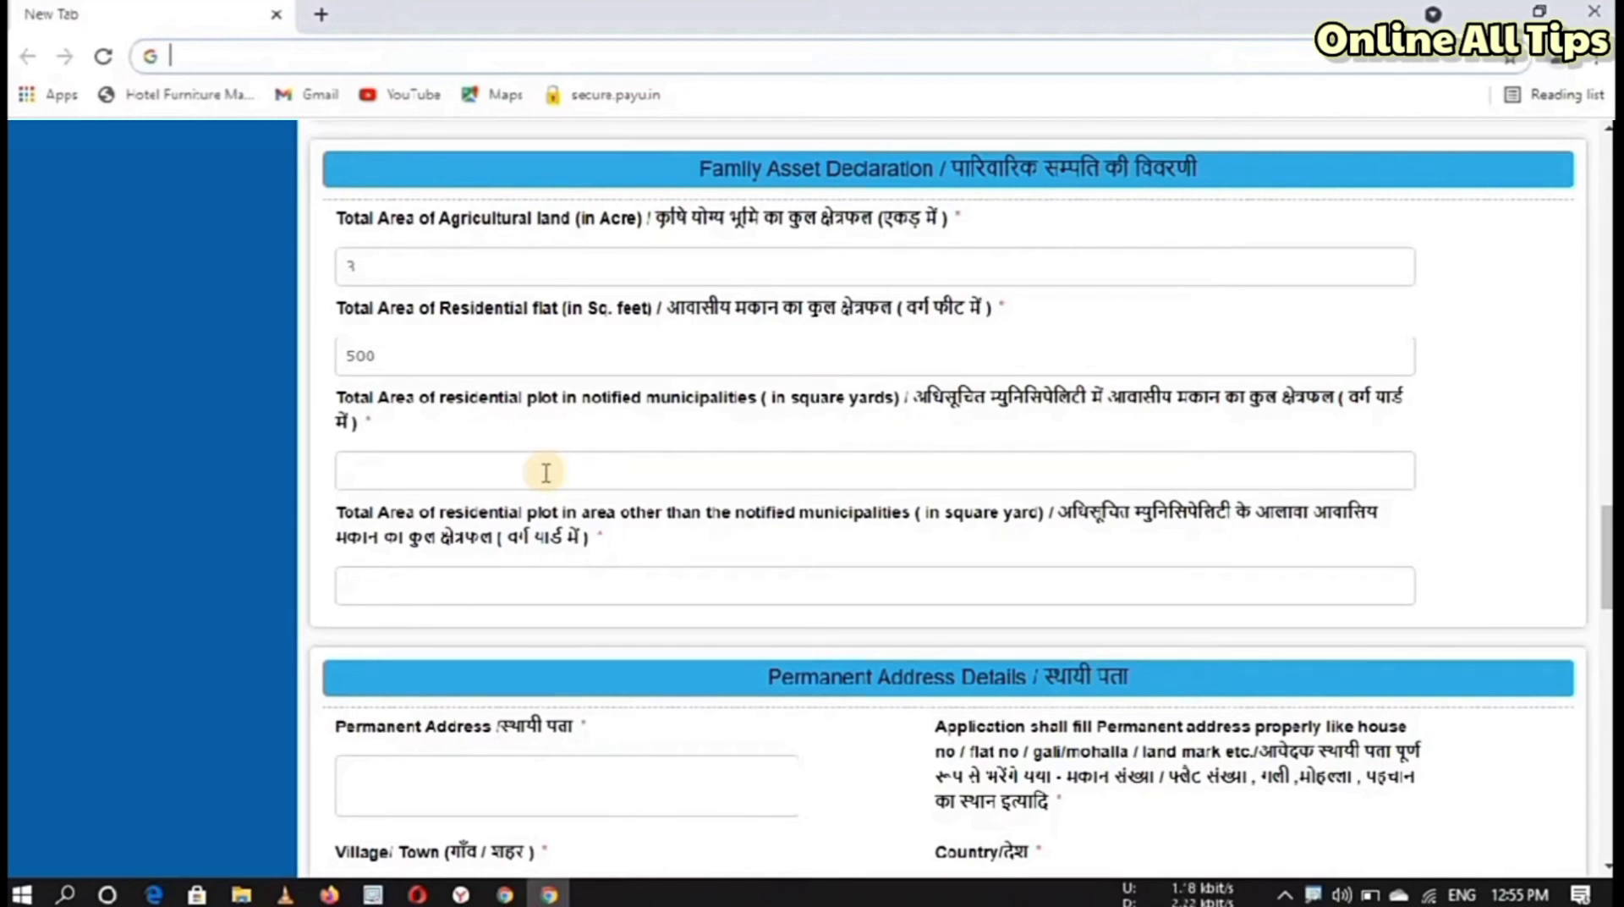
{"action": "scroll", "coordinate": [1261, 208], "scroll_direction": "down", "scroll_amount": 6}
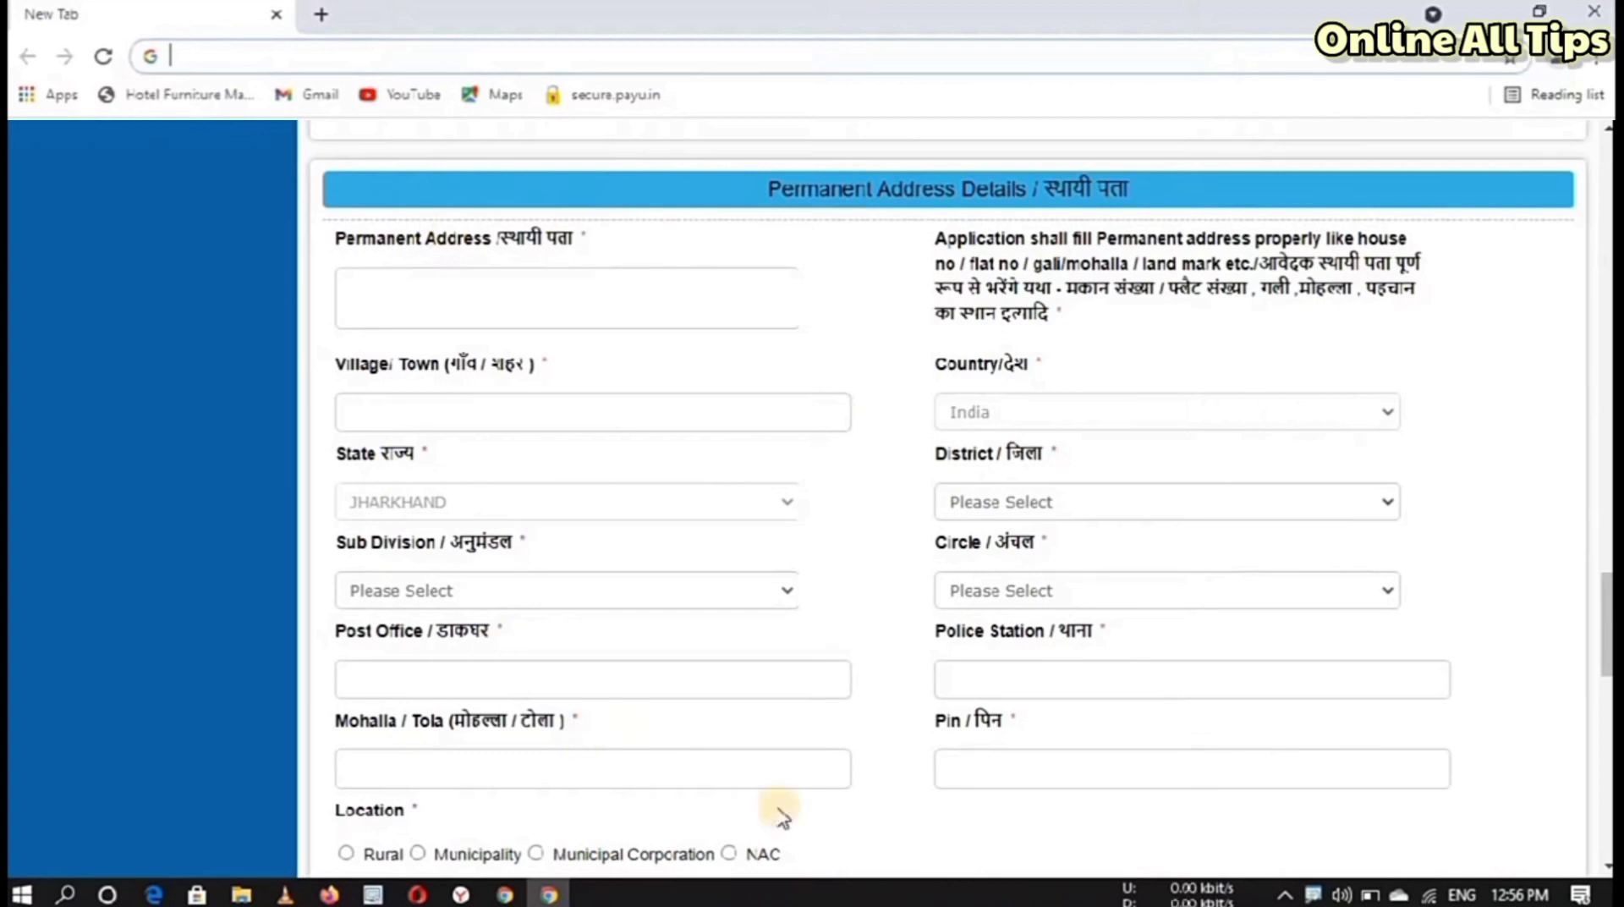
Step: Set the permanent address District and Sub Division to DHANBAD and Circle to JHARIA
{"action": "left_click", "coordinate": [446, 286]}
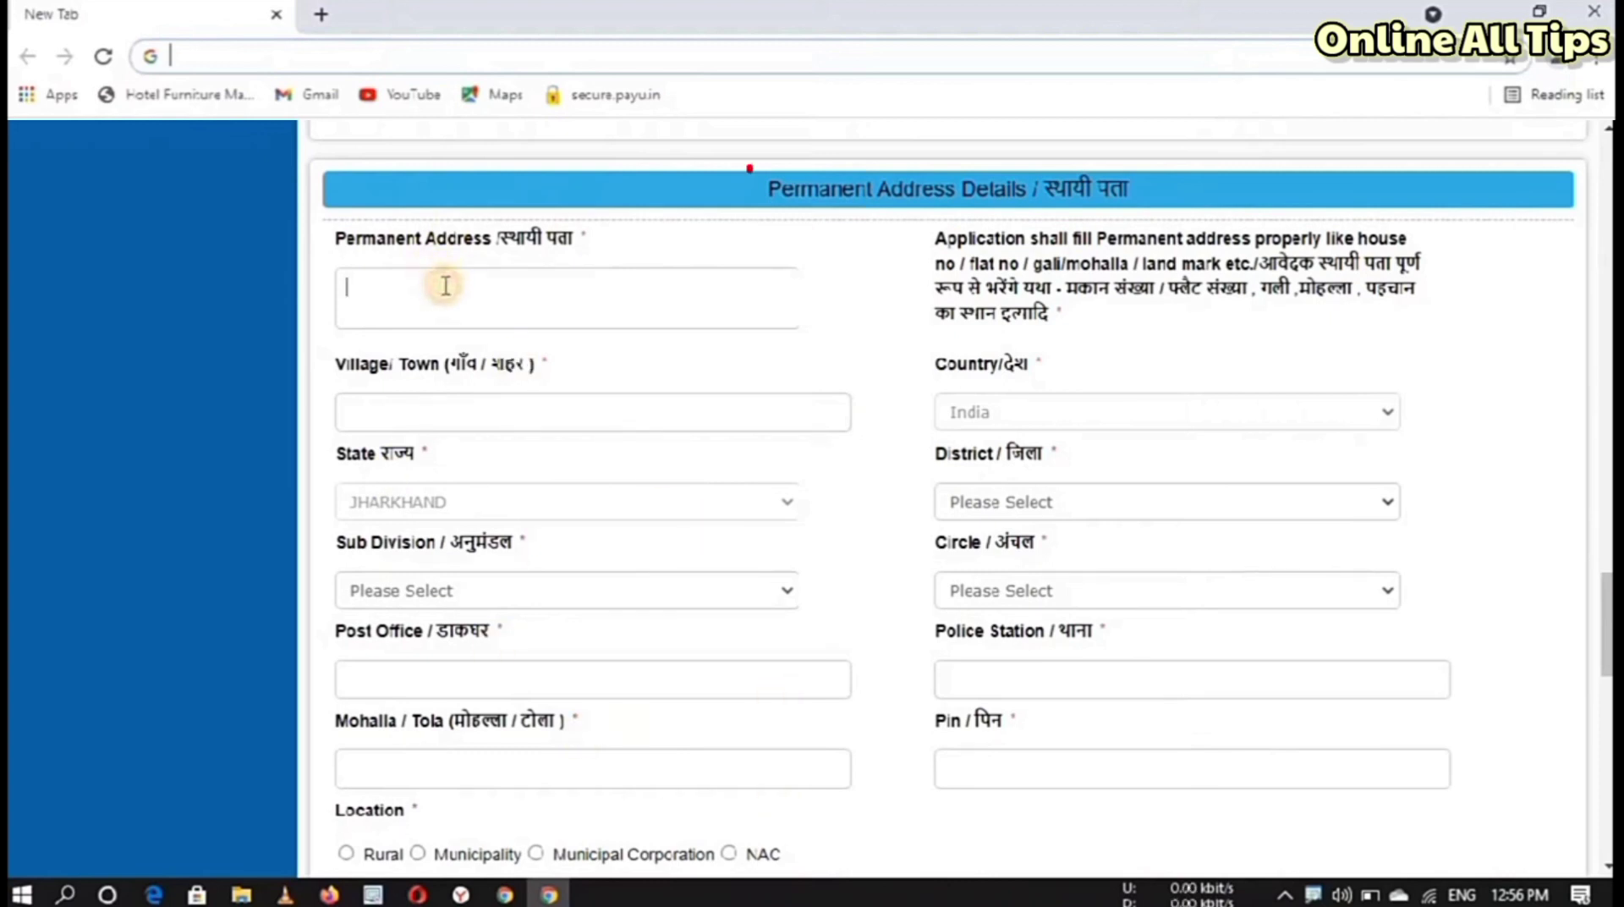
{"action": "left_click", "coordinate": [449, 425]}
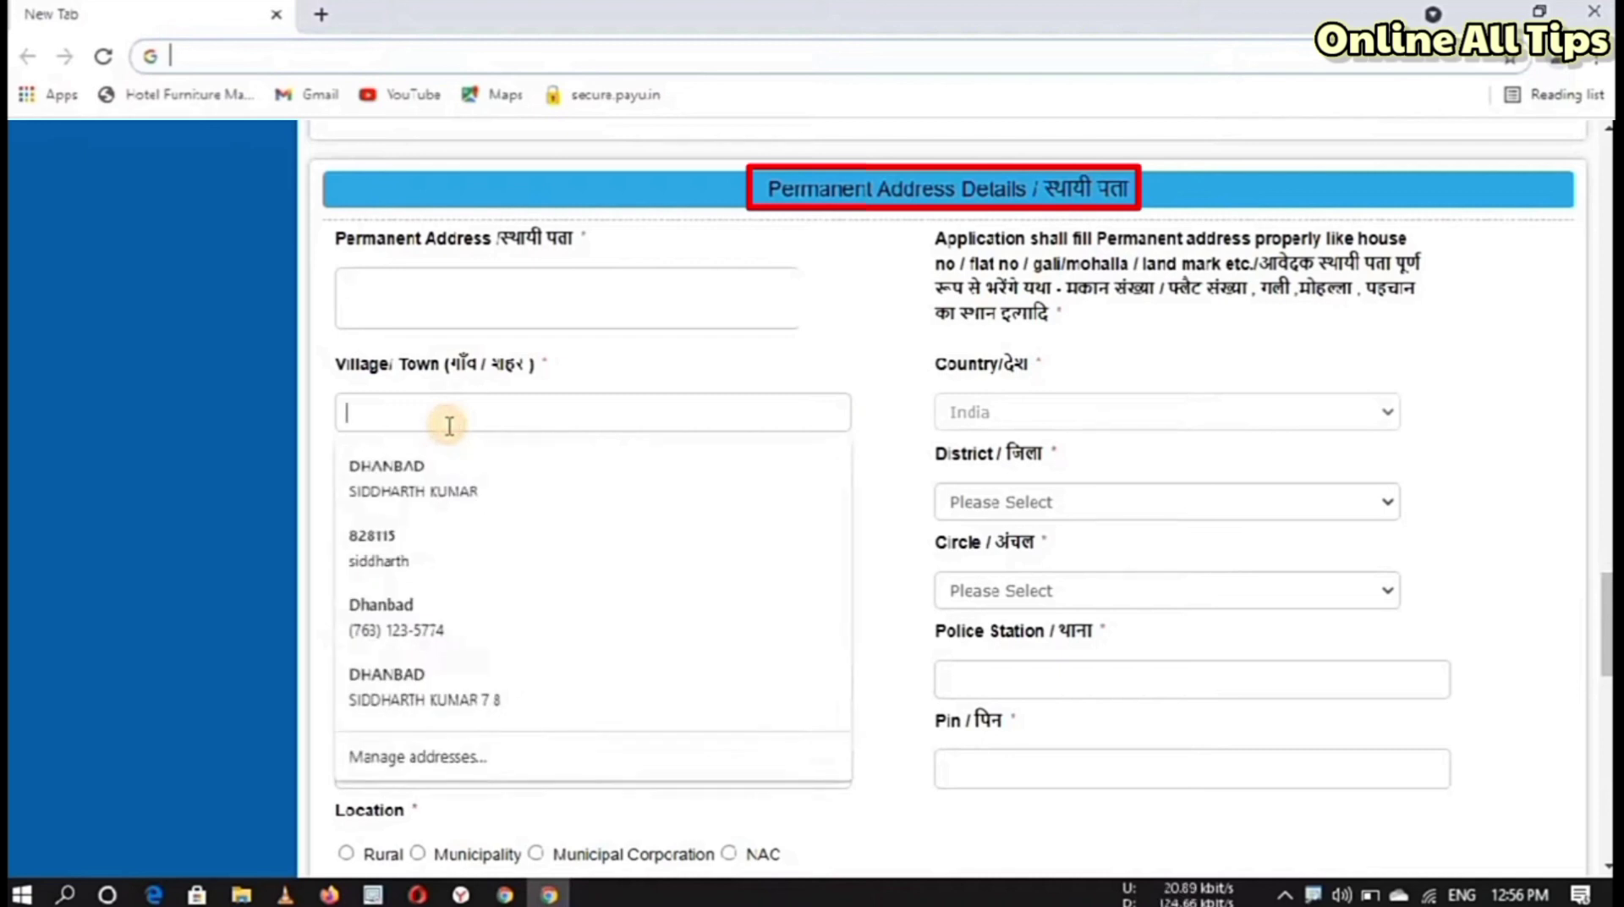
{"action": "left_click", "coordinate": [958, 418]}
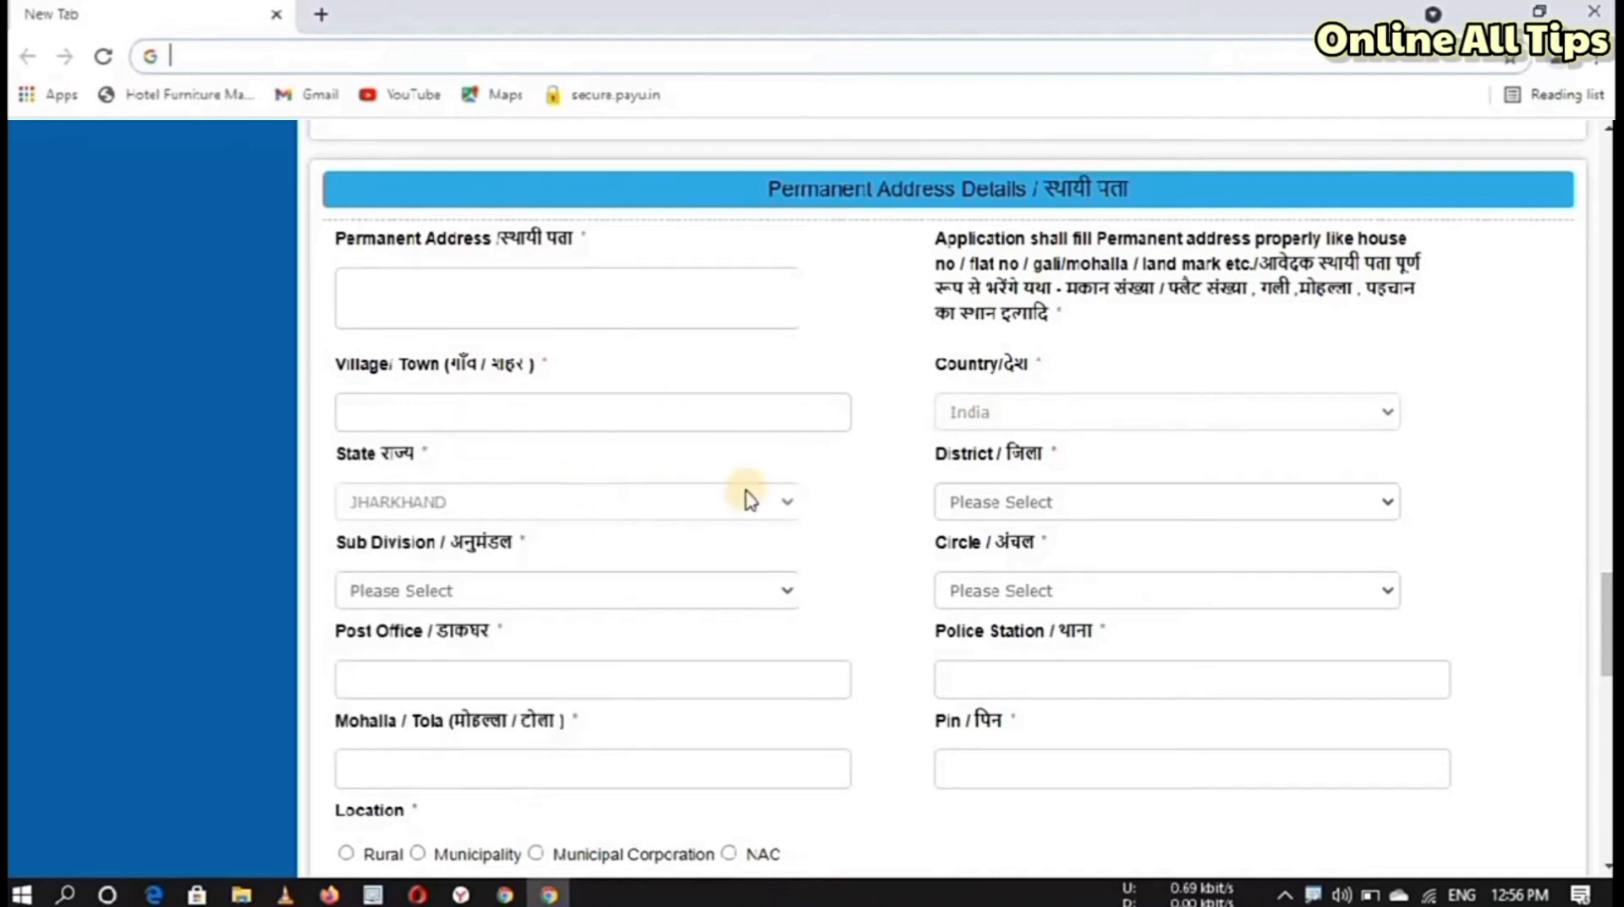
{"action": "left_click", "coordinate": [1008, 506]}
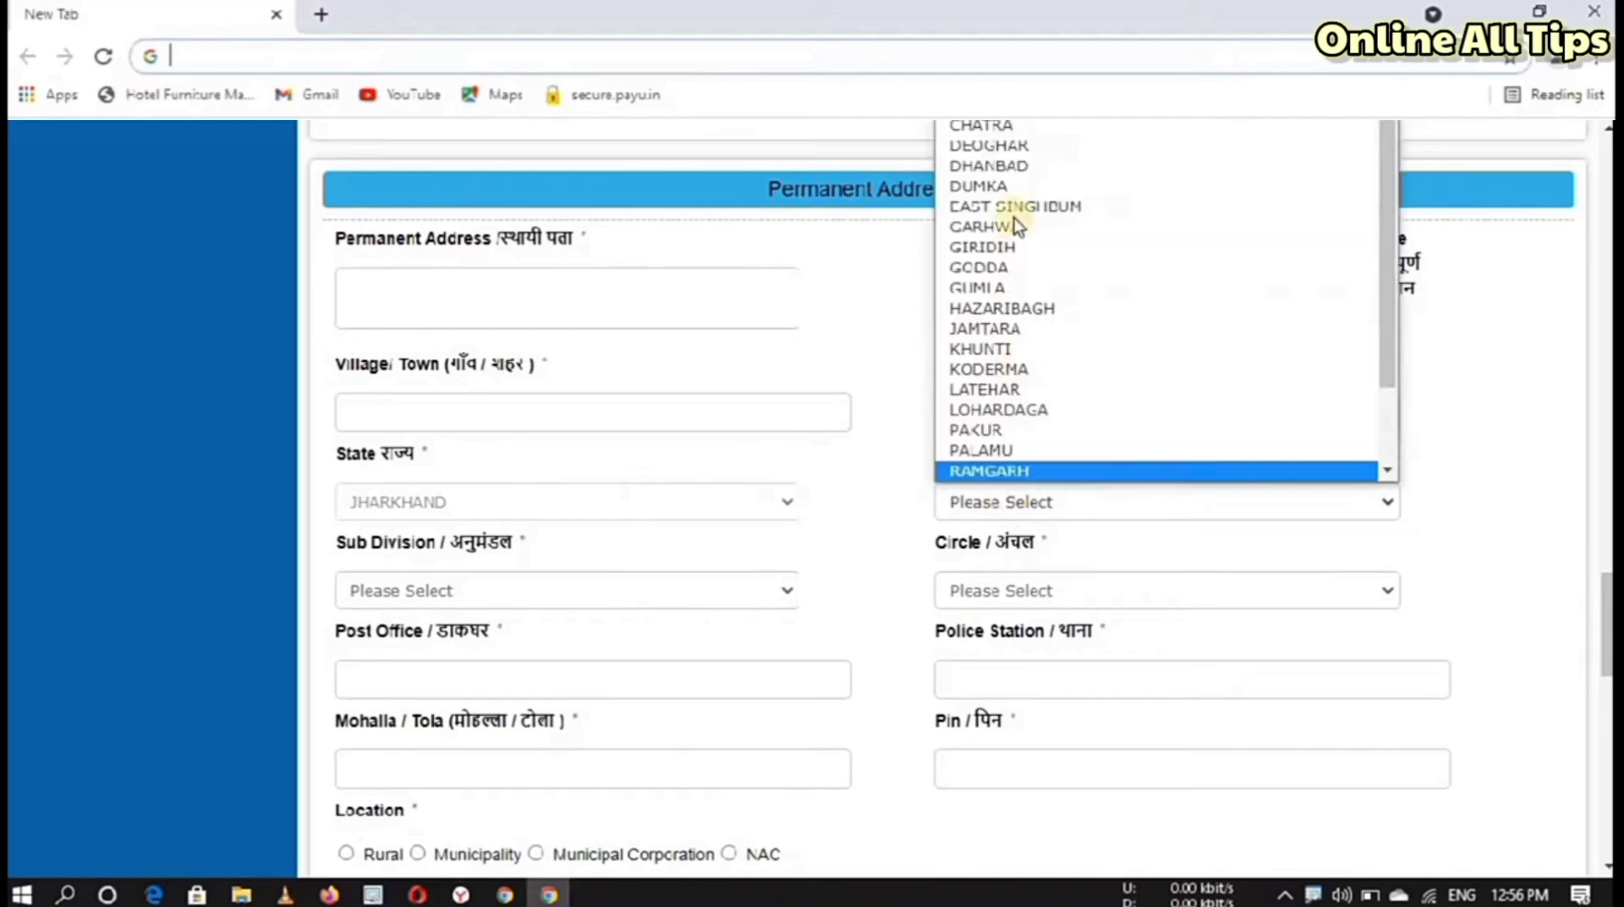
{"action": "left_click", "coordinate": [848, 328]}
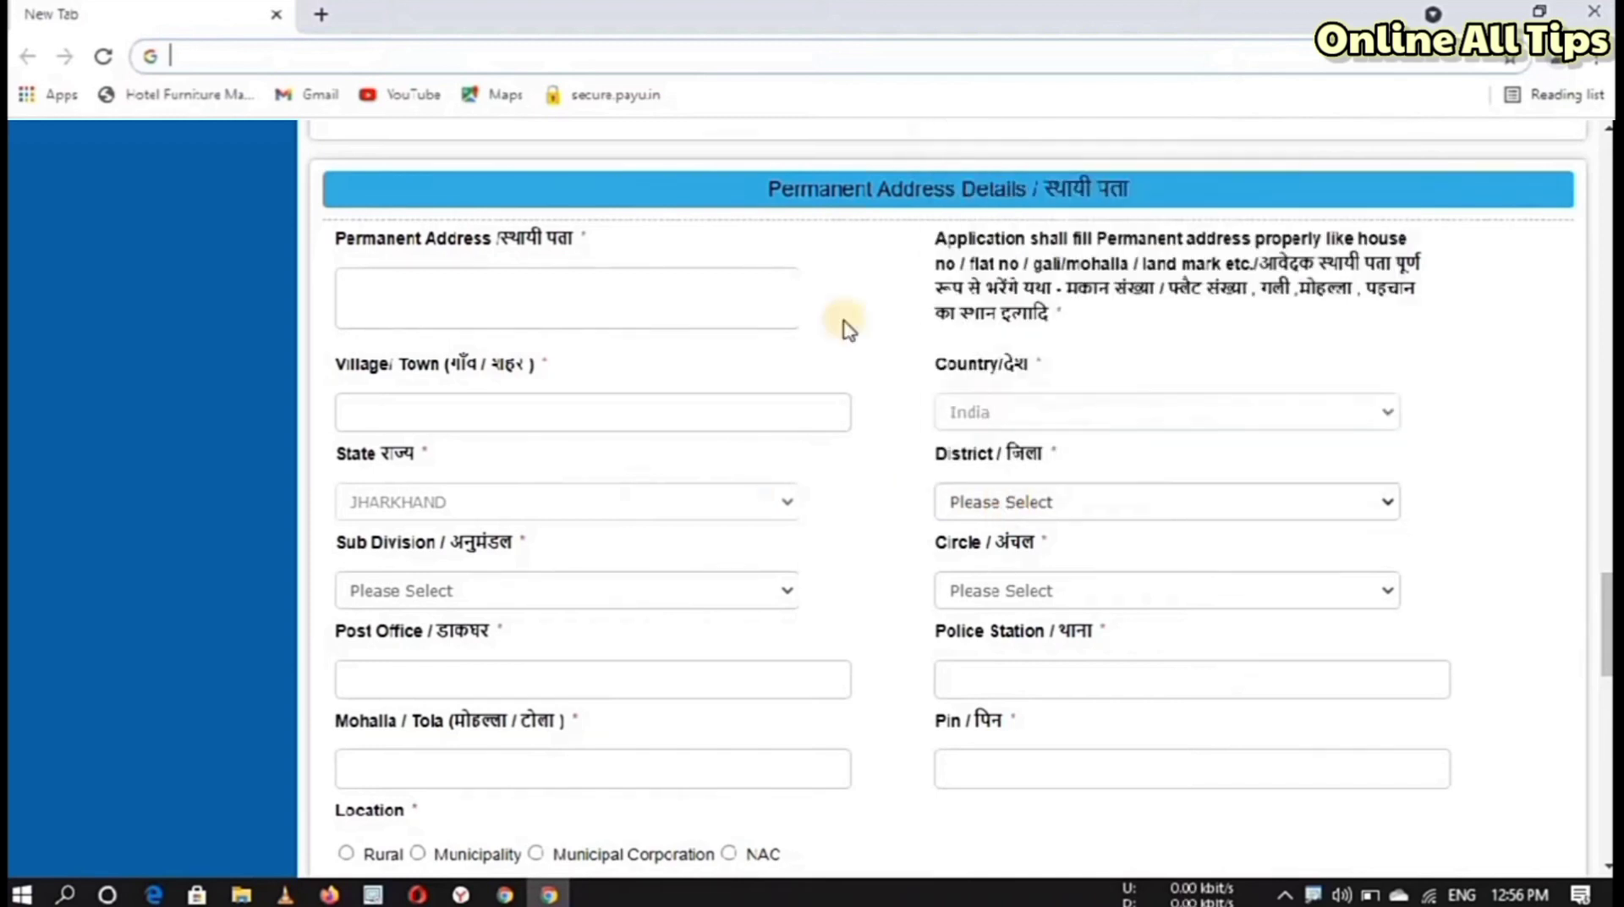
{"action": "left_click", "coordinate": [622, 594]}
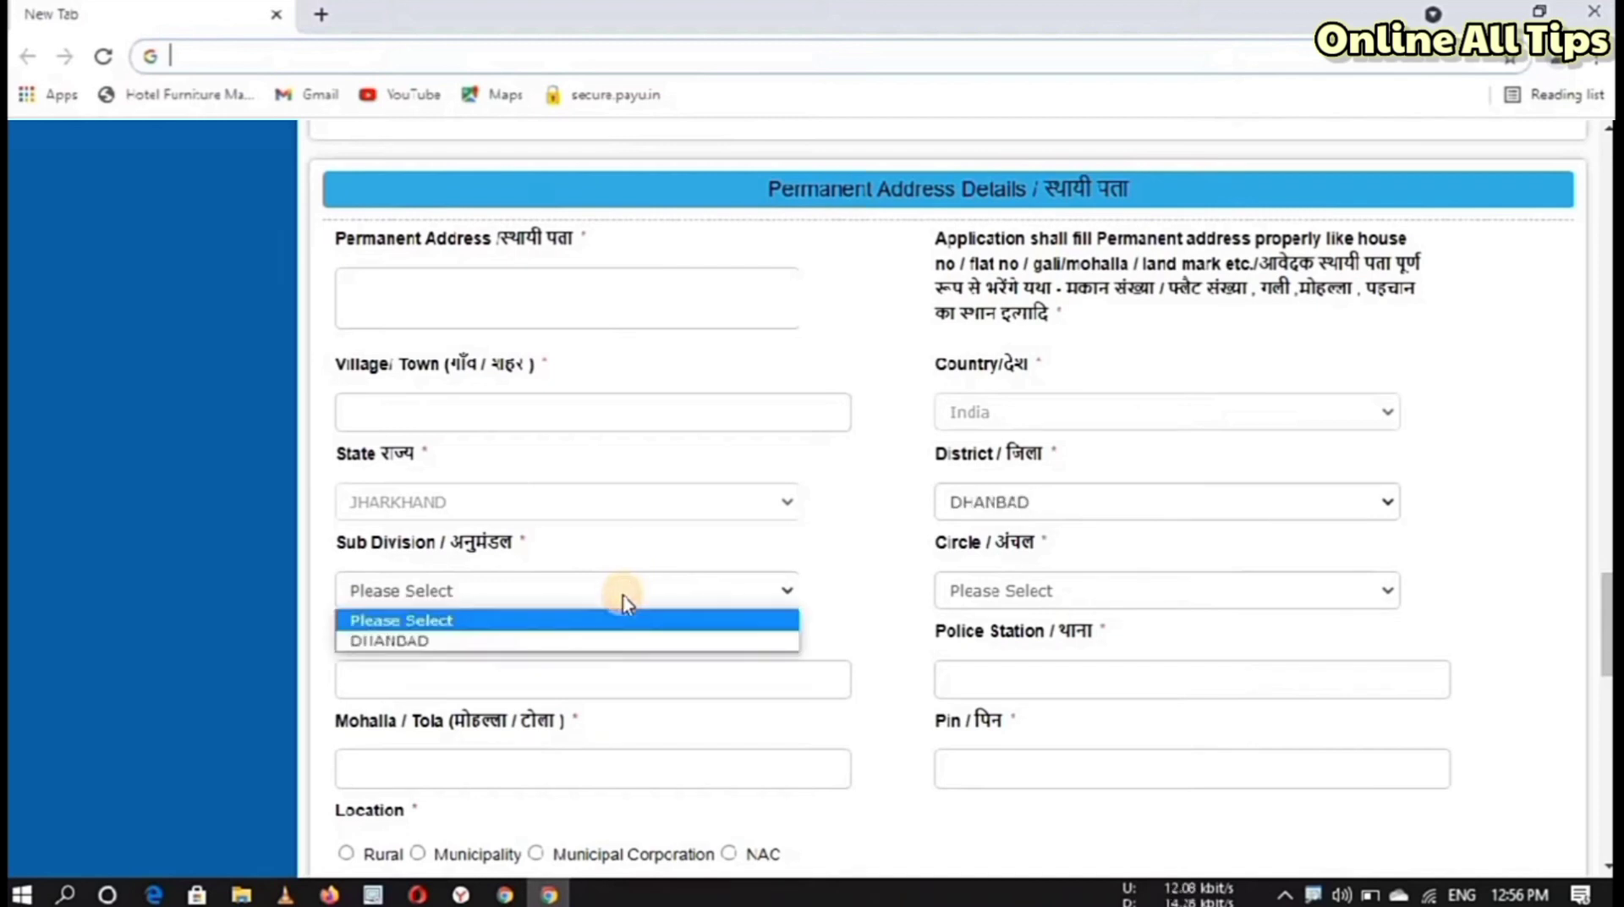
{"action": "left_click", "coordinate": [601, 641]}
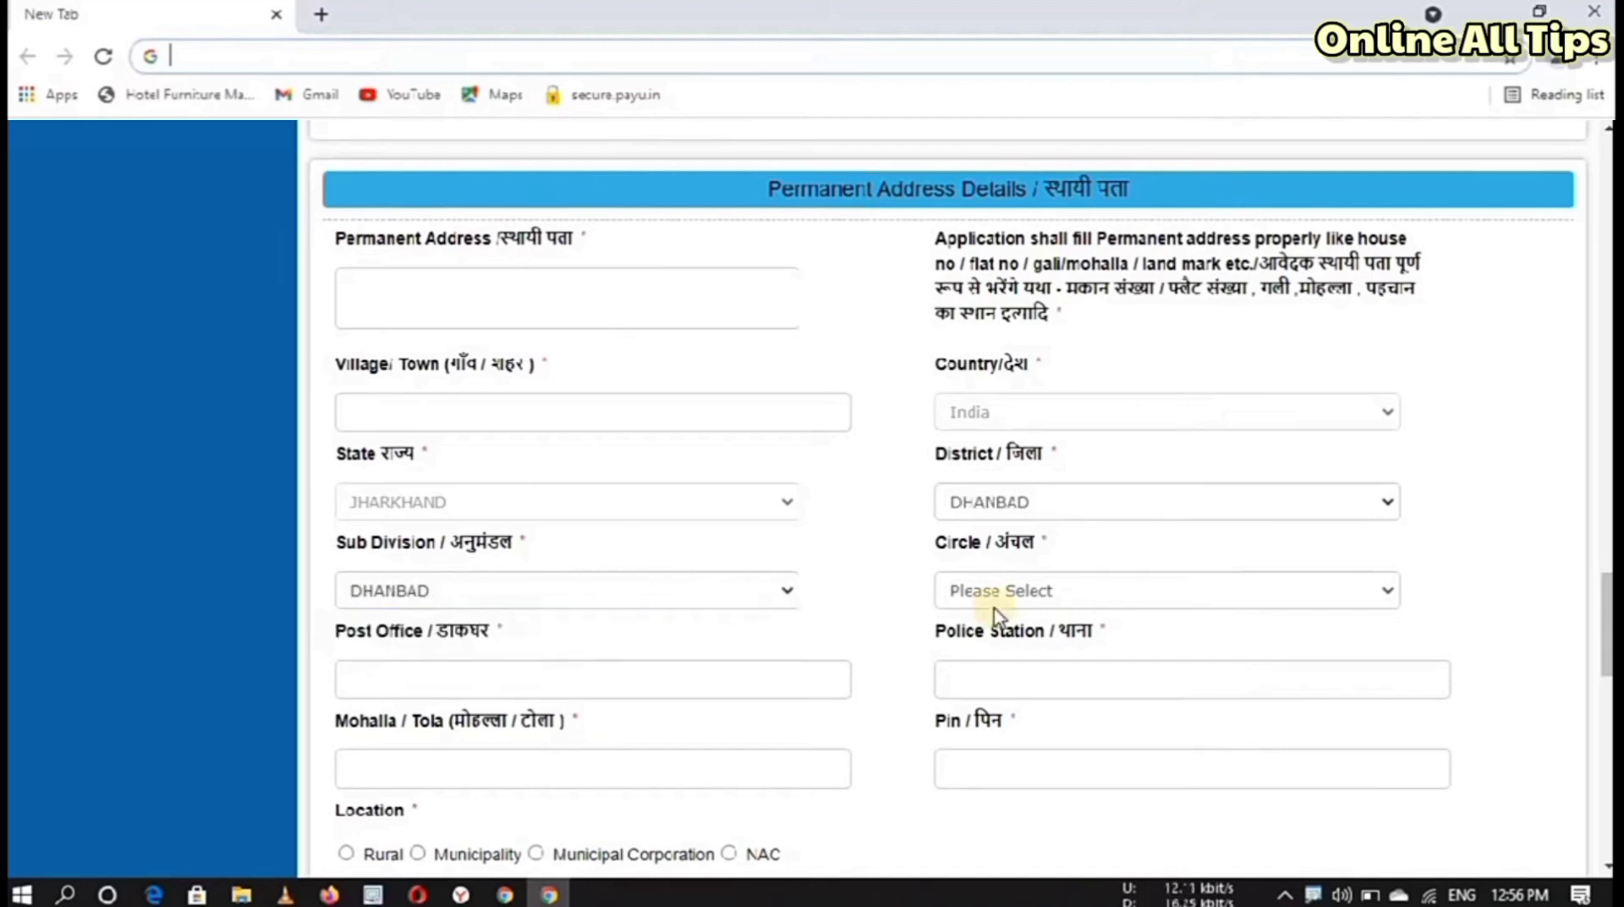
{"action": "left_click", "coordinate": [995, 597]}
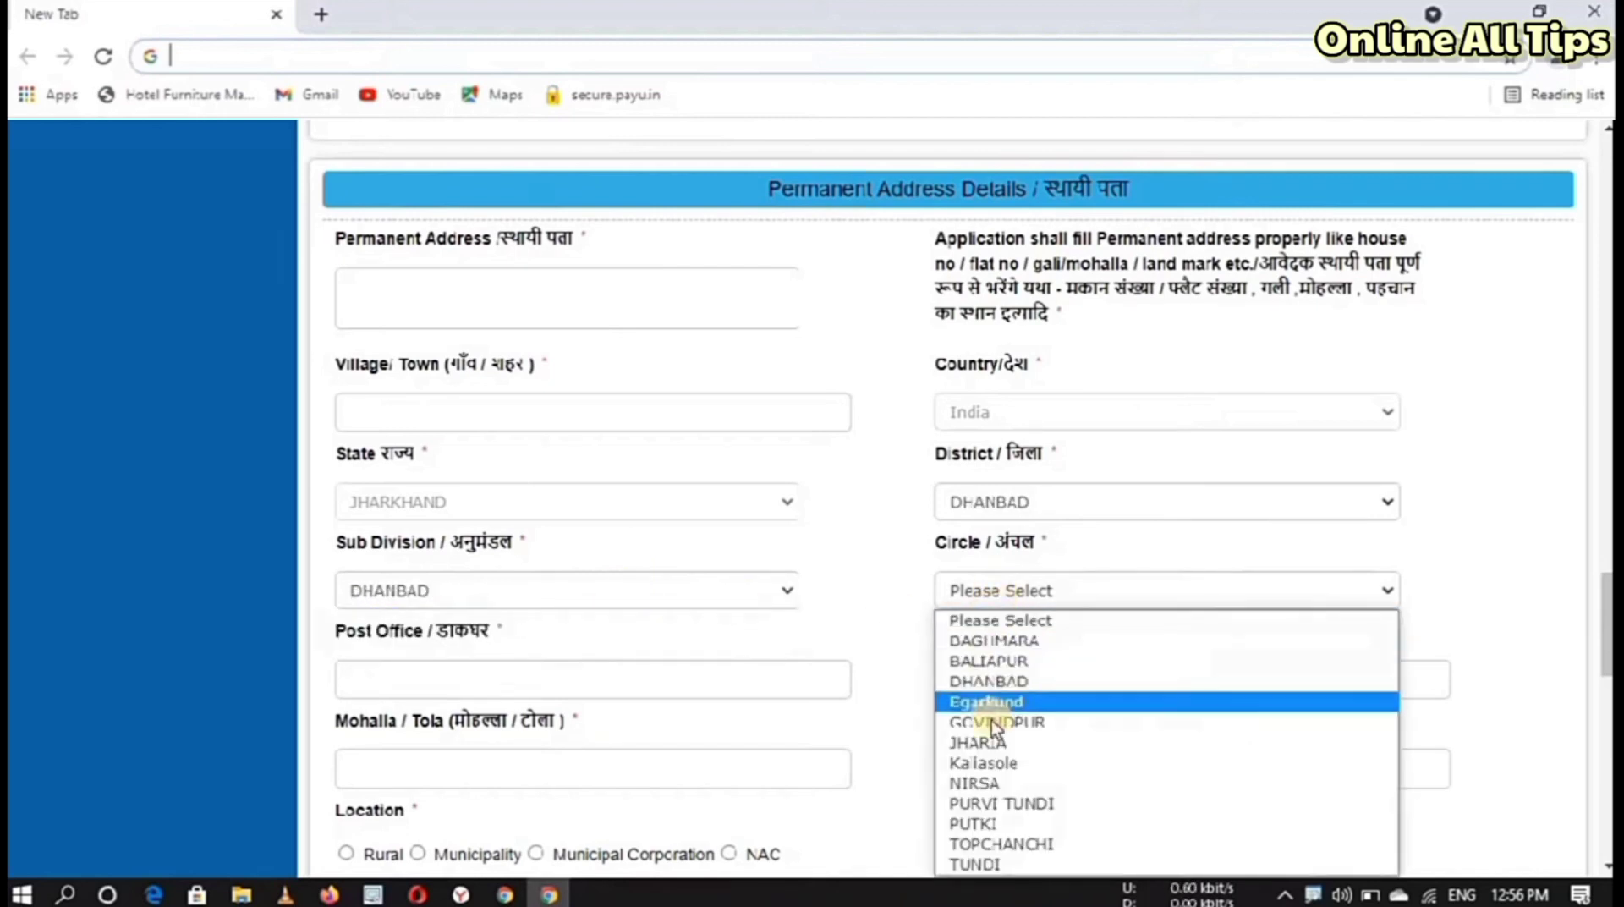
{"action": "left_click", "coordinate": [997, 742]}
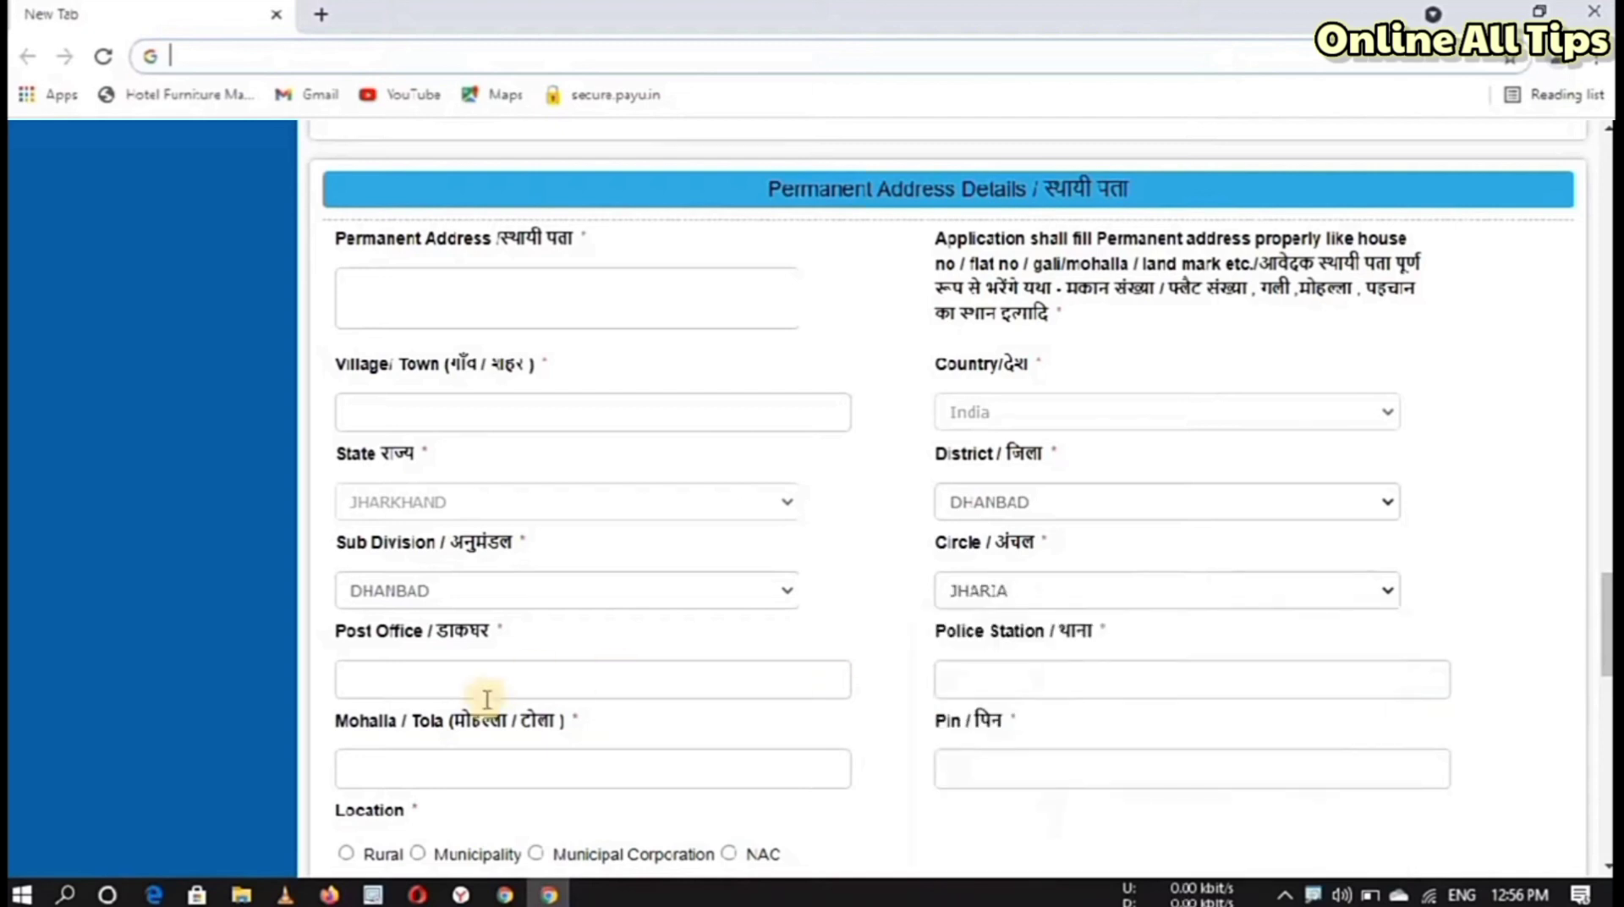
Step: Move through the post office, police station, Mohalla / Tola and pin code fields, dismissing saved suggestions
{"action": "left_click", "coordinate": [479, 693]}
{"action": "left_click", "coordinate": [1041, 679]}
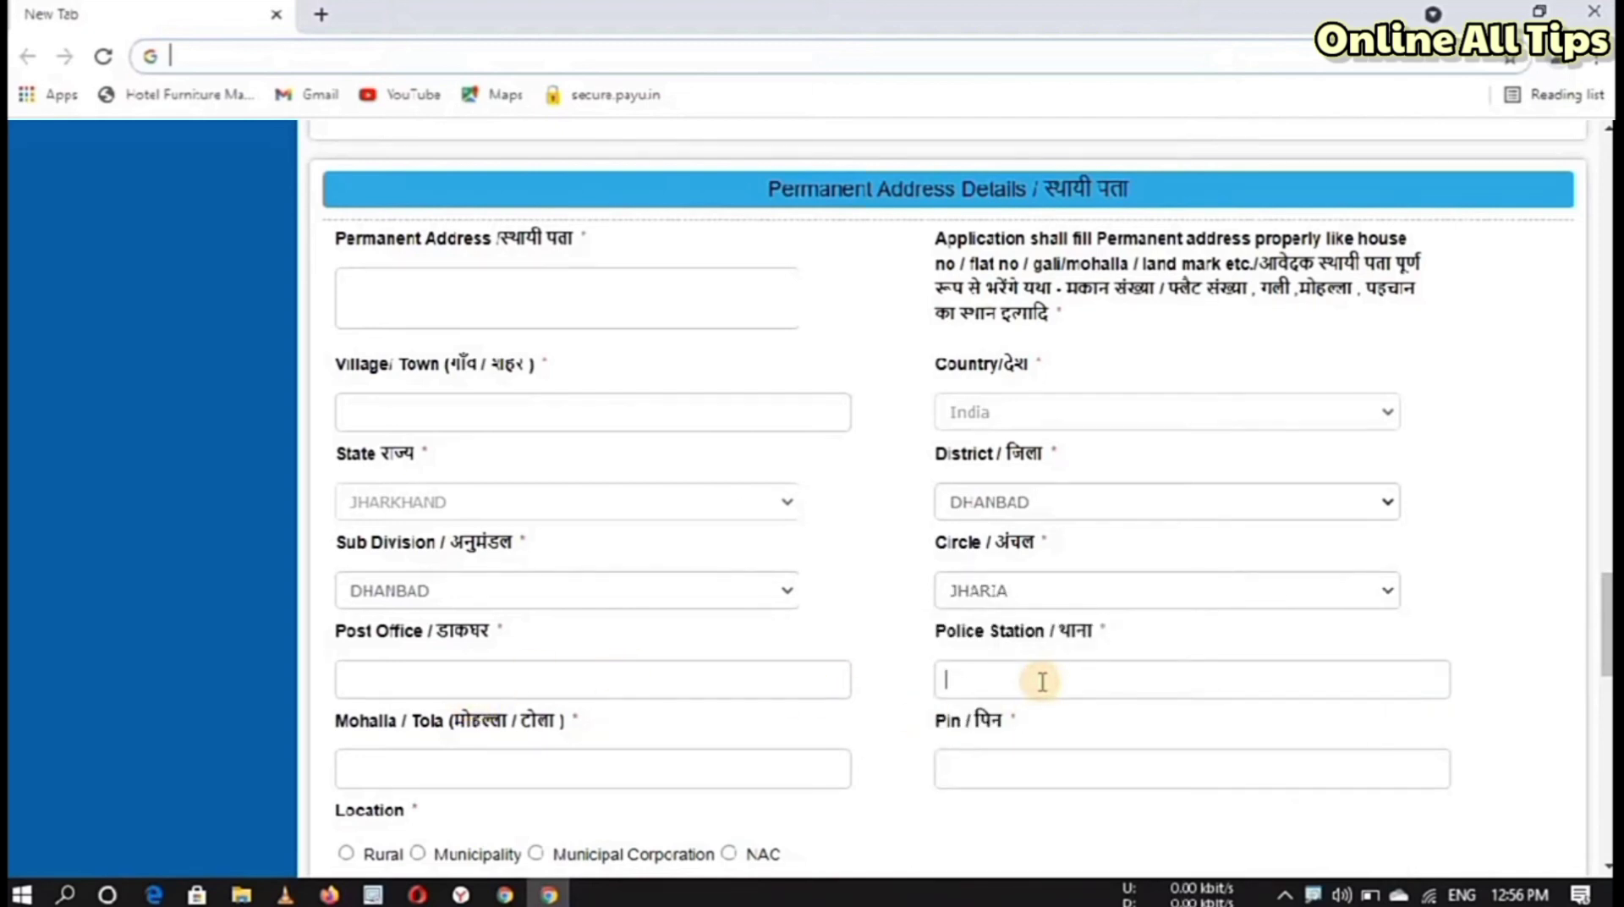
{"action": "left_click_drag", "start_coordinate": [1607, 625], "coordinate": [1607, 676]}
{"action": "left_click", "coordinate": [352, 369]}
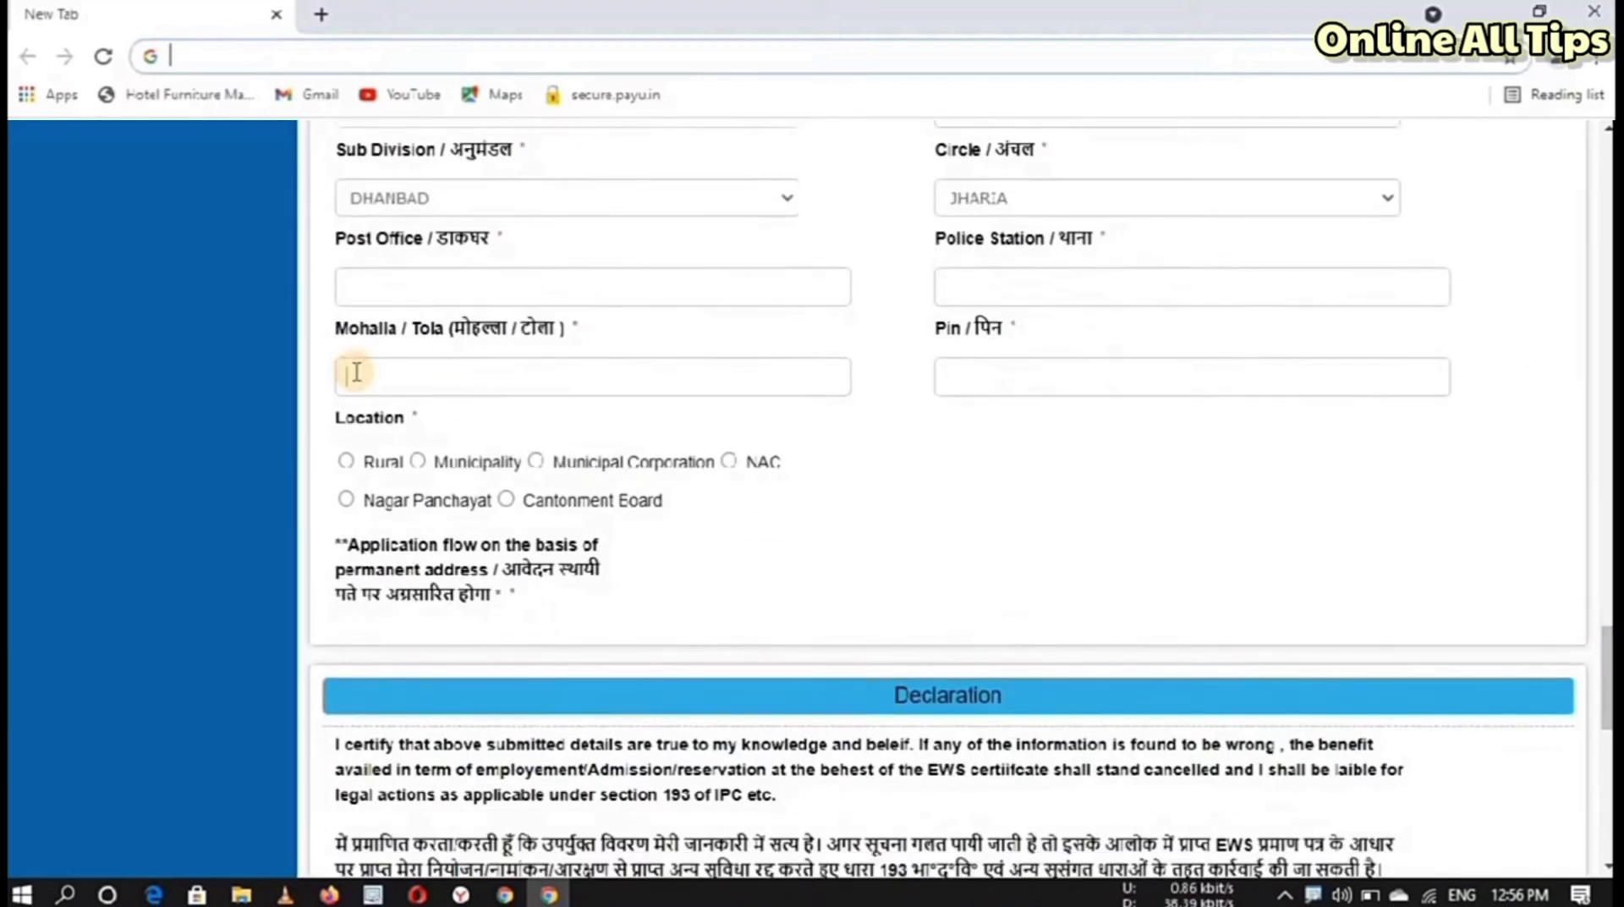
{"action": "left_click", "coordinate": [954, 377]}
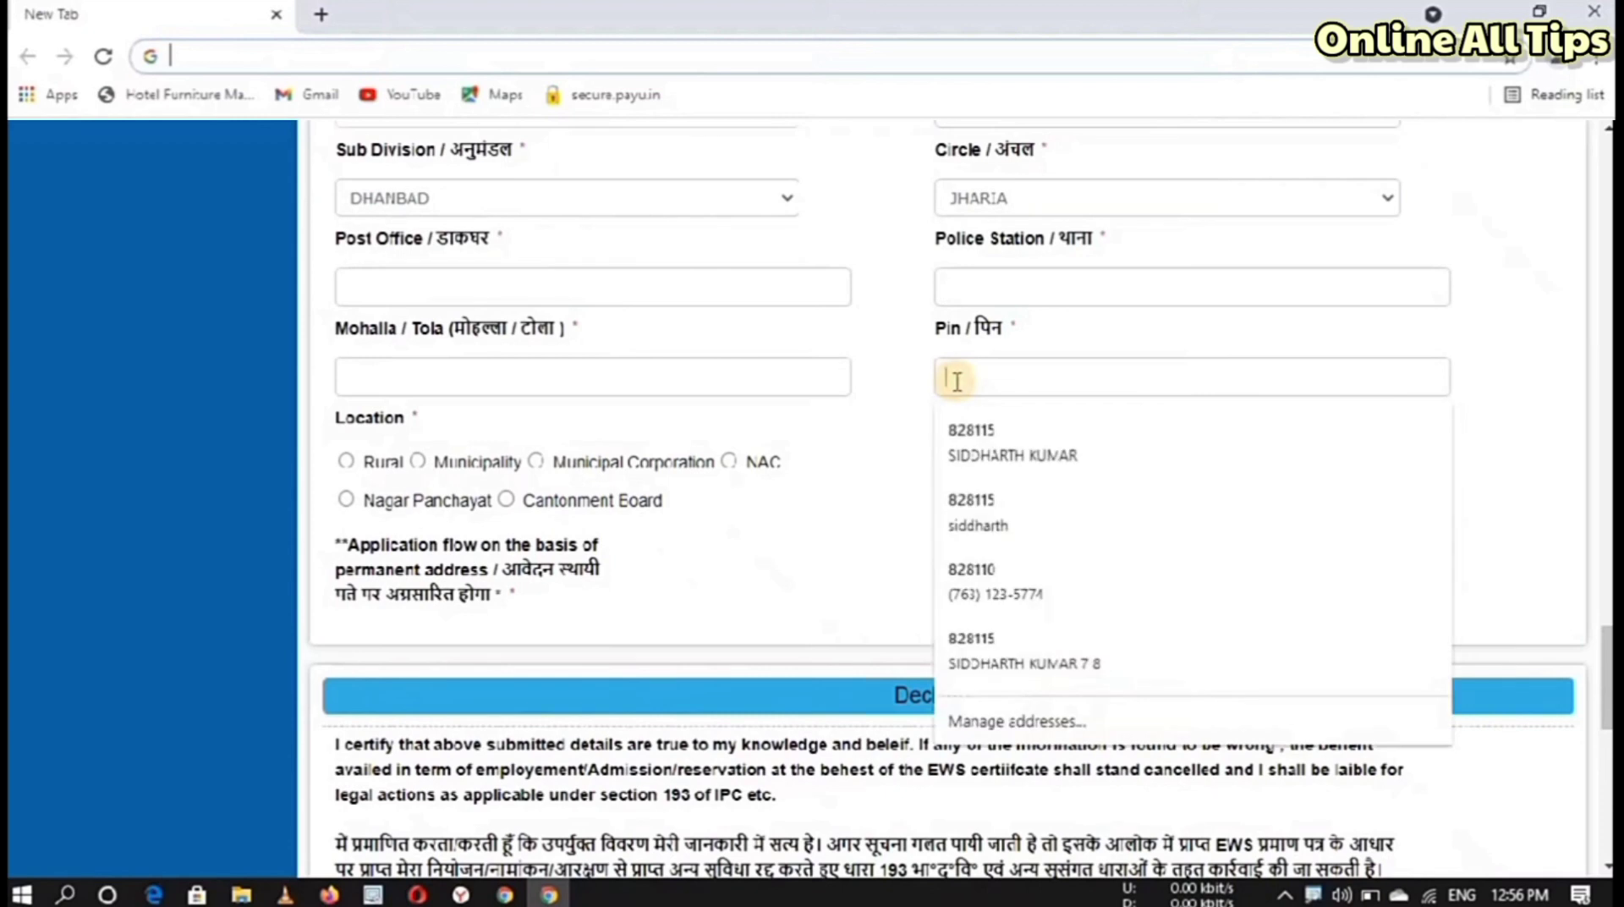
{"action": "left_click", "coordinate": [808, 440]}
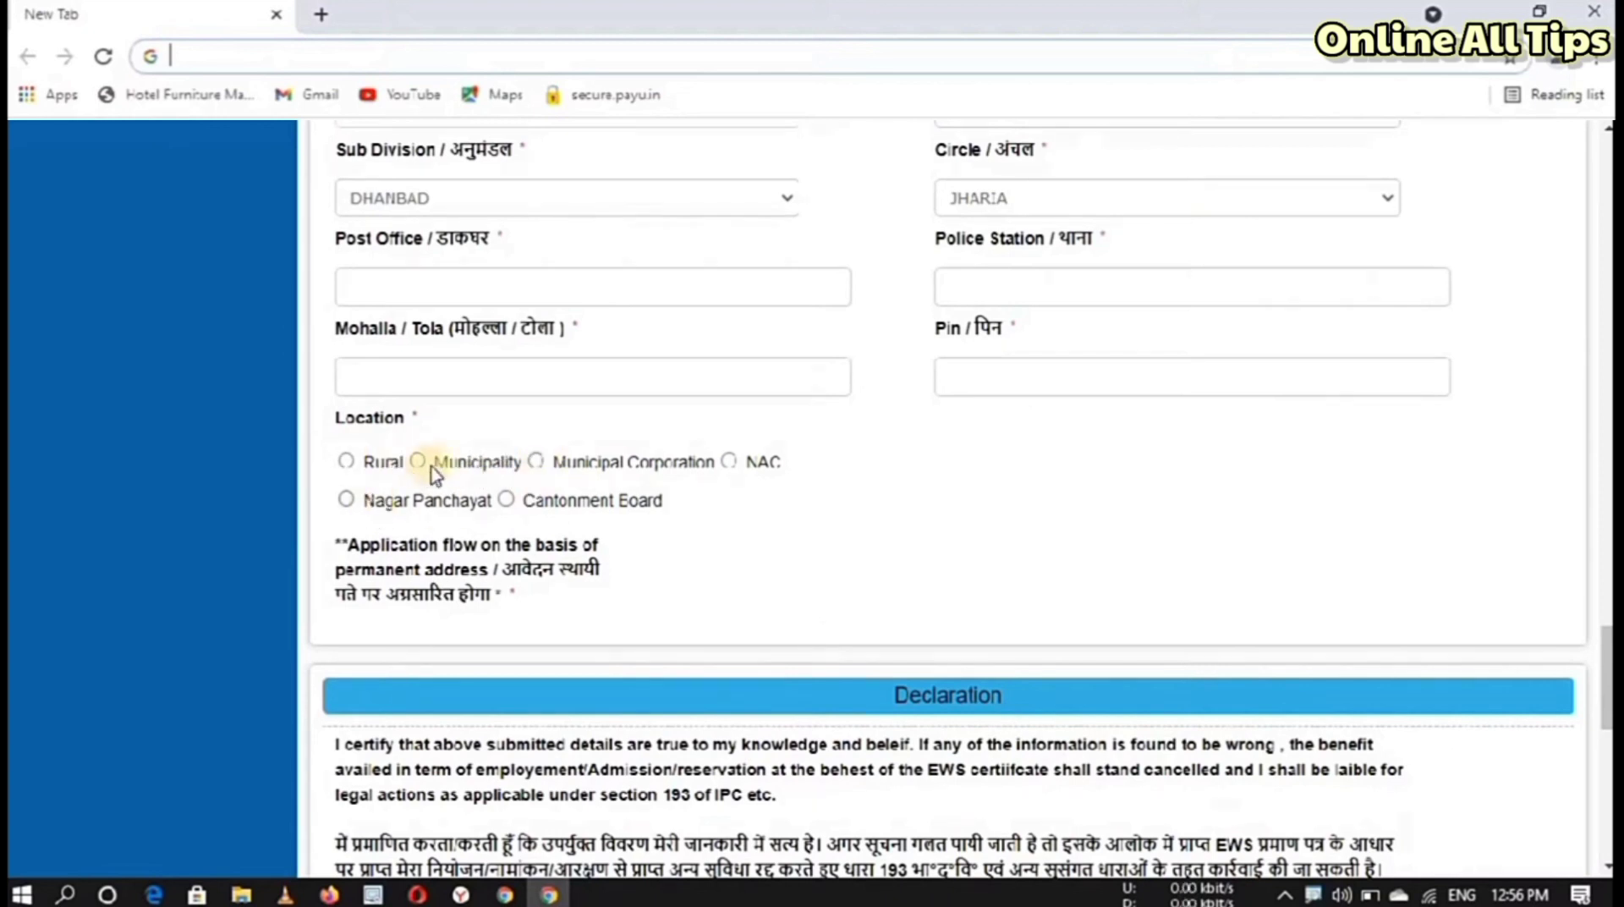
Step: Mark the location as Municipal Corporation, choose Dhanbad, and pick the applicant's ward
{"action": "left_click", "coordinate": [560, 461]}
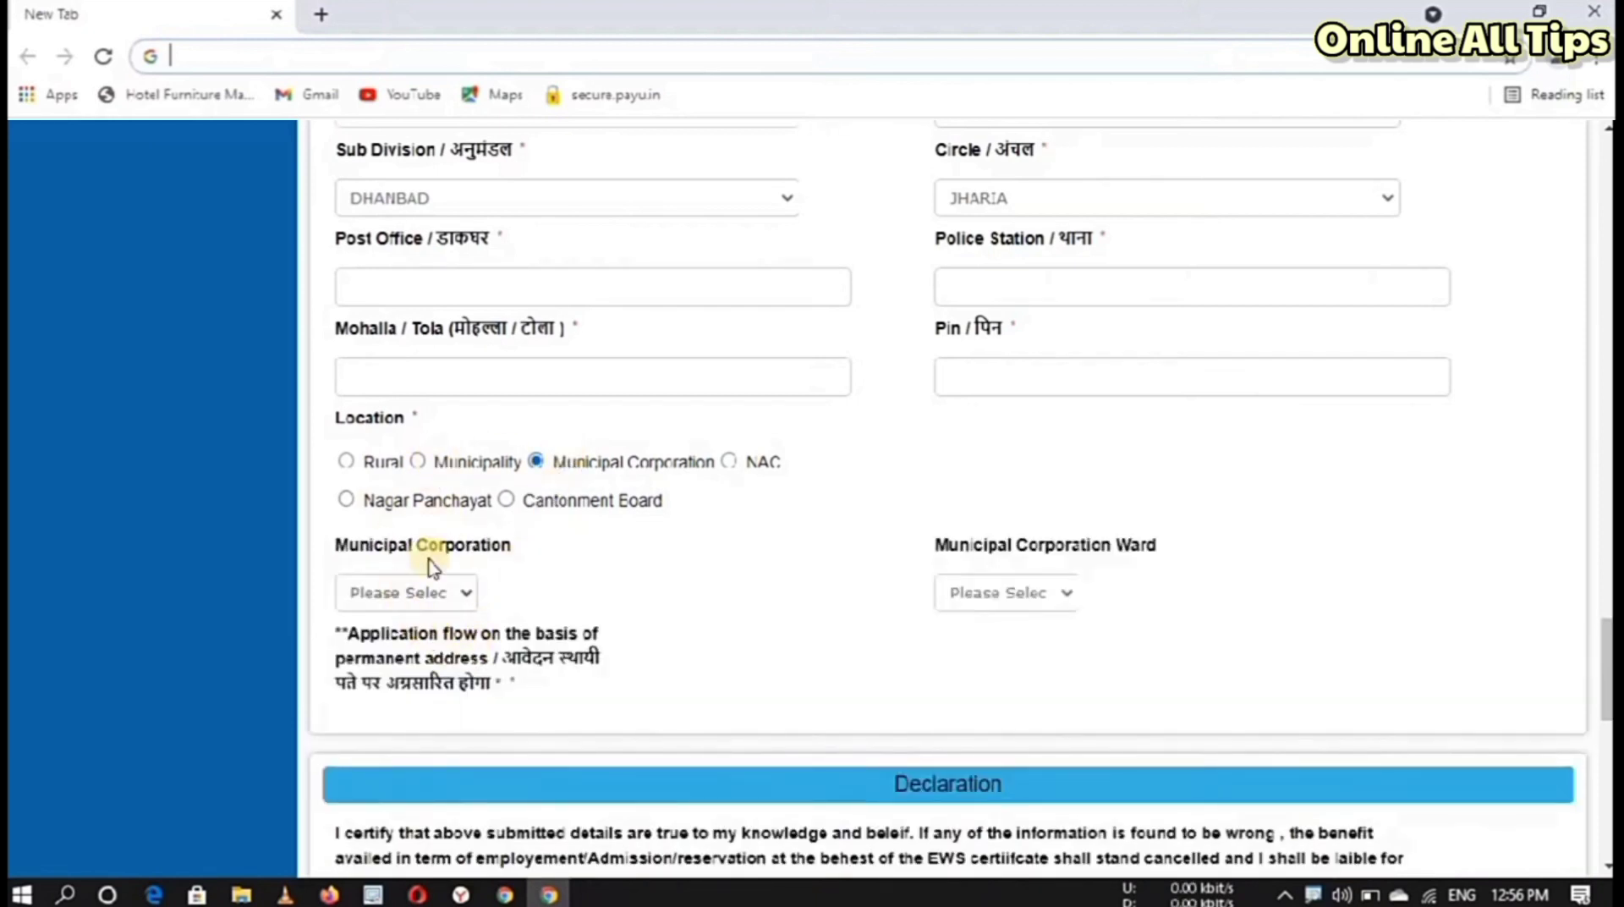
{"action": "left_click", "coordinate": [365, 587]}
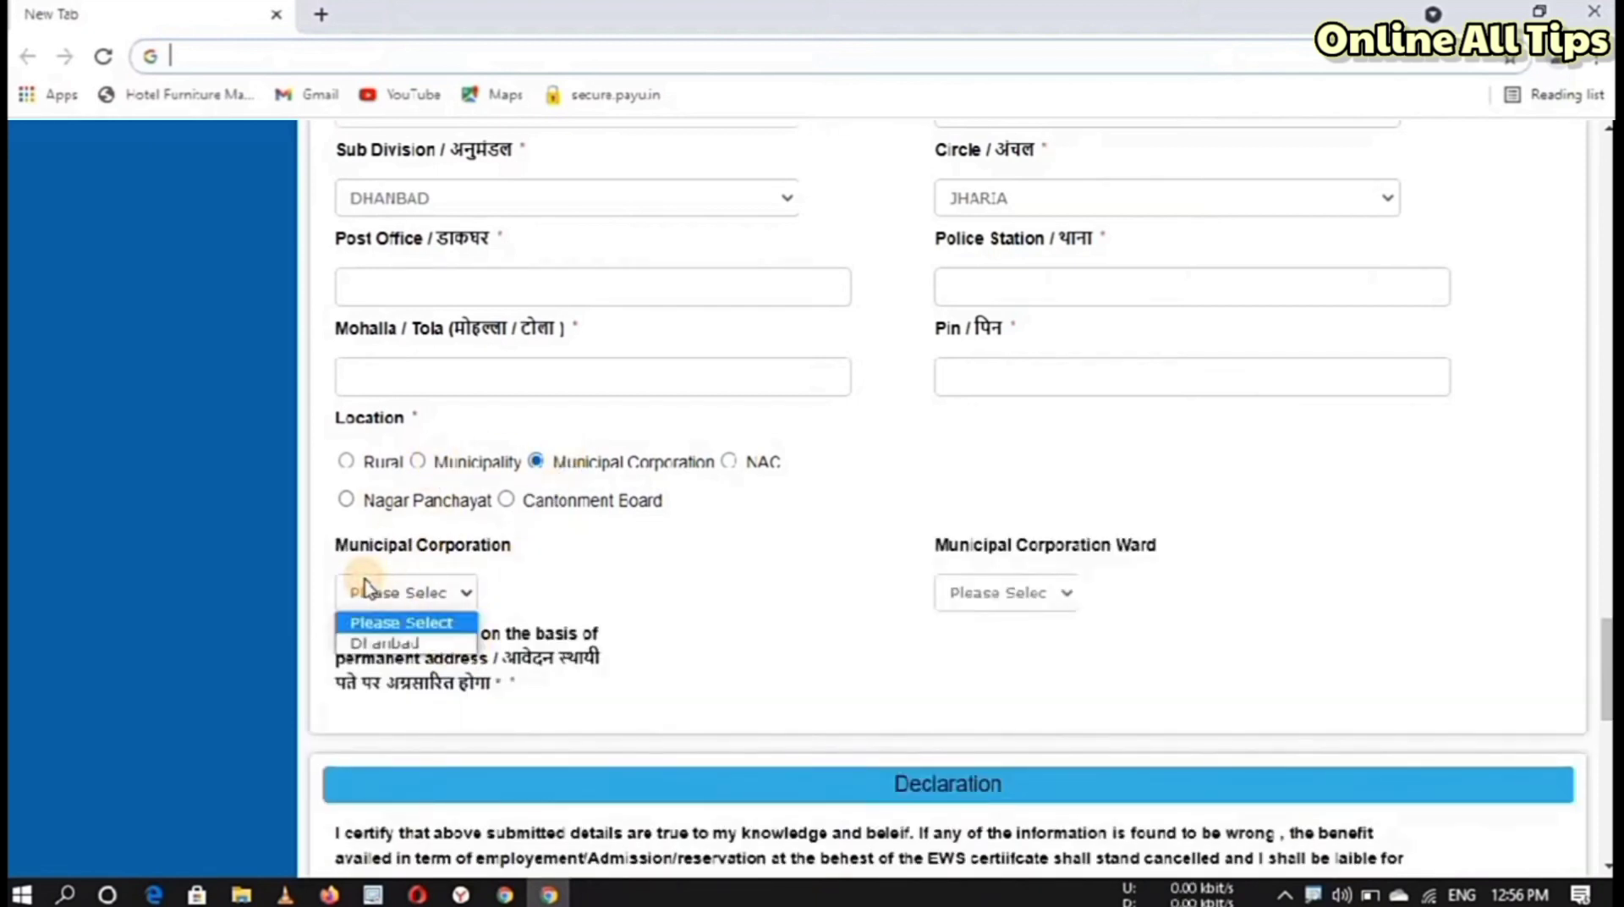
{"action": "left_click", "coordinate": [363, 644]}
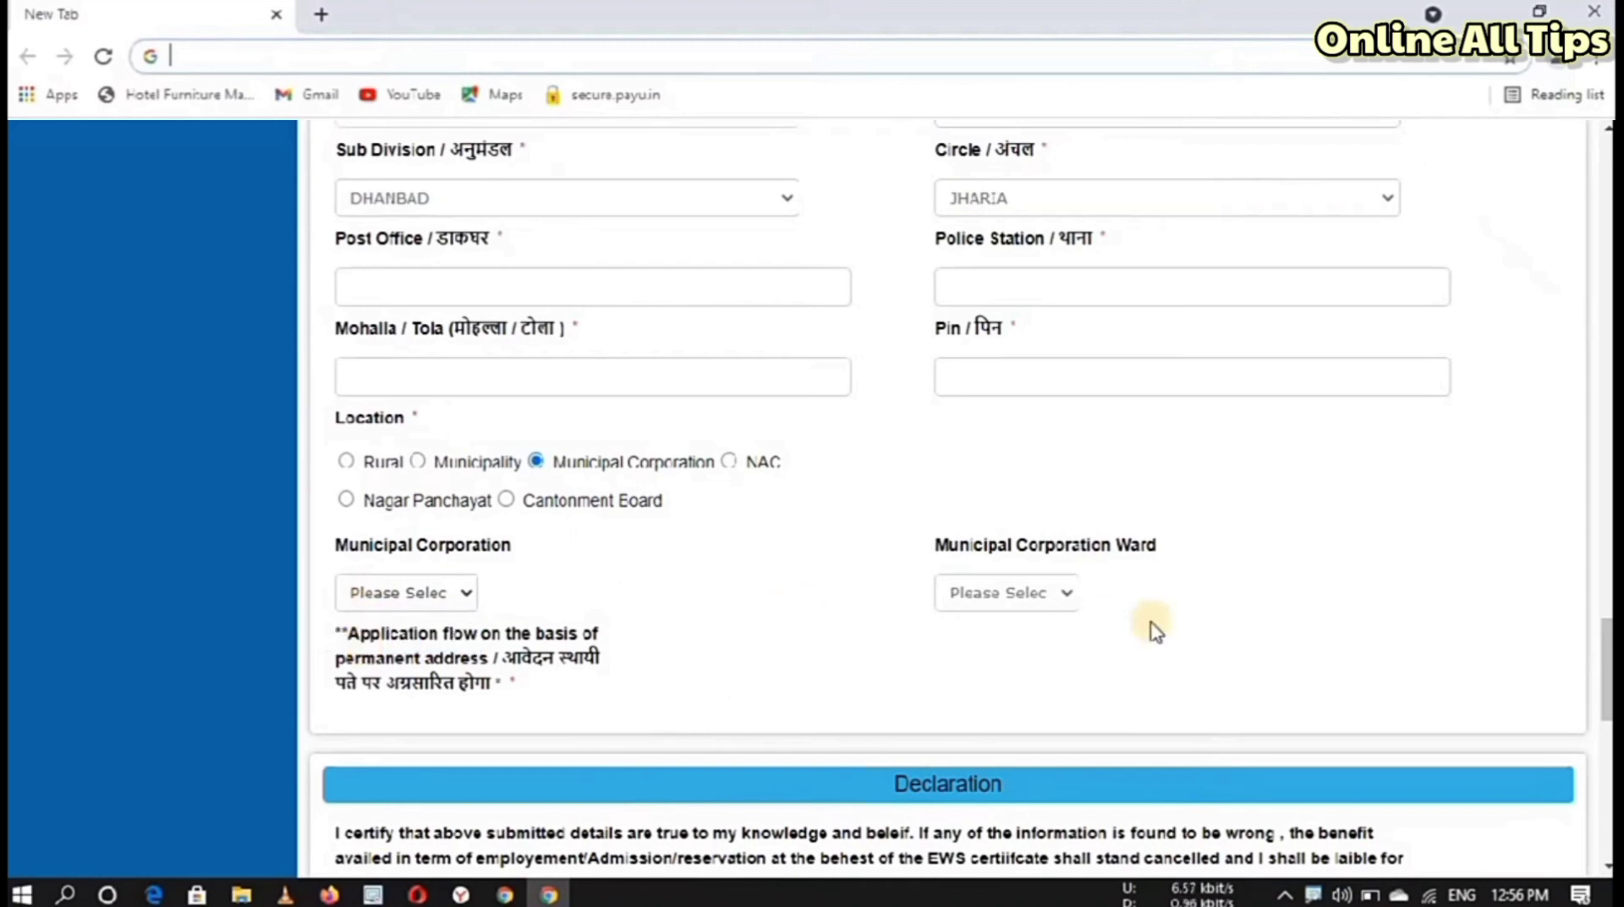
{"action": "left_click", "coordinate": [960, 590]}
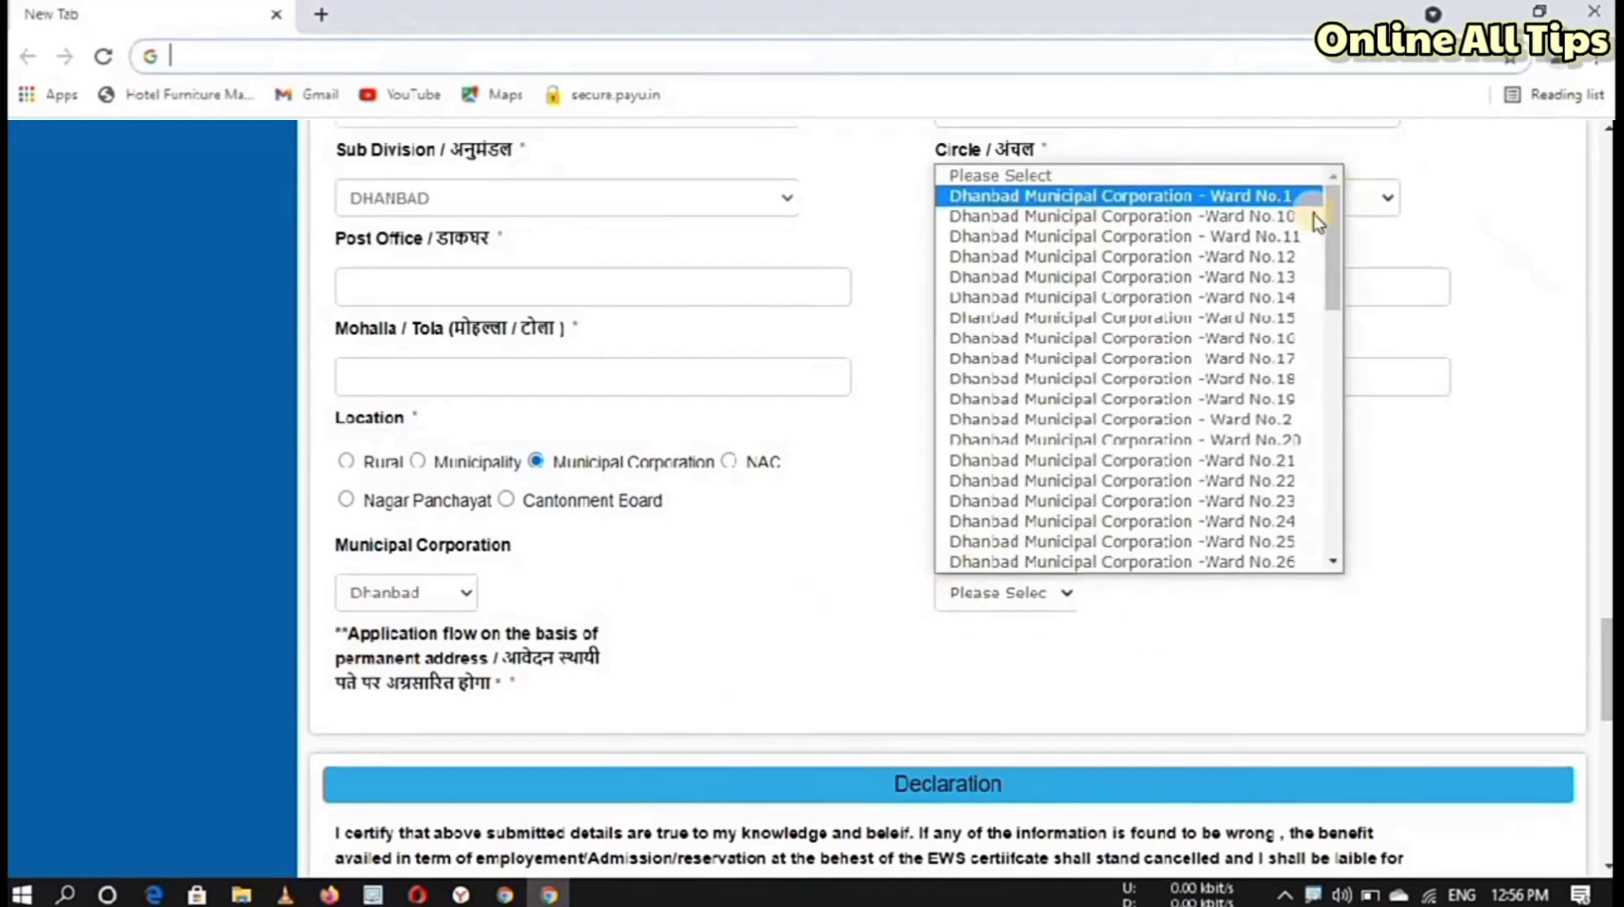
{"action": "left_click_drag", "start_coordinate": [1332, 211], "coordinate": [1322, 378]}
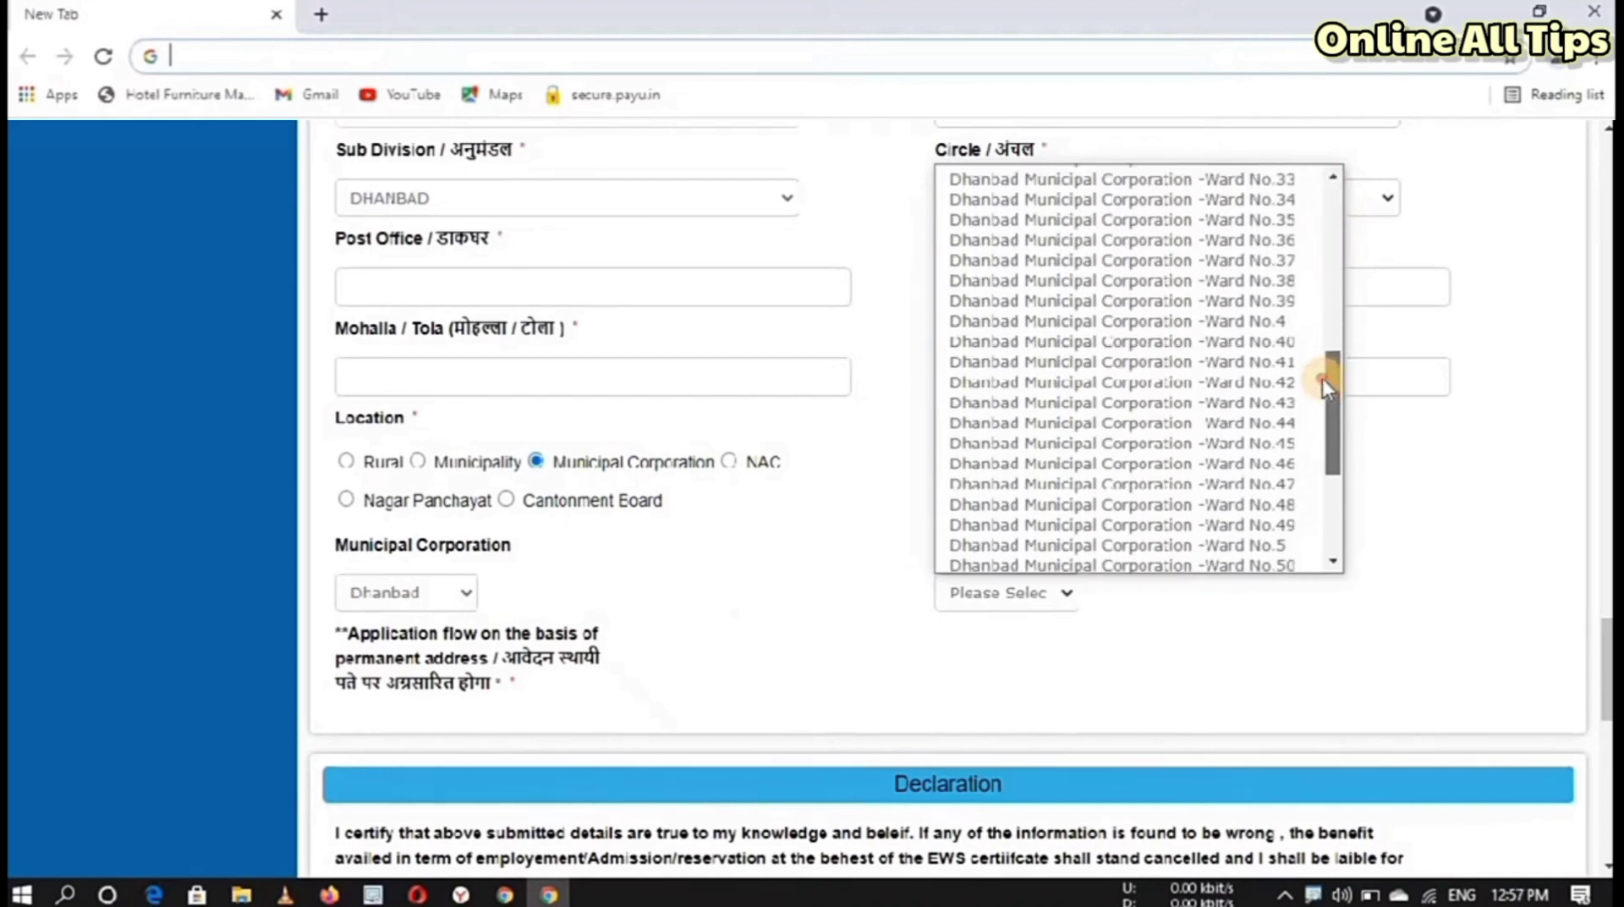
{"action": "left_click", "coordinate": [1237, 502]}
Step: Keep consent to share contact details as Yes and scroll down to the captcha
{"action": "scroll", "coordinate": [646, 628], "scroll_direction": "down", "scroll_amount": 6}
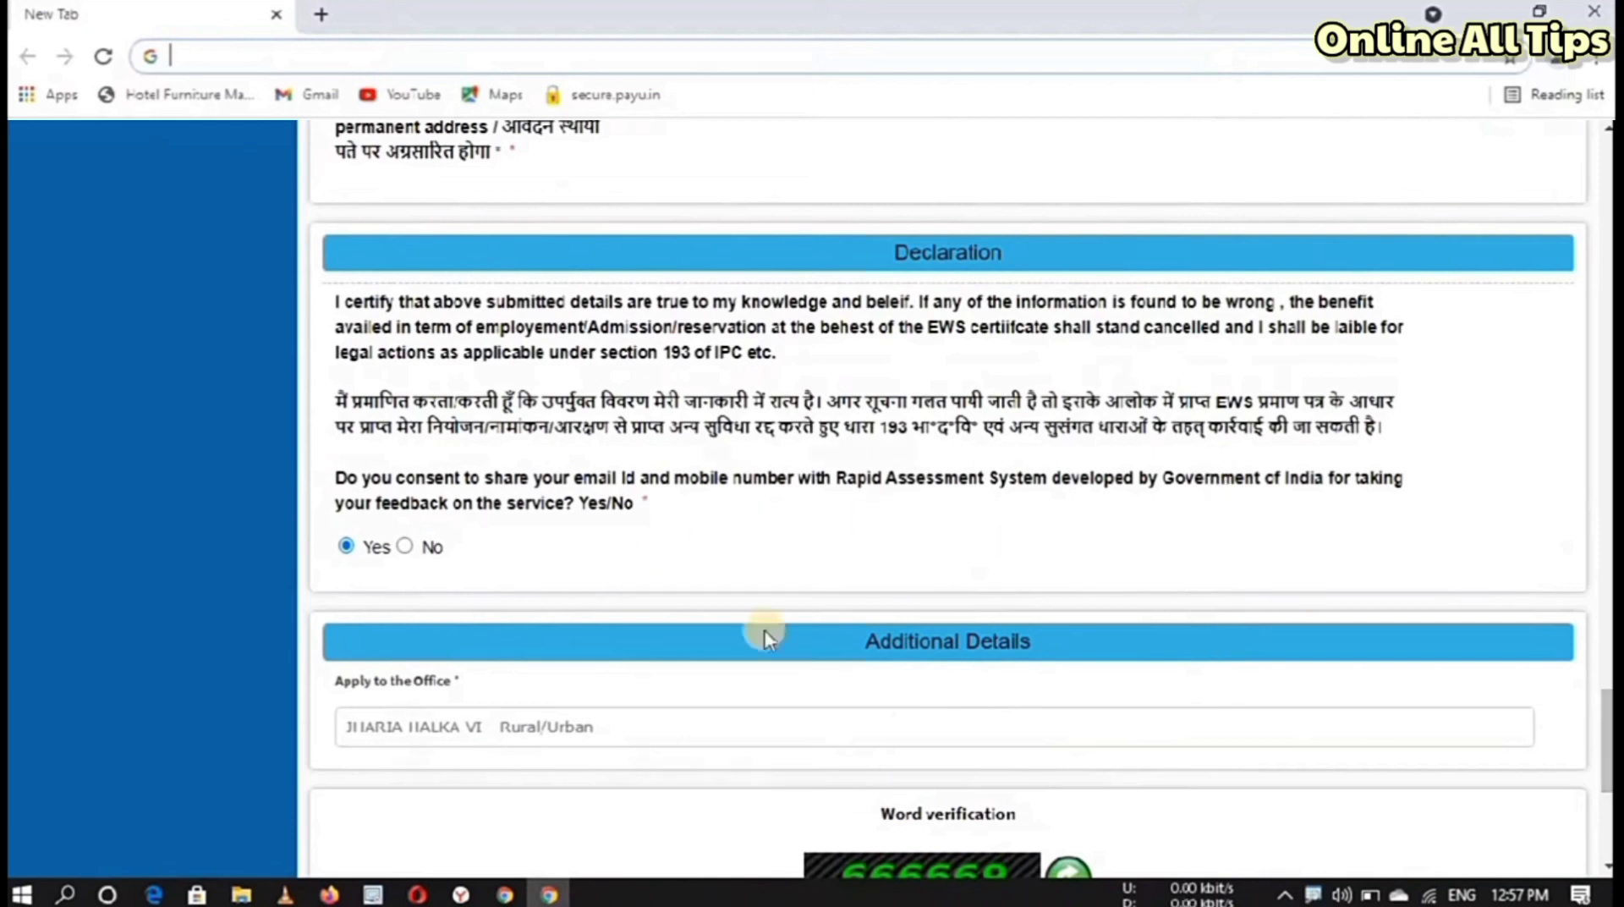
{"action": "left_click", "coordinate": [362, 554]}
{"action": "scroll", "coordinate": [1193, 410], "scroll_direction": "down", "scroll_amount": 4}
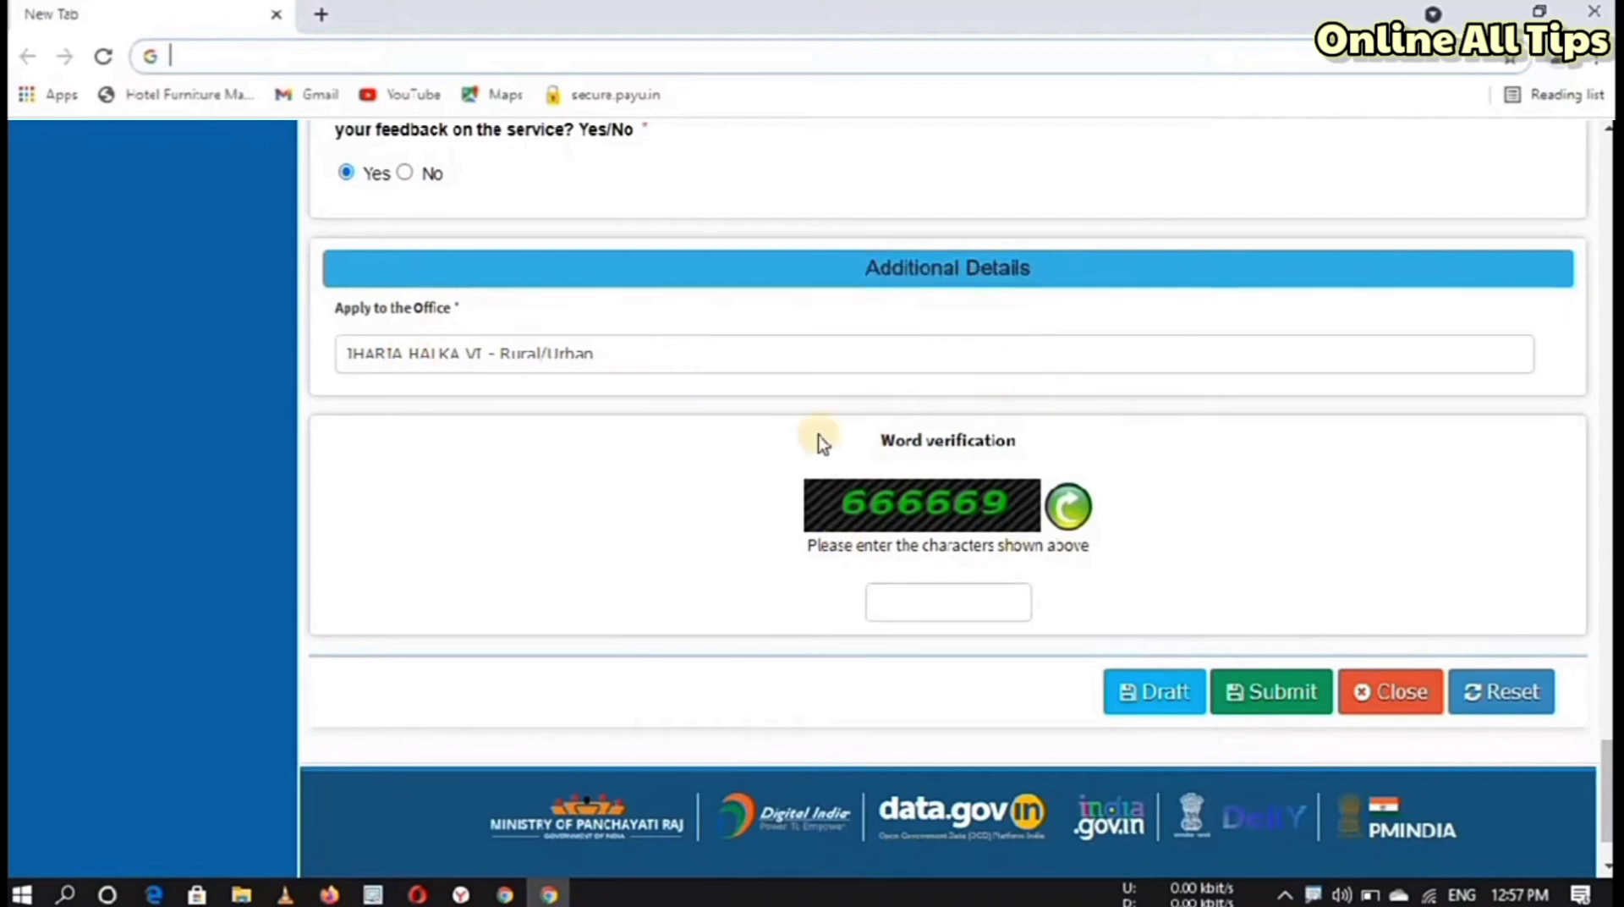
Step: Enter the word verification characters and save the EWS application as a draft
{"action": "left_click", "coordinate": [899, 585]}
{"action": "left_click", "coordinate": [1143, 689]}
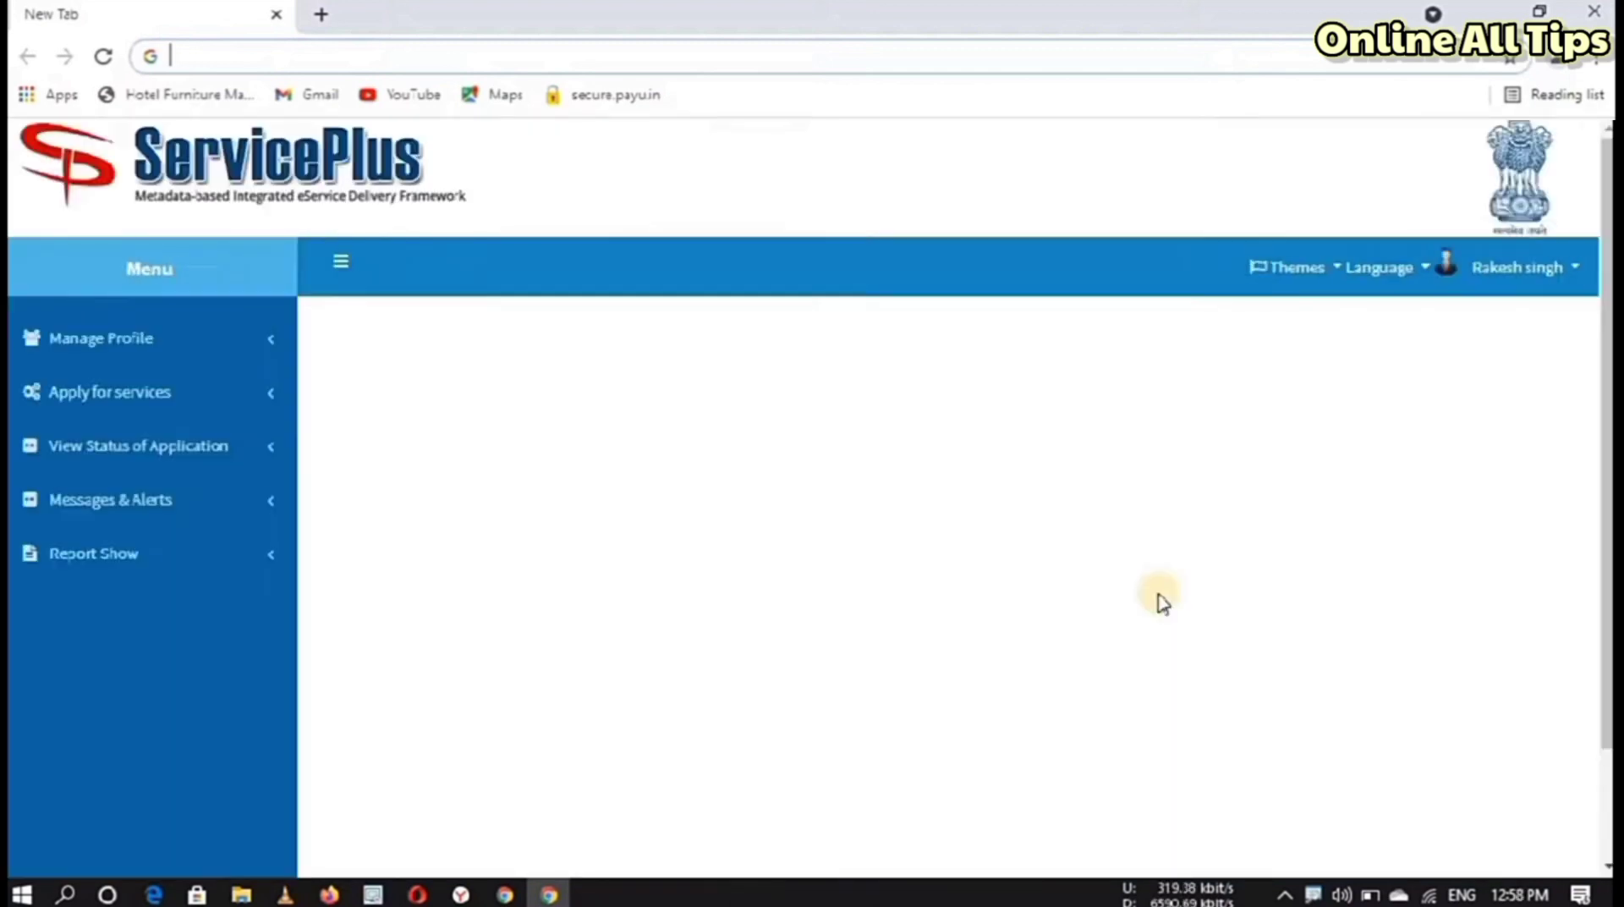
{"action": "left_click", "coordinate": [1268, 592]}
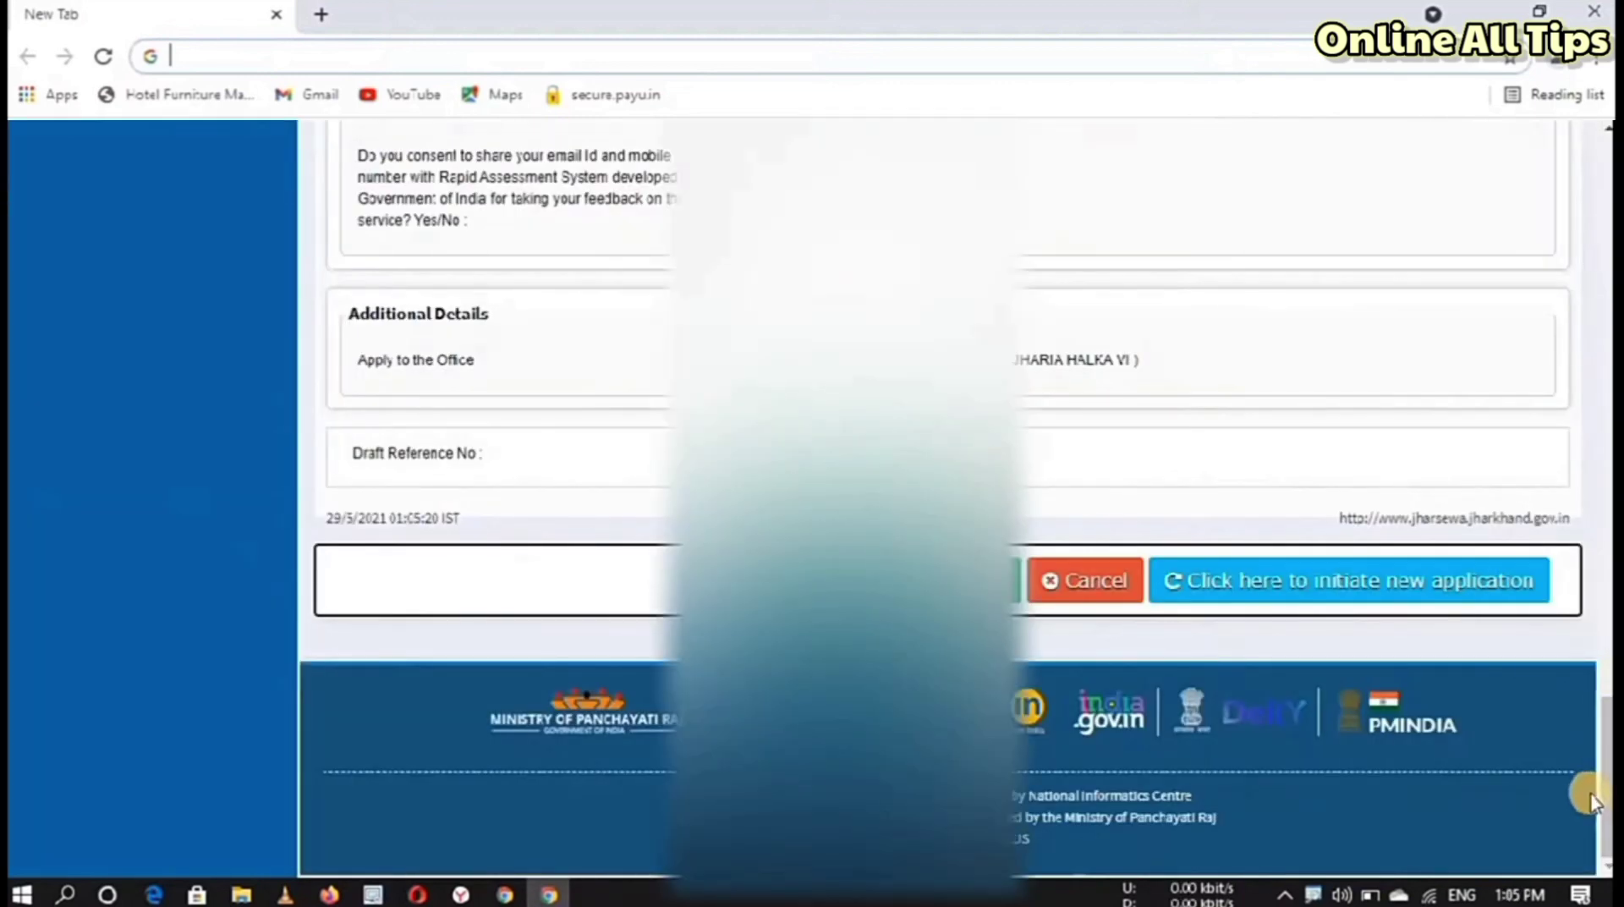
Step: Review the saved draft summary down to the Attach Annexure and Edit buttons
{"action": "scroll", "coordinate": [1585, 786], "scroll_direction": "up", "scroll_amount": 1}
{"action": "scroll", "coordinate": [956, 499], "scroll_direction": "up", "scroll_amount": 20}
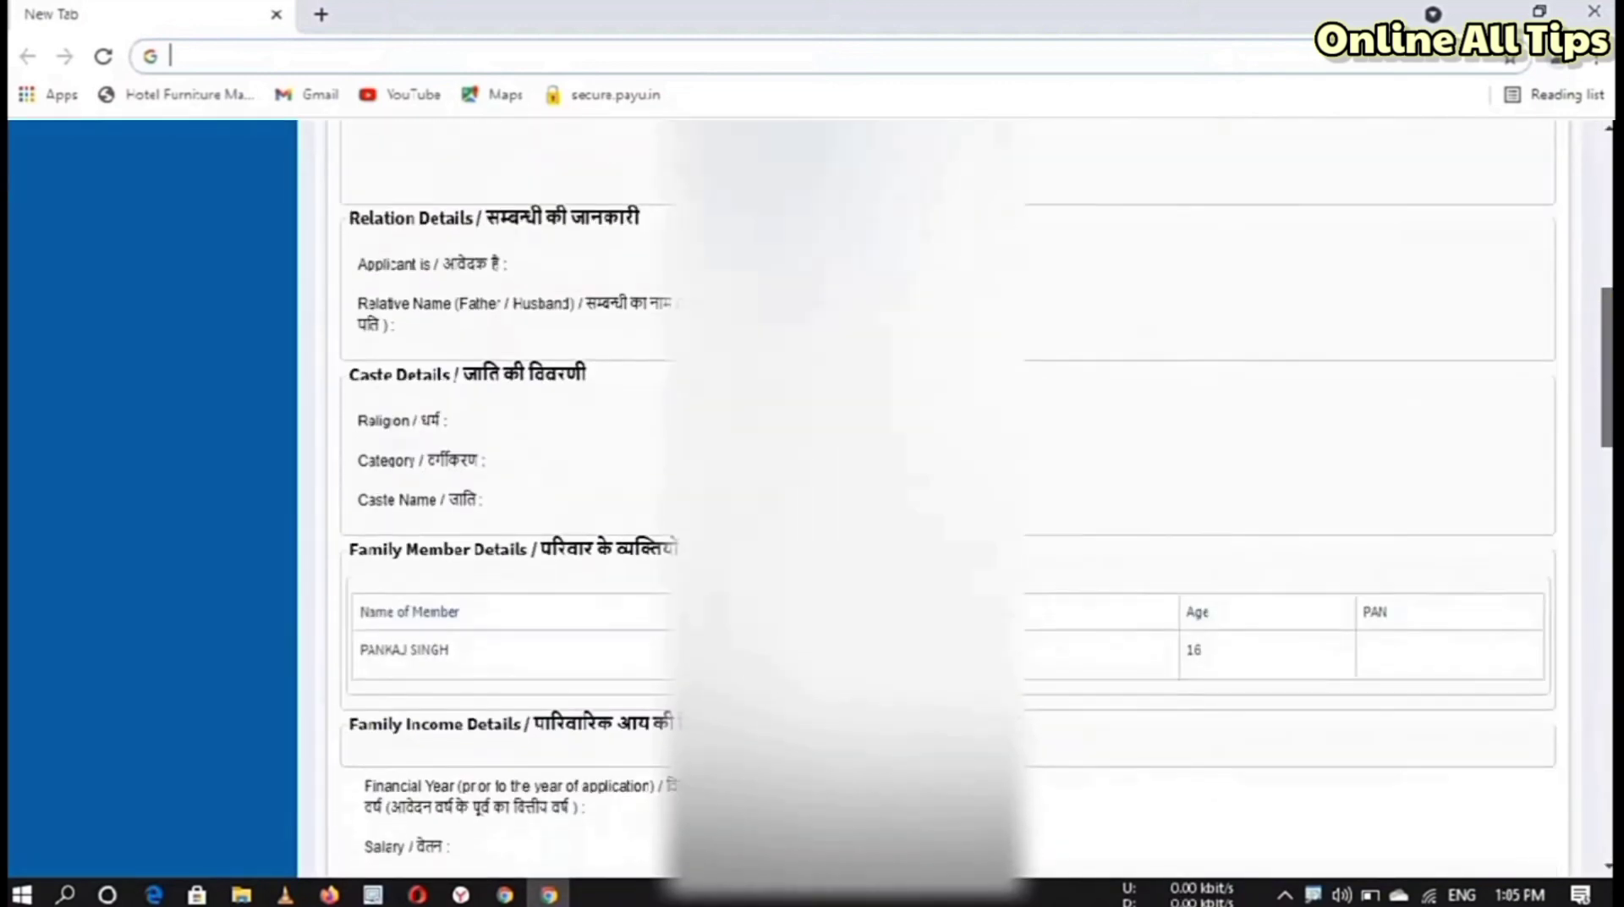
{"action": "scroll", "coordinate": [956, 499], "scroll_direction": "down", "scroll_amount": 20}
{"action": "scroll", "coordinate": [956, 499], "scroll_direction": "down", "scroll_amount": 3}
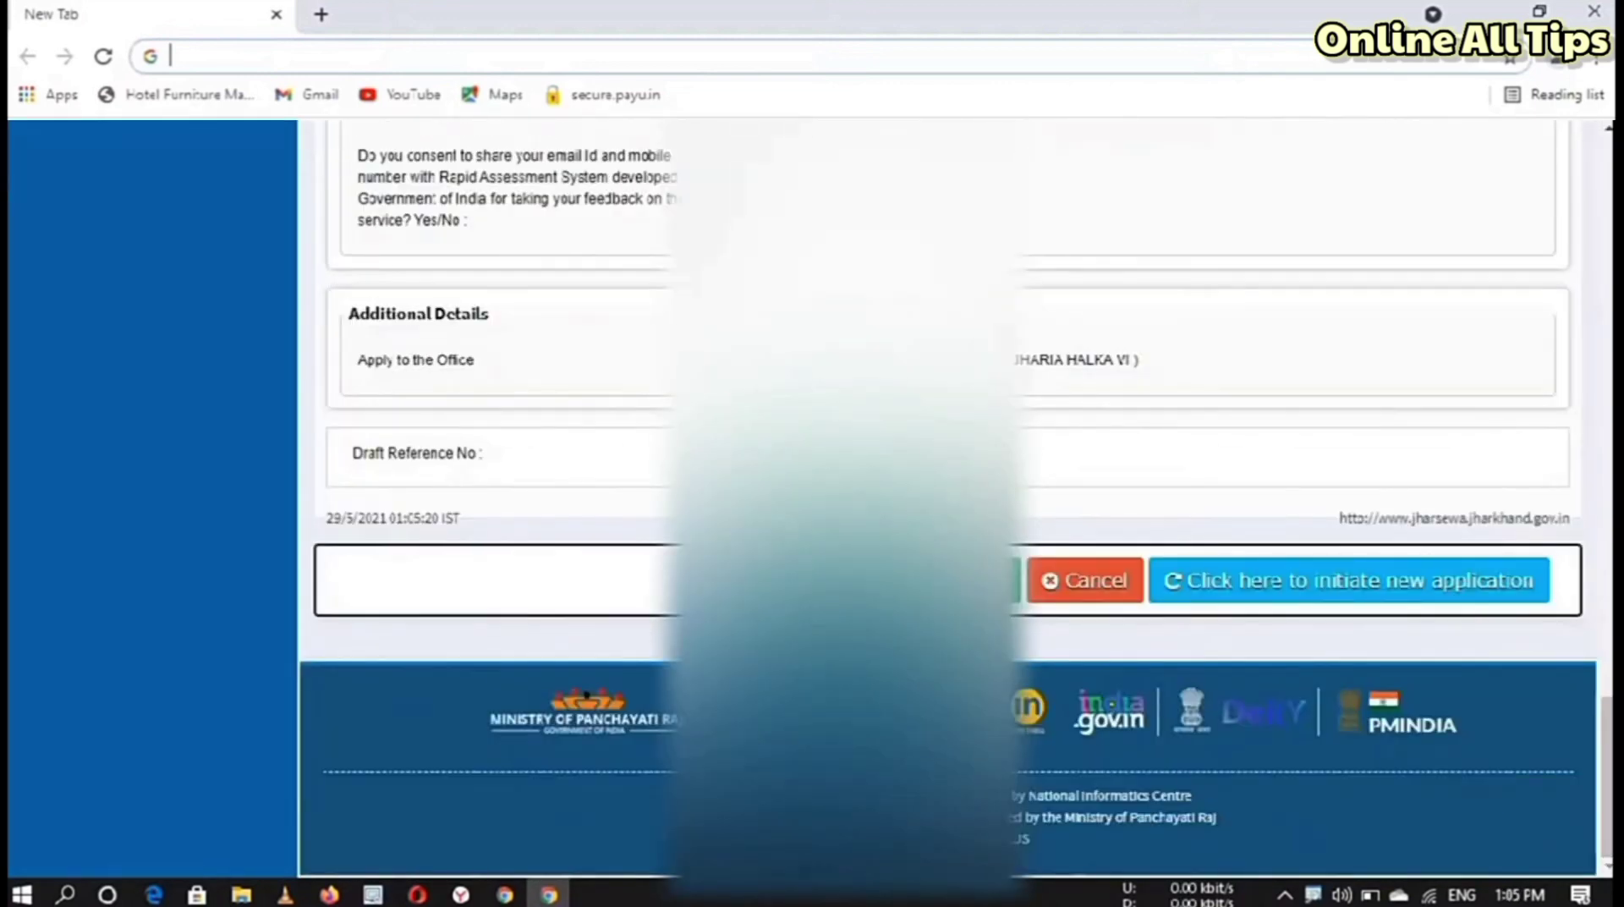
{"action": "left_click", "coordinate": [1057, 598]}
{"action": "left_click", "coordinate": [975, 588]}
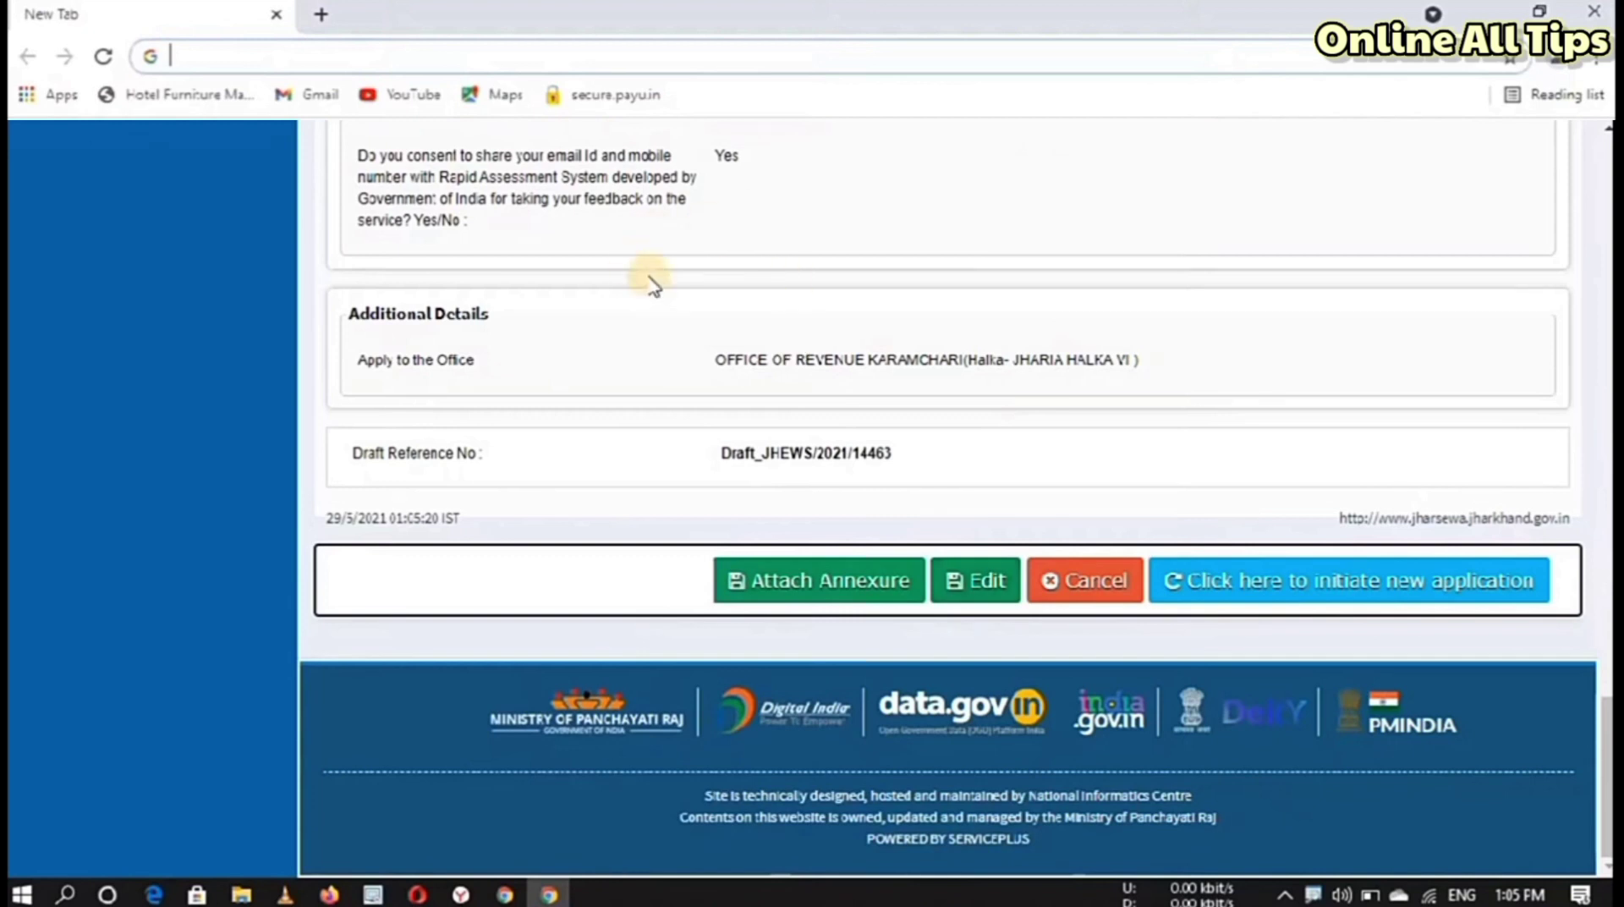
Step: On the enclosures page, attach aa2.jpg as the Aadhar Card identity proof
{"action": "left_click", "coordinate": [819, 591]}
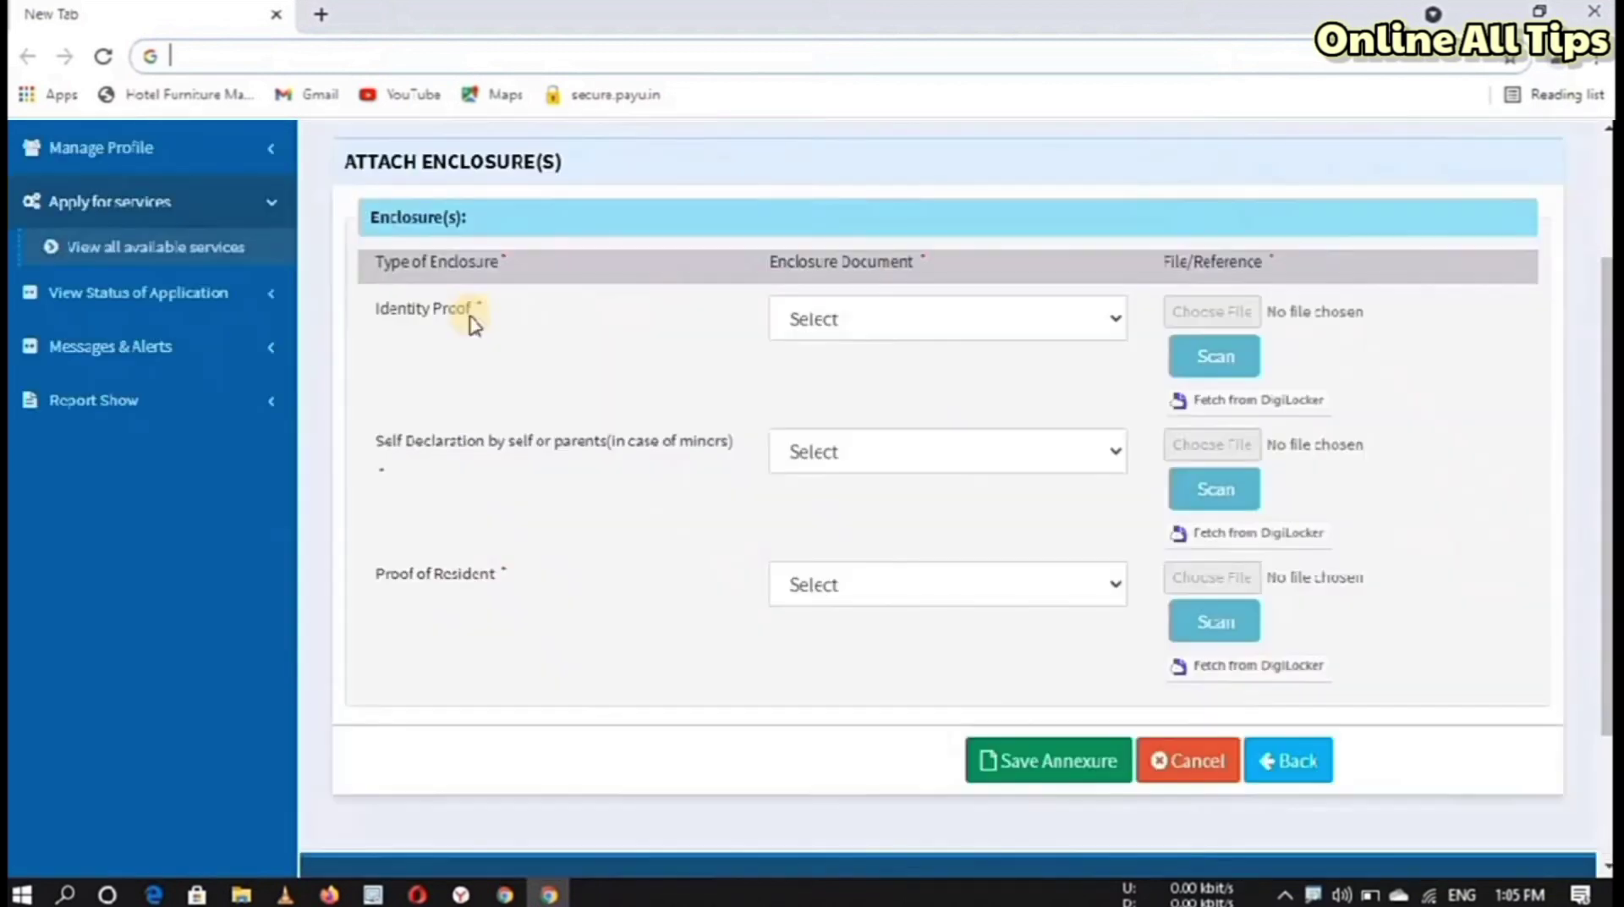
{"action": "left_click", "coordinate": [868, 336]}
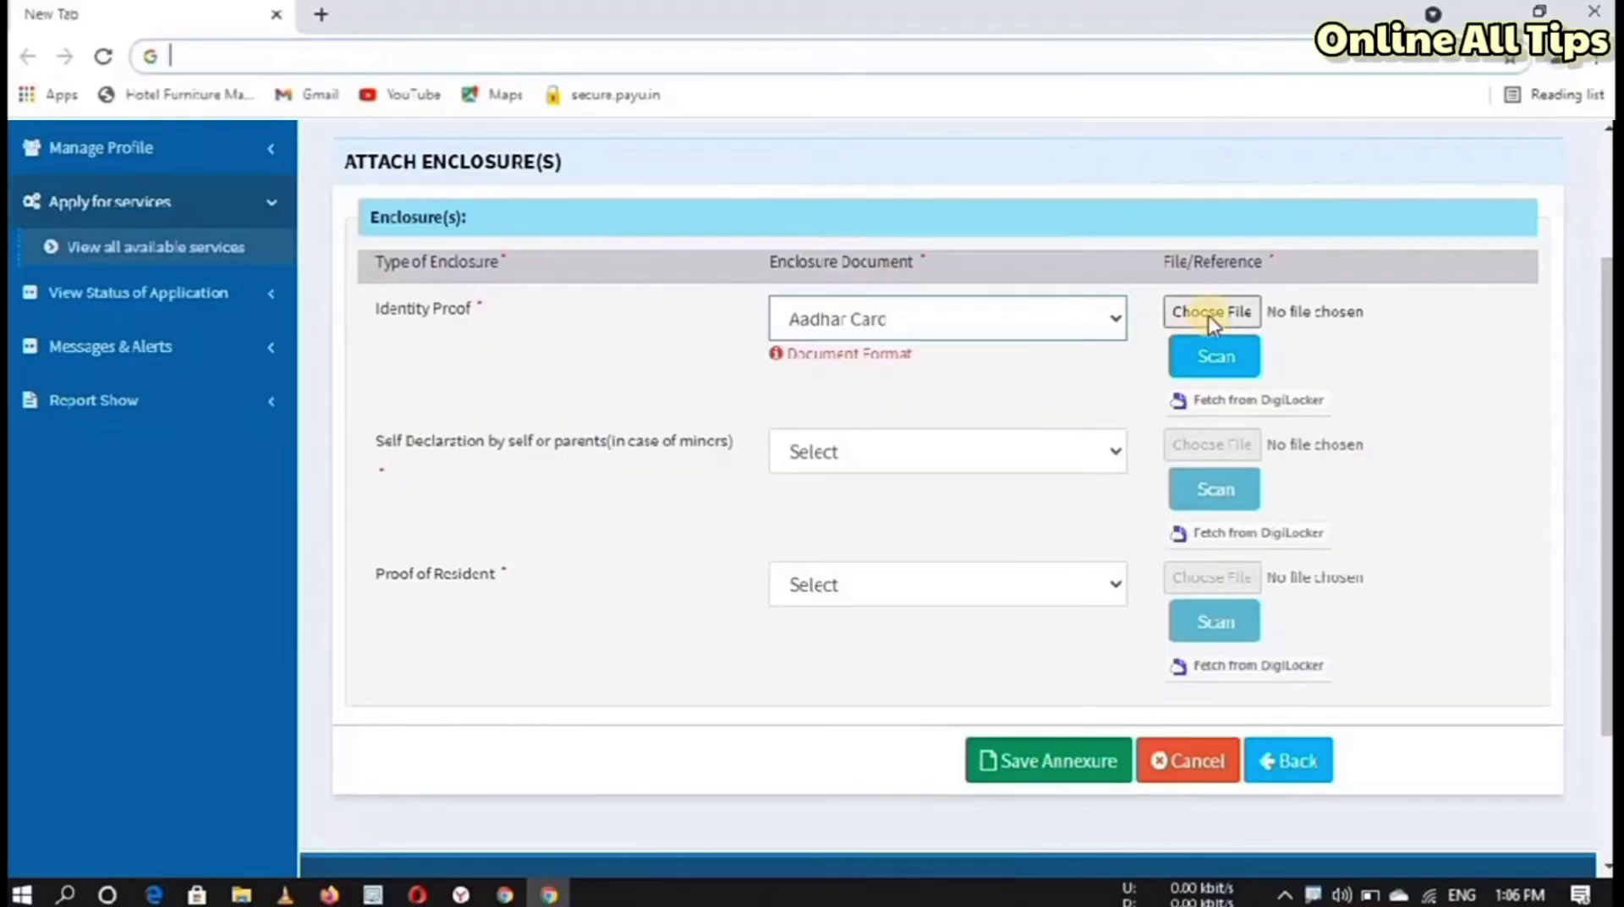
{"action": "left_click", "coordinate": [1208, 315]}
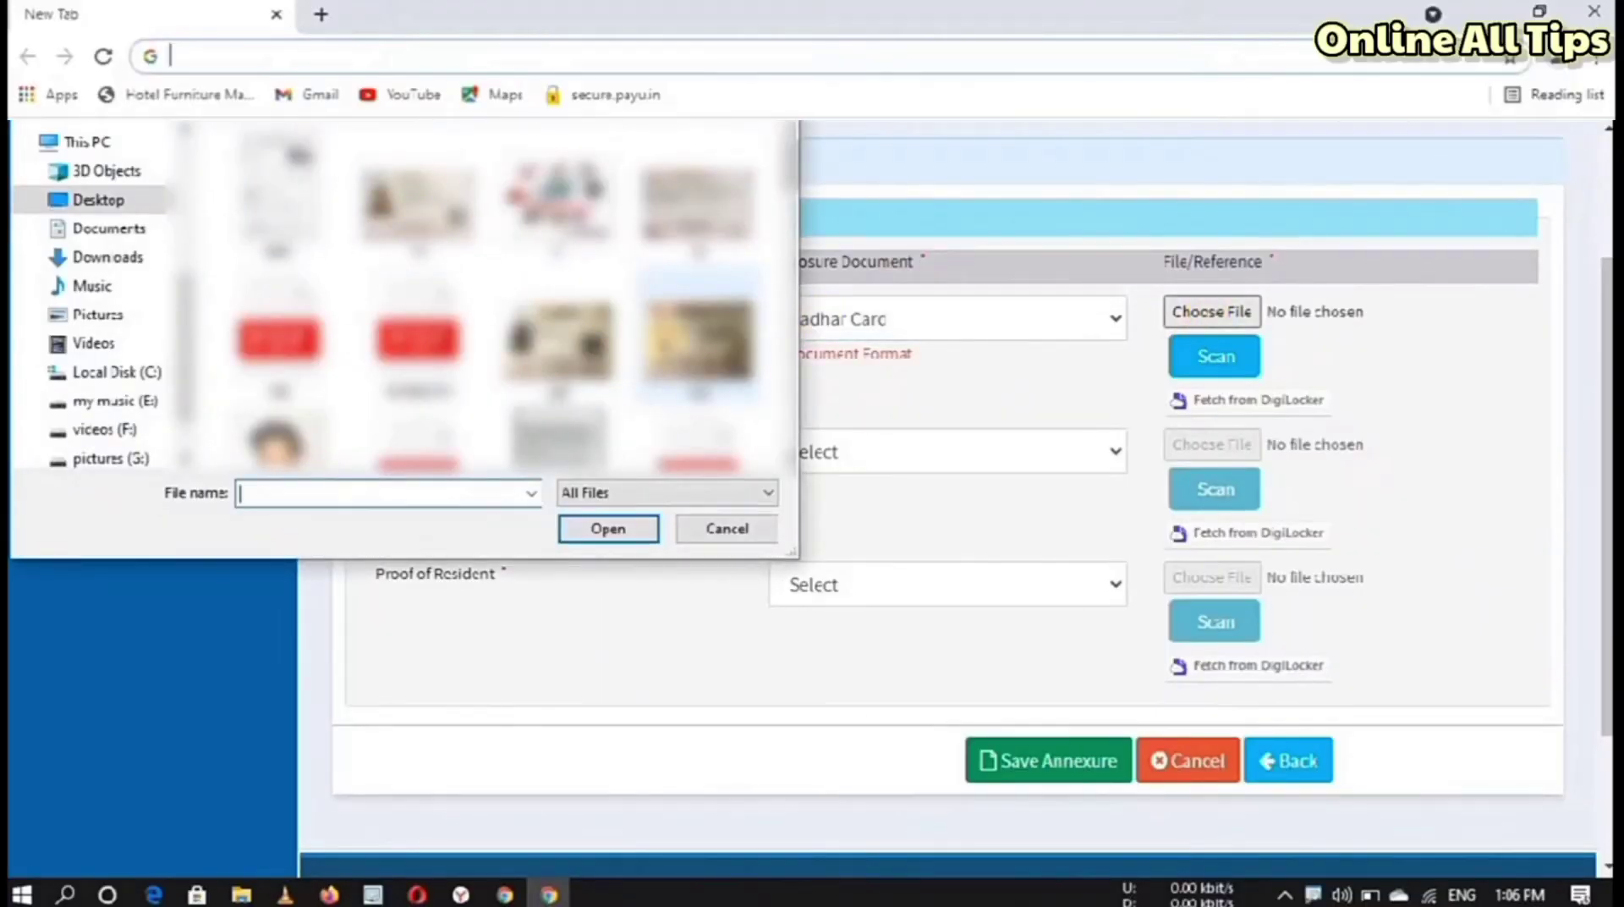
{"action": "double_click", "coordinate": [698, 339]}
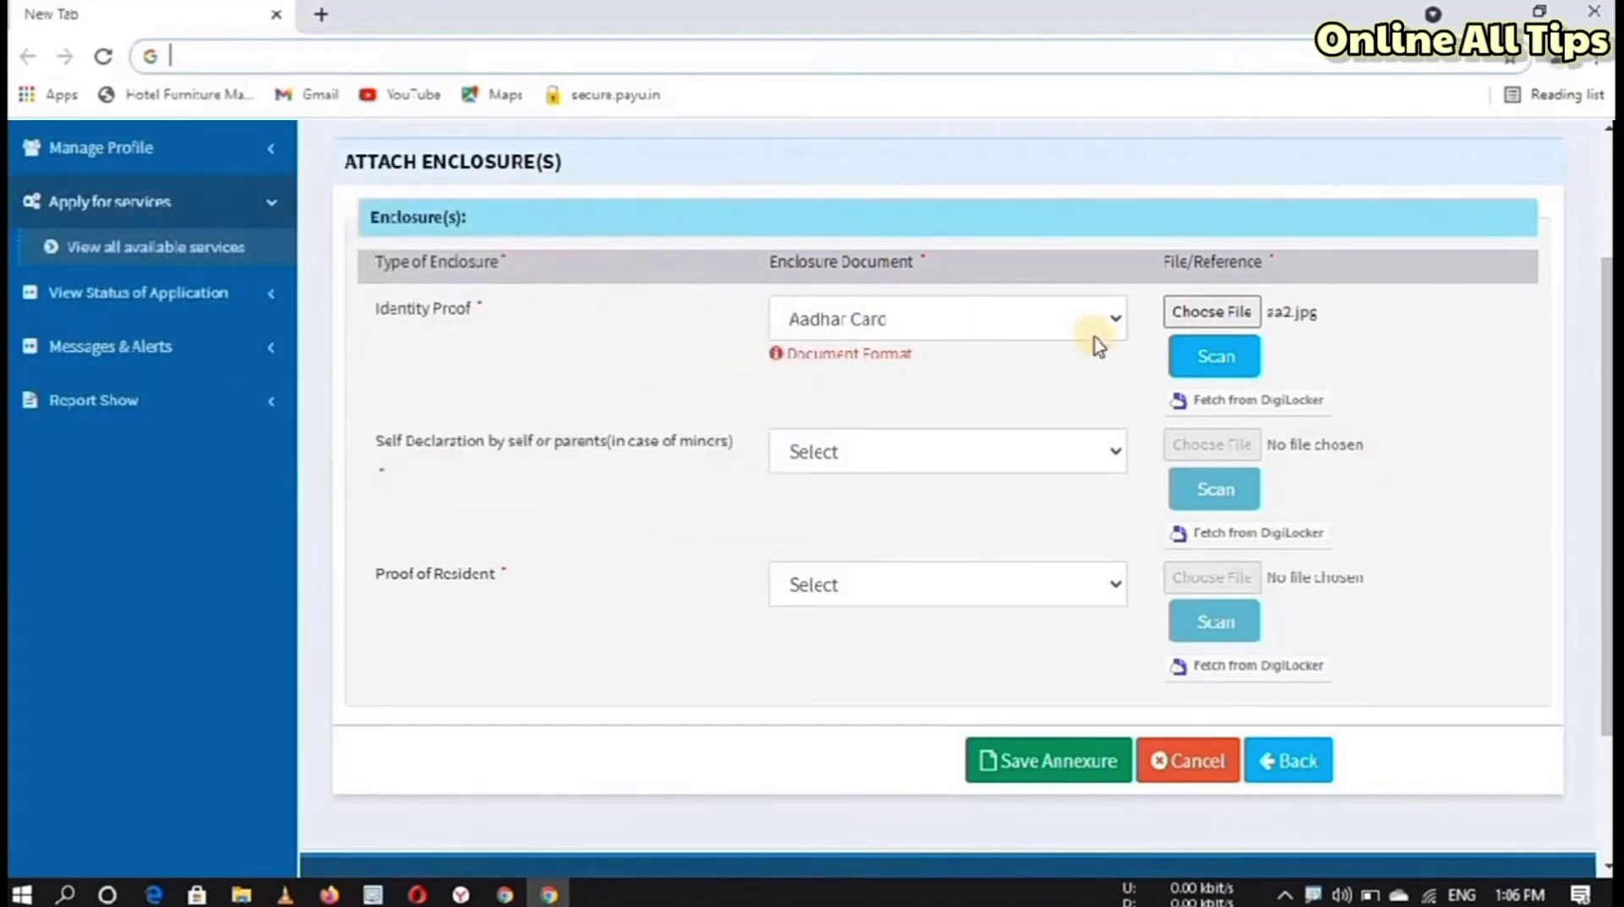